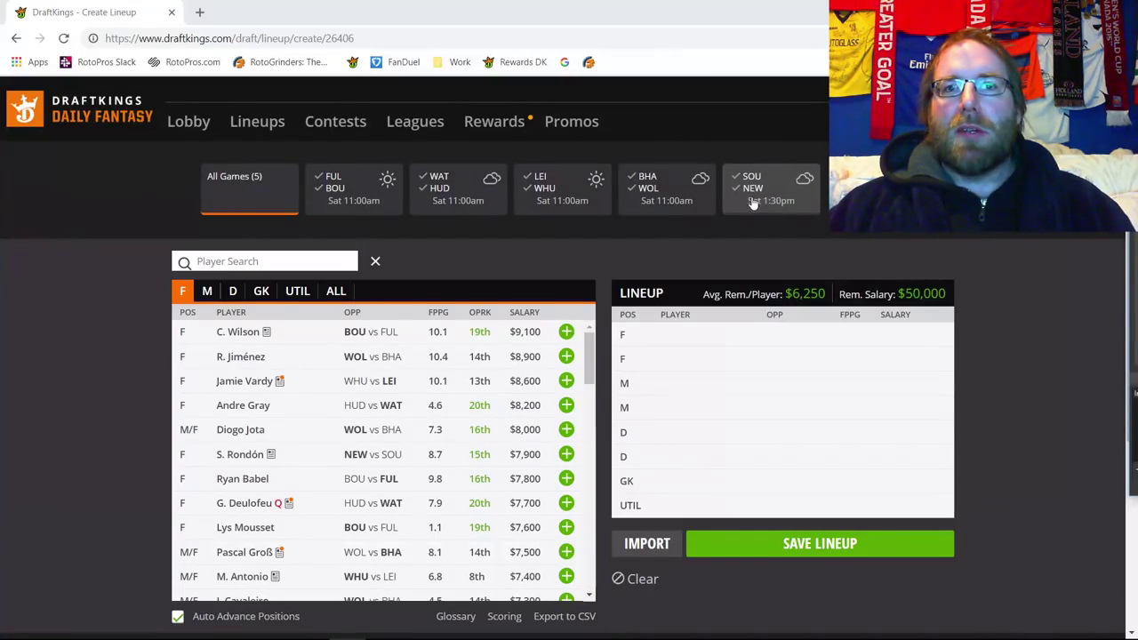
- Filter the player pool to Fulham in the Fulham–Bournemouth match and review its goalkeepers and defenders
click(324, 181)
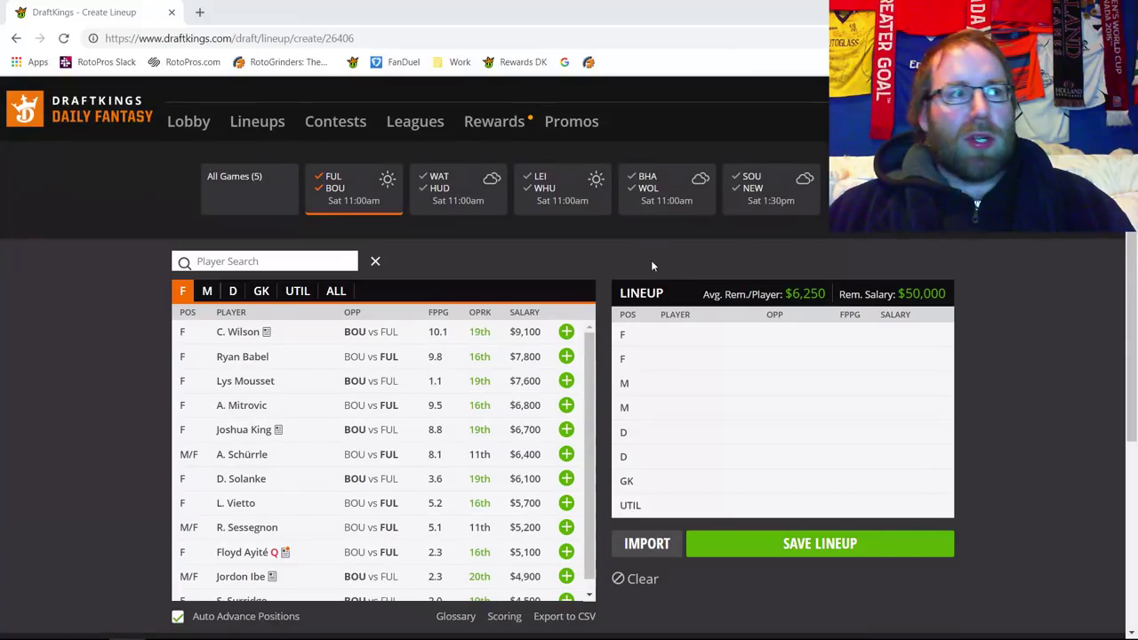
click(334, 189)
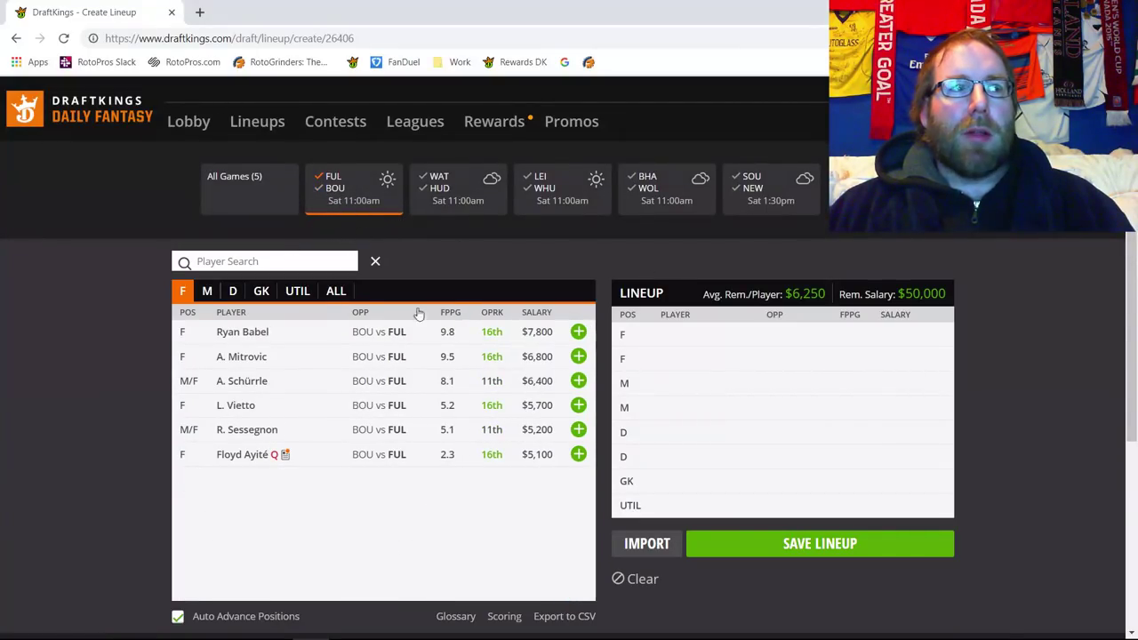
click(277, 295)
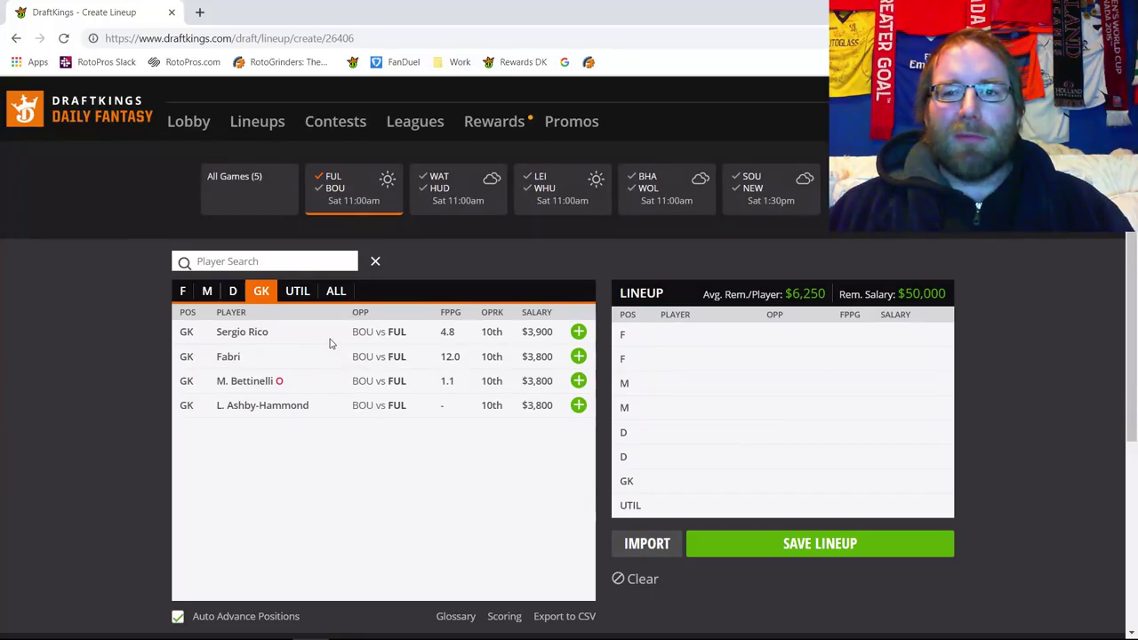
click(225, 291)
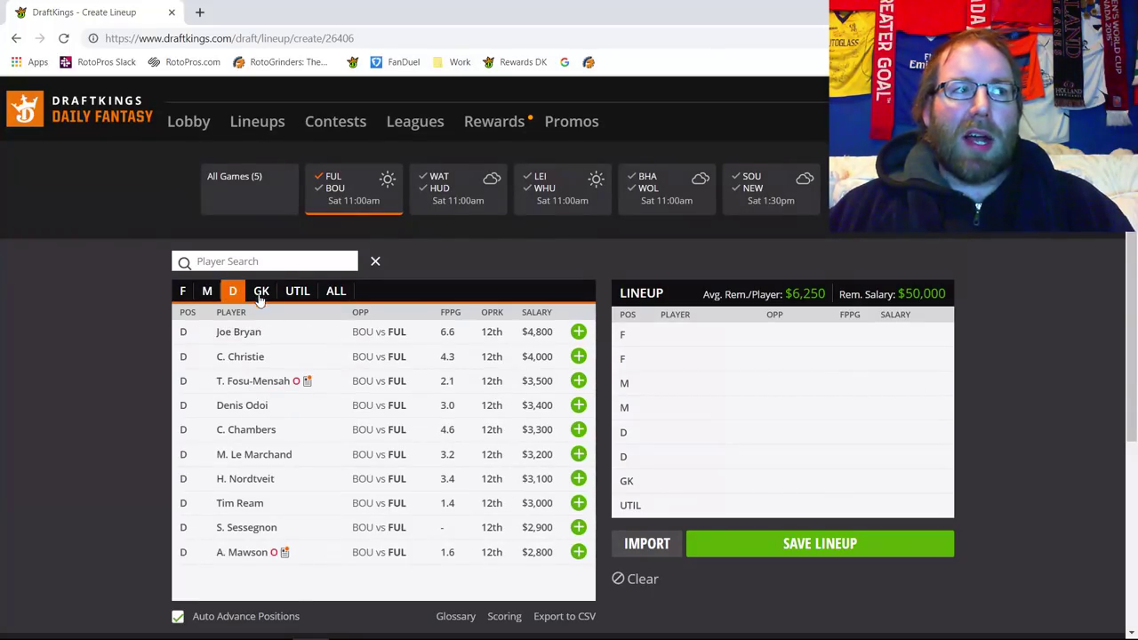
- Review the 10-game logs of Fulham defenders Joe Bryan and Calum Chambers, and the season stats of Cyrus Christie
click(235, 331)
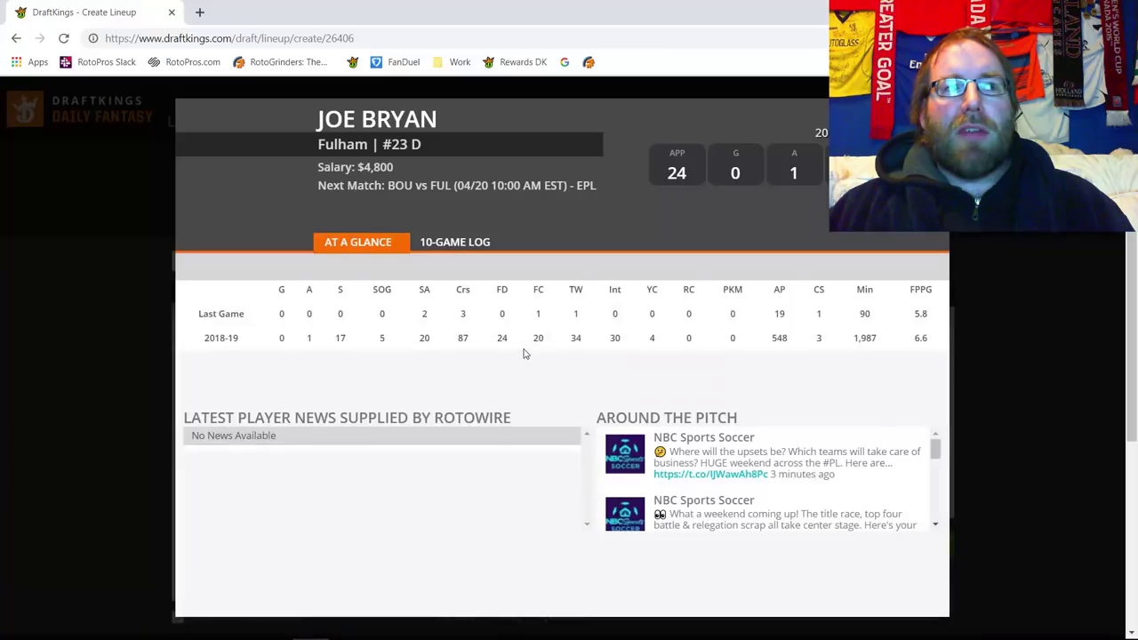
click(453, 243)
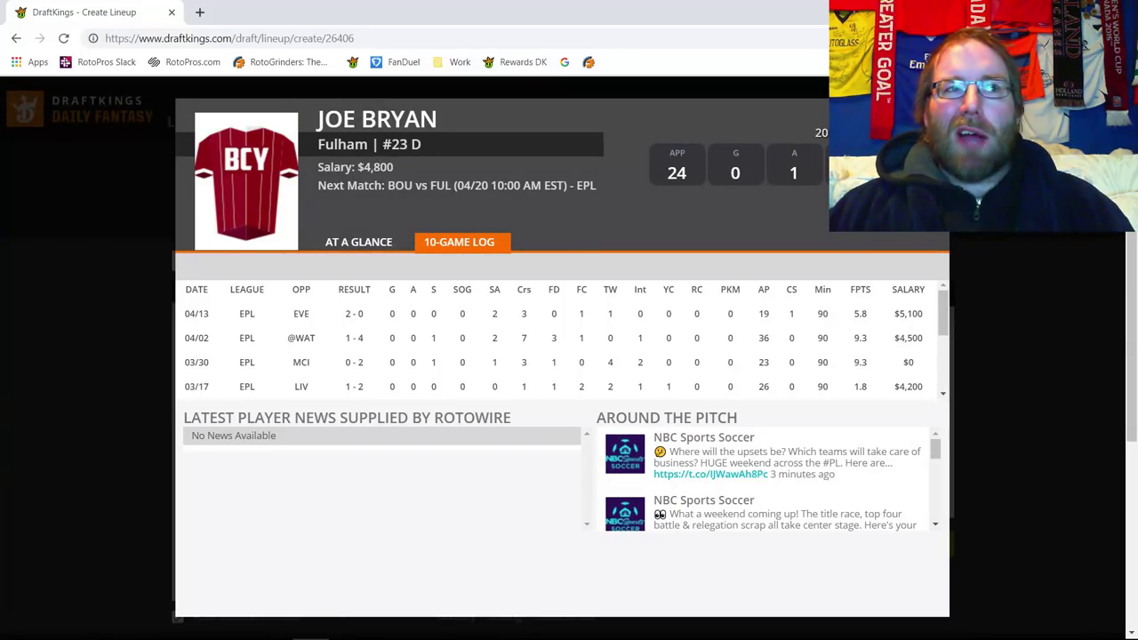
key(Escape)
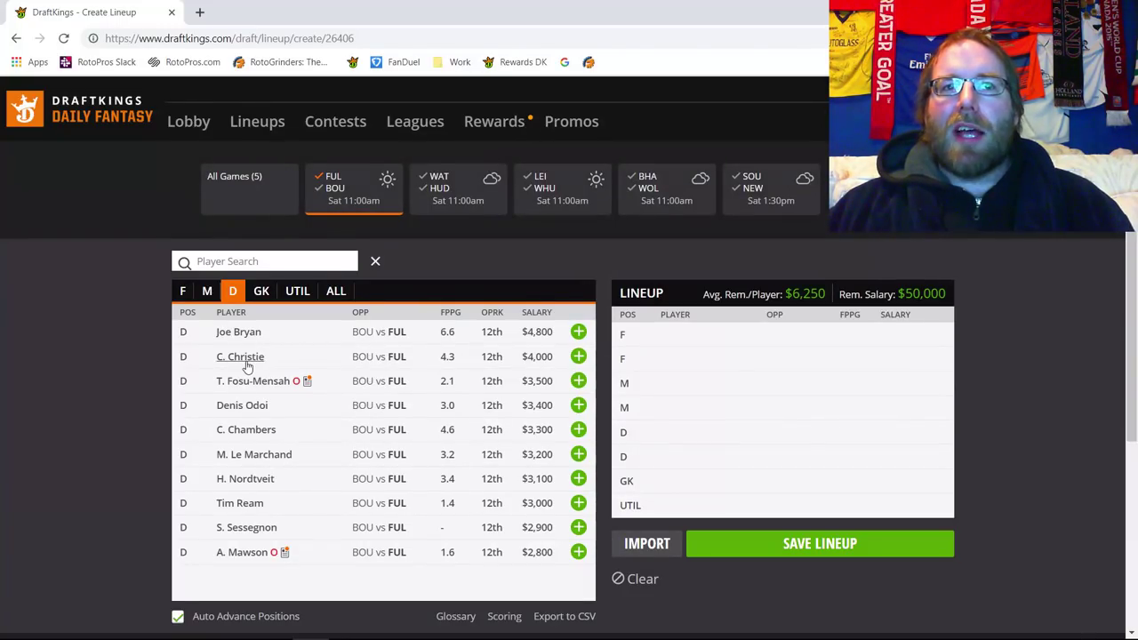
click(412, 360)
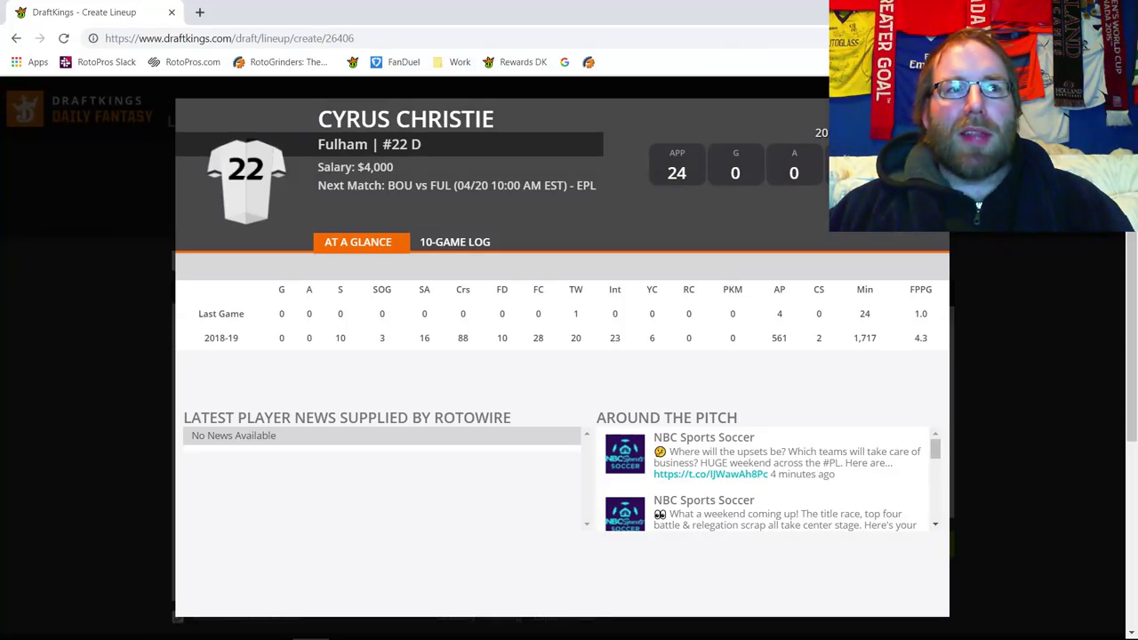
click(933, 112)
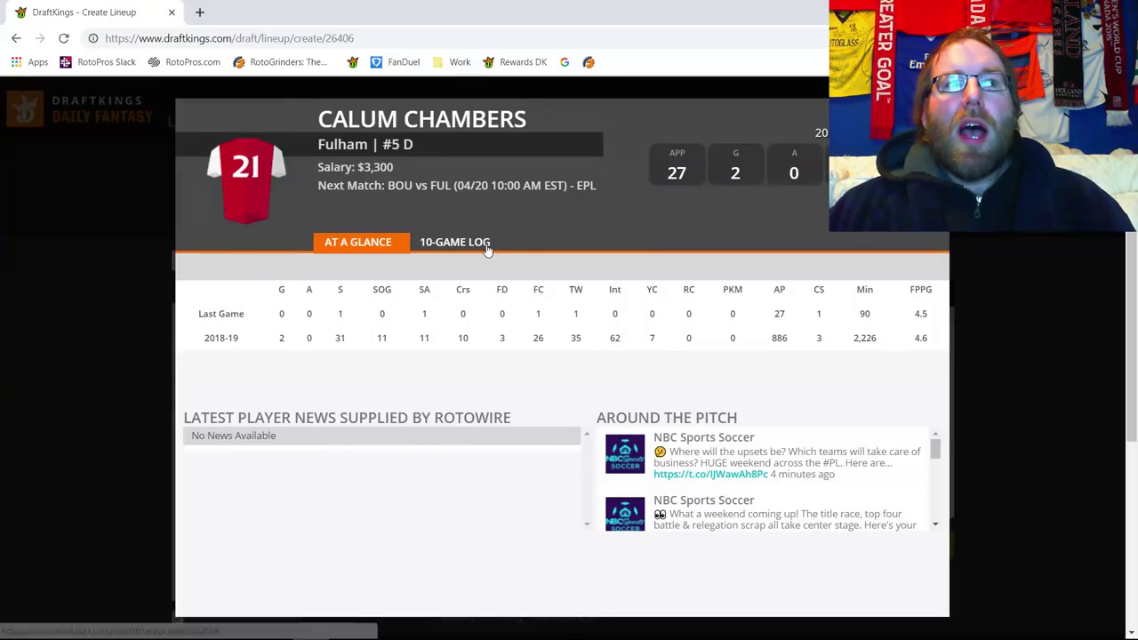
click(487, 249)
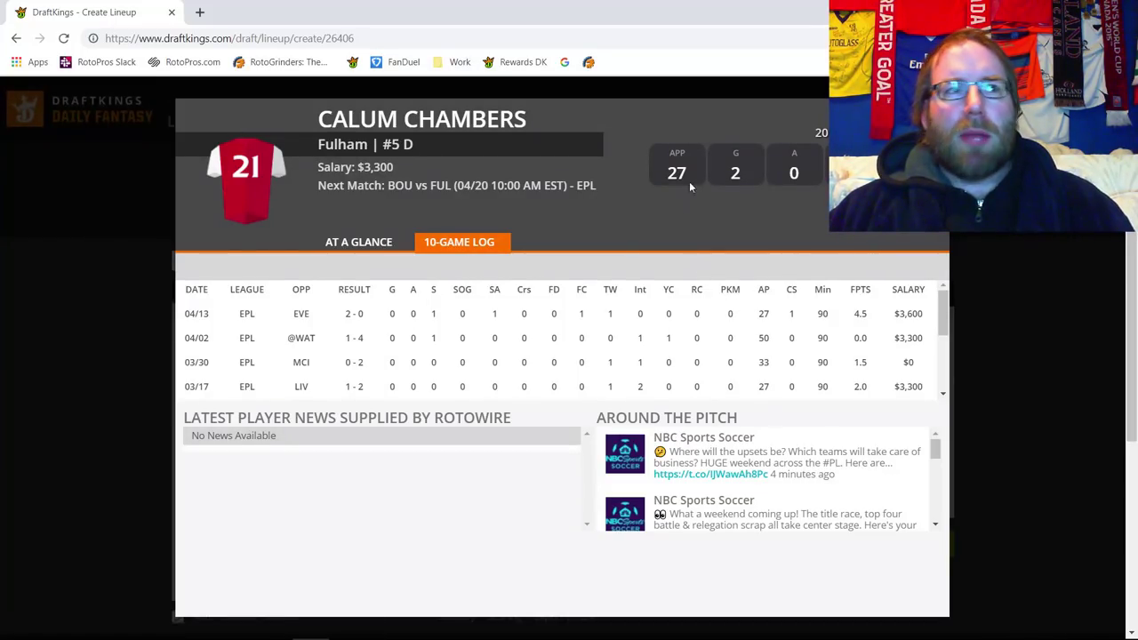
key(Escape)
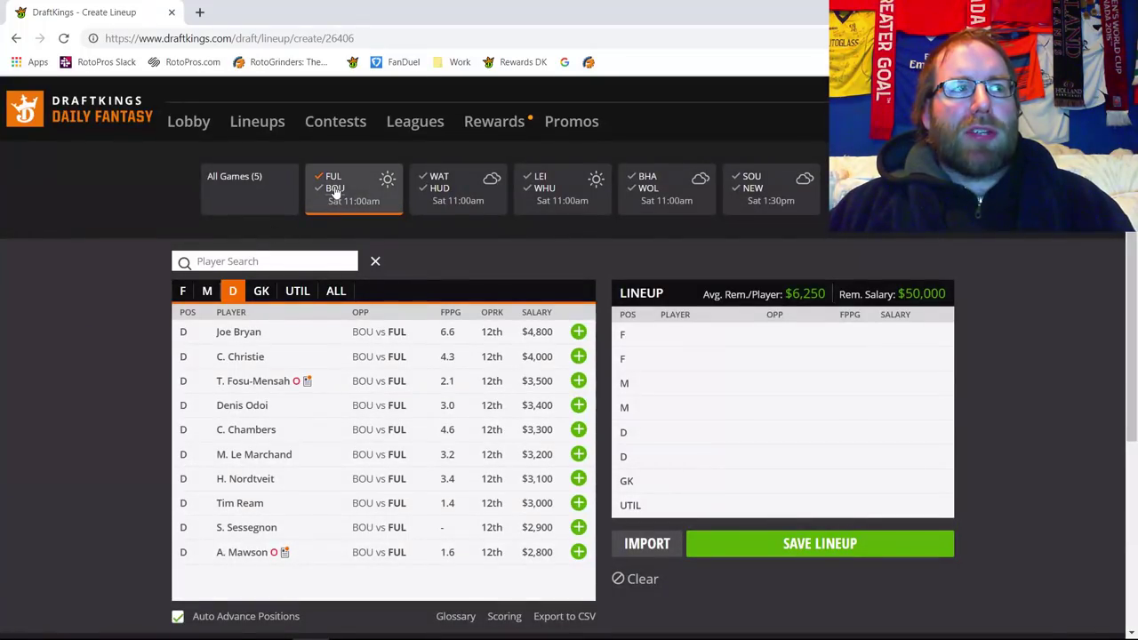
- List Fulham's midfielders and examine Ryan Sessegnon's 10-game log through to its oldest matches
click(207, 291)
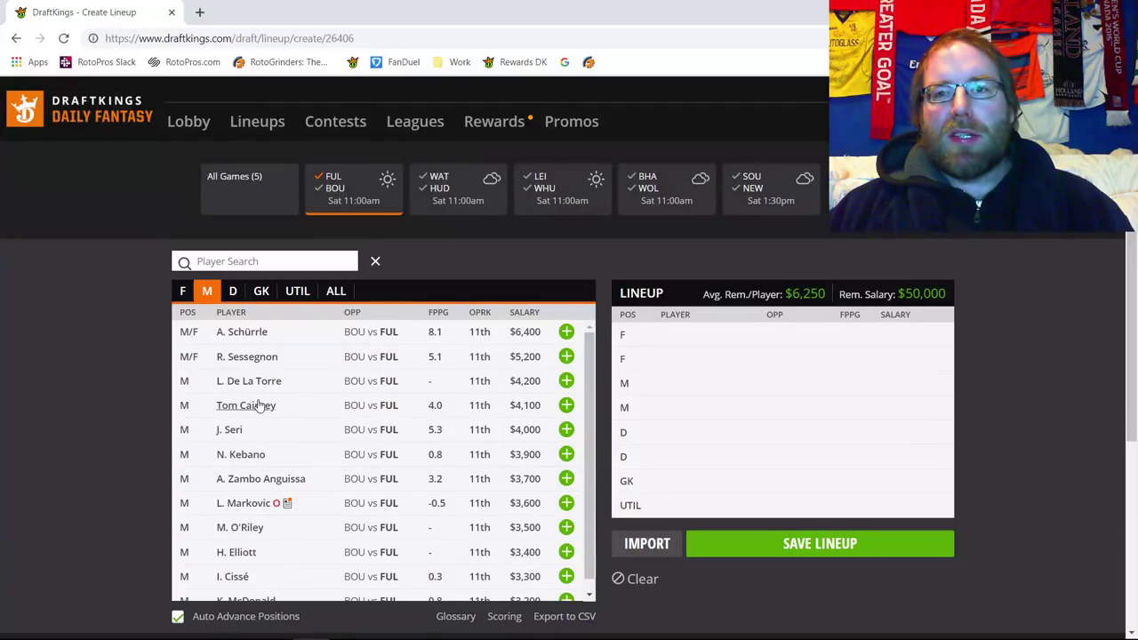
click(246, 358)
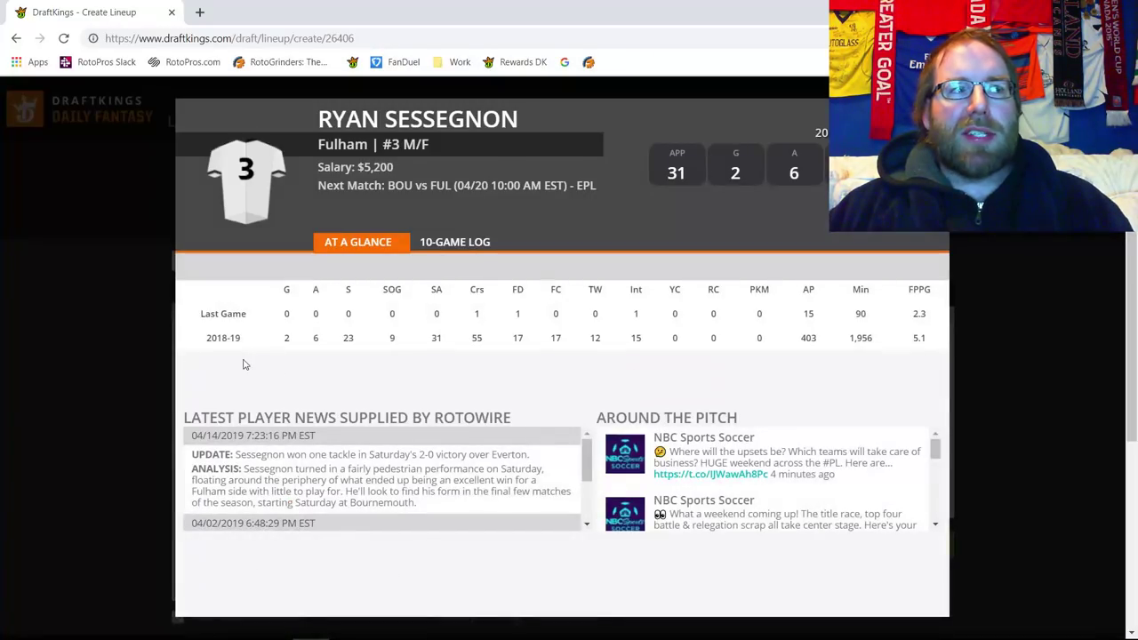
click(449, 242)
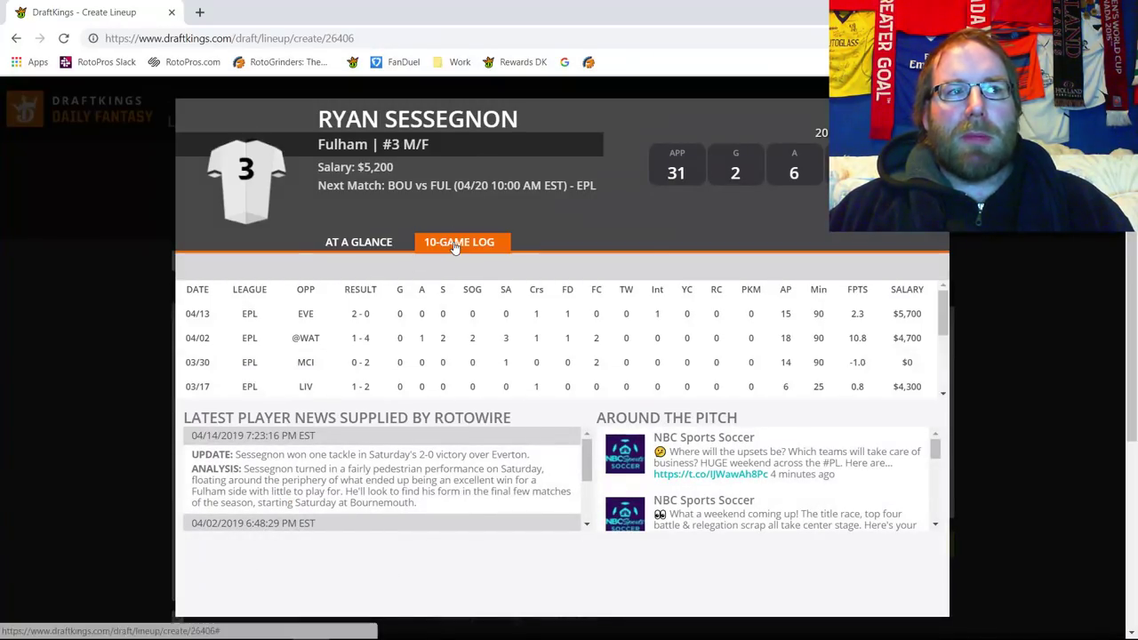
double_click(855, 338)
scroll(849, 373, down, 3)
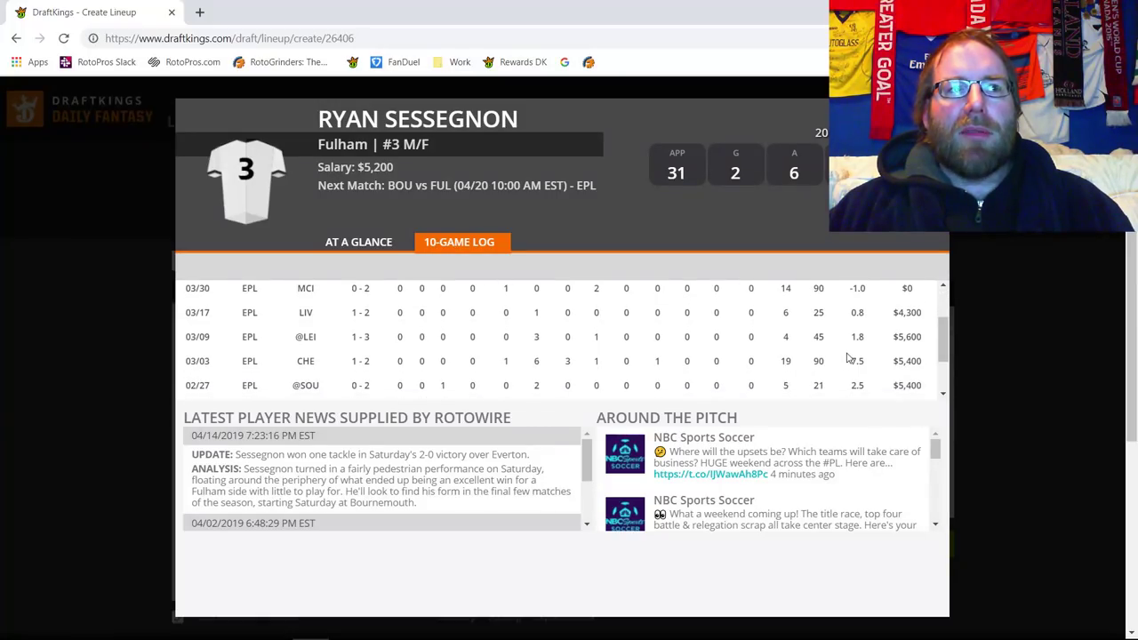
scroll(809, 349, down, 2)
scroll(810, 350, up, 2)
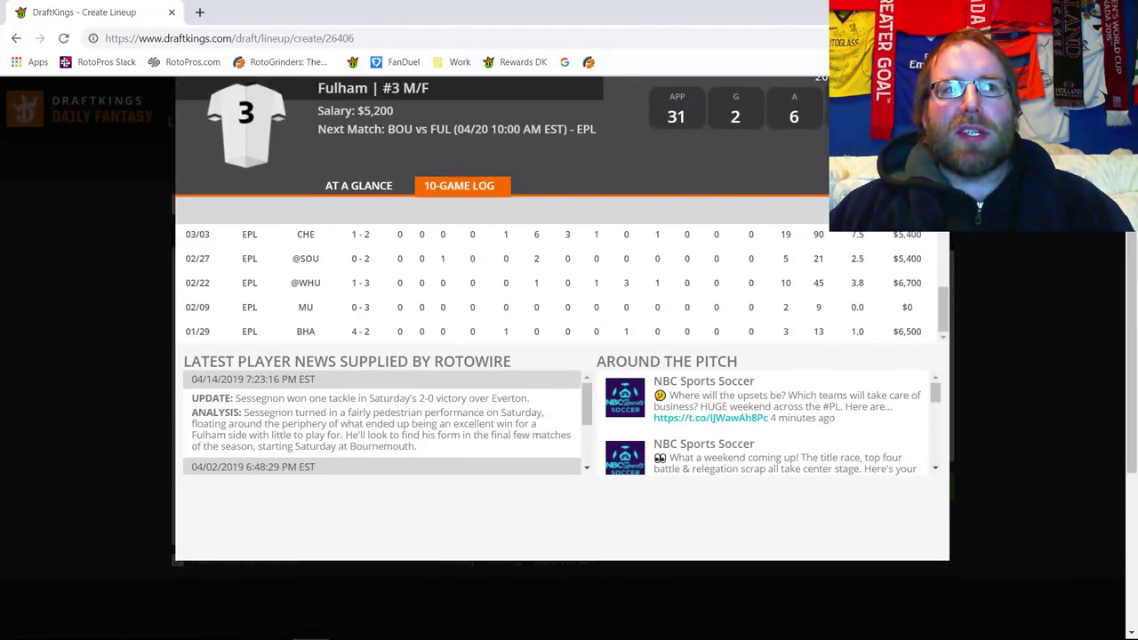
key(Escape)
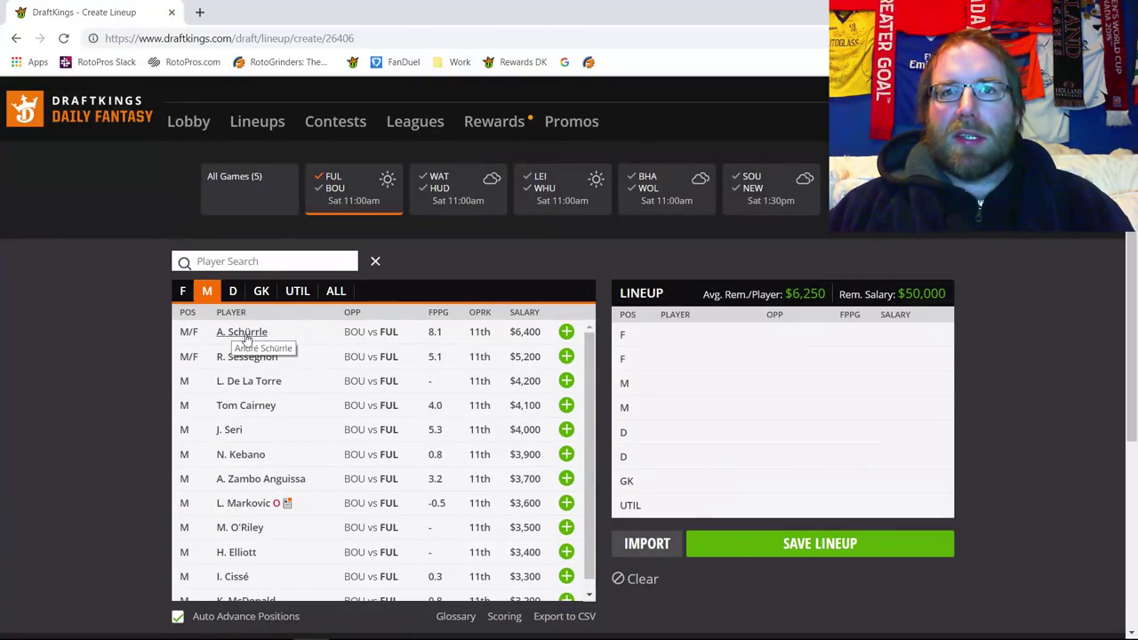
- Add Fulham forward A. Mitrovic to the lineup and check his 10-game log and salary
click(184, 293)
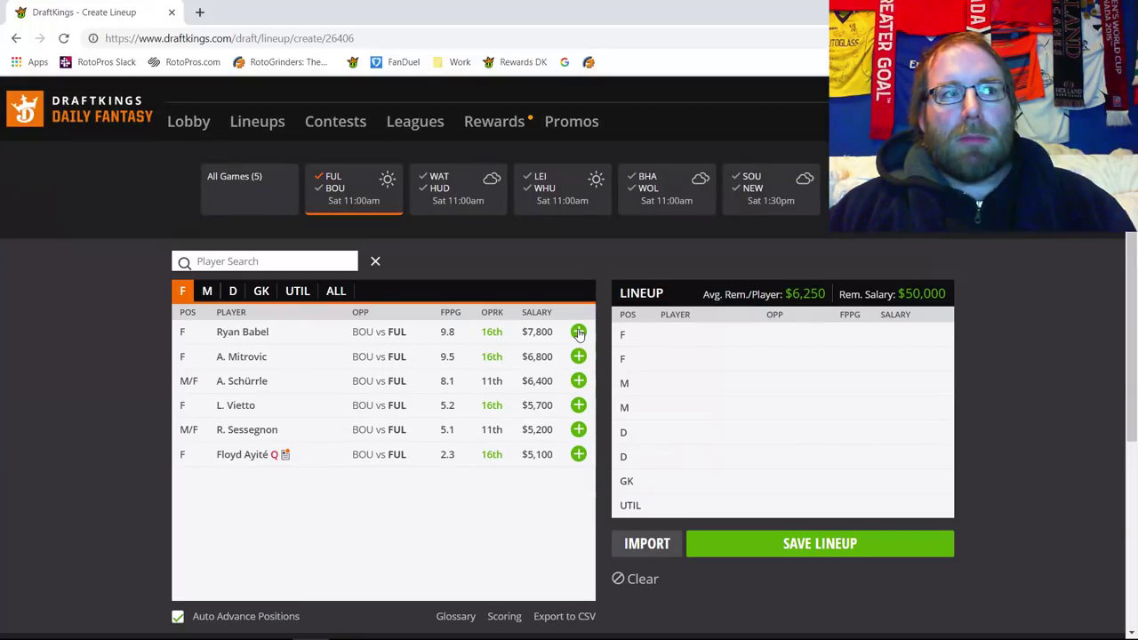
click(578, 356)
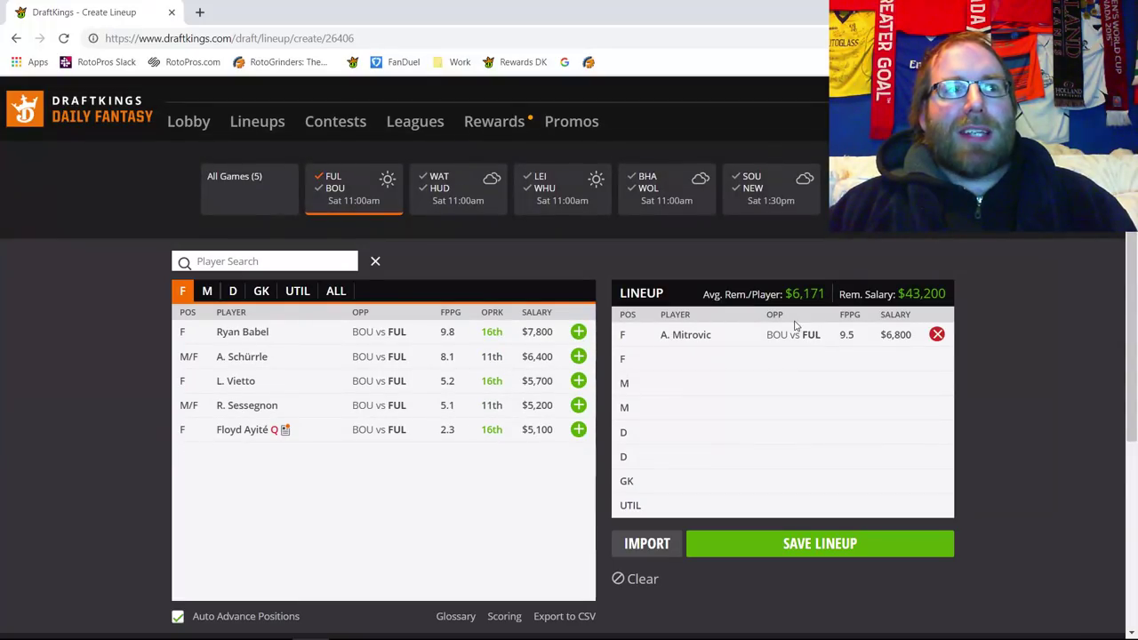
click(677, 340)
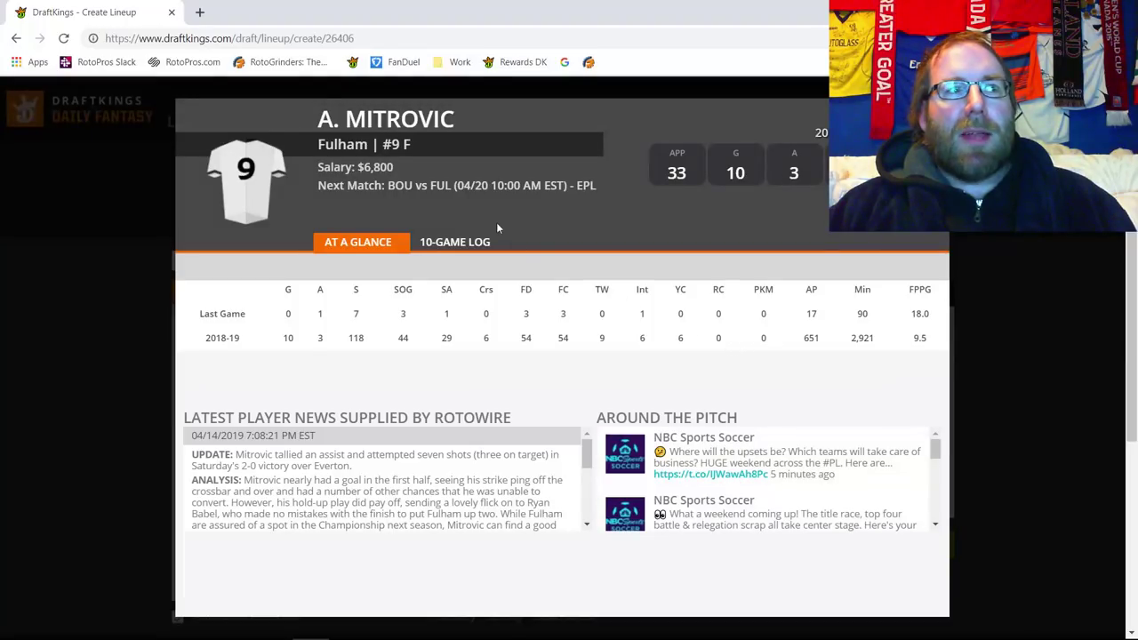
click(459, 241)
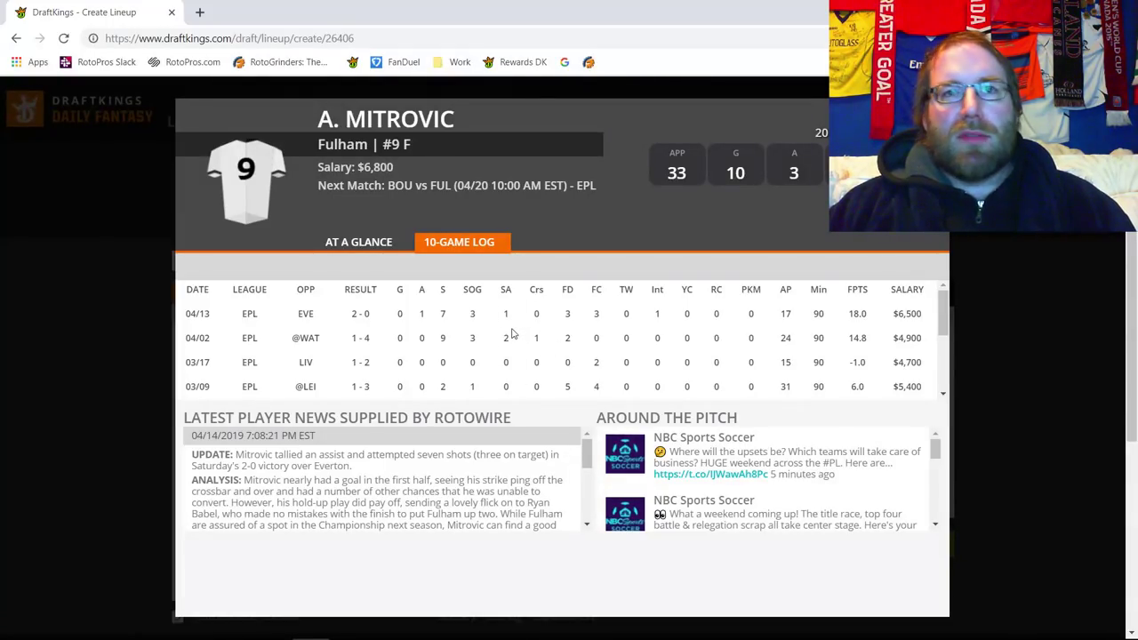
double_click(375, 168)
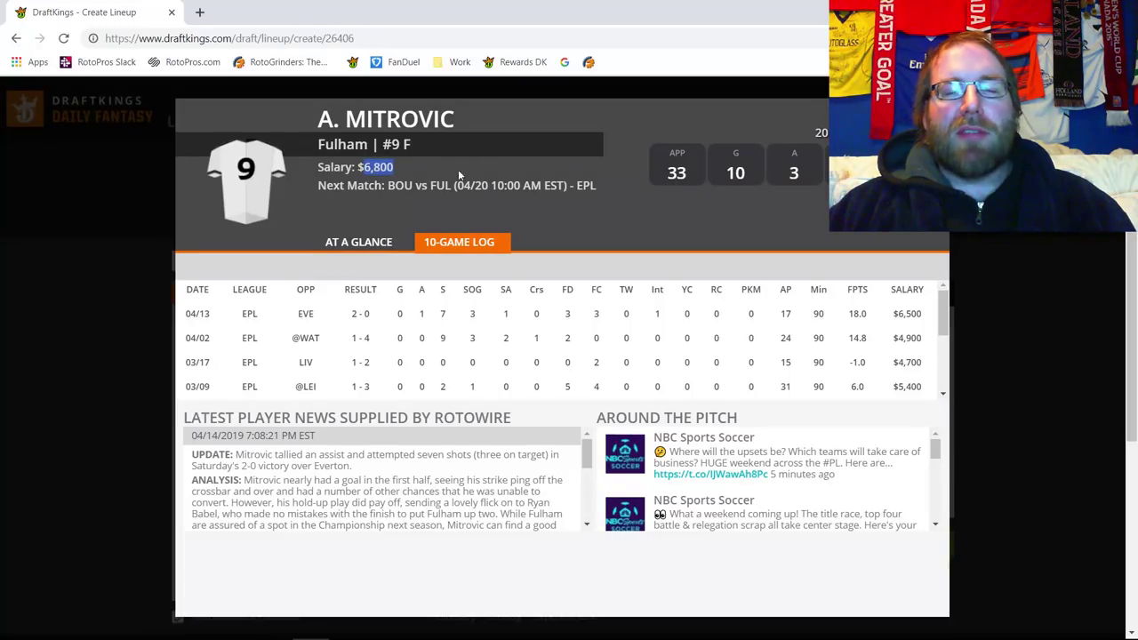
key(Escape)
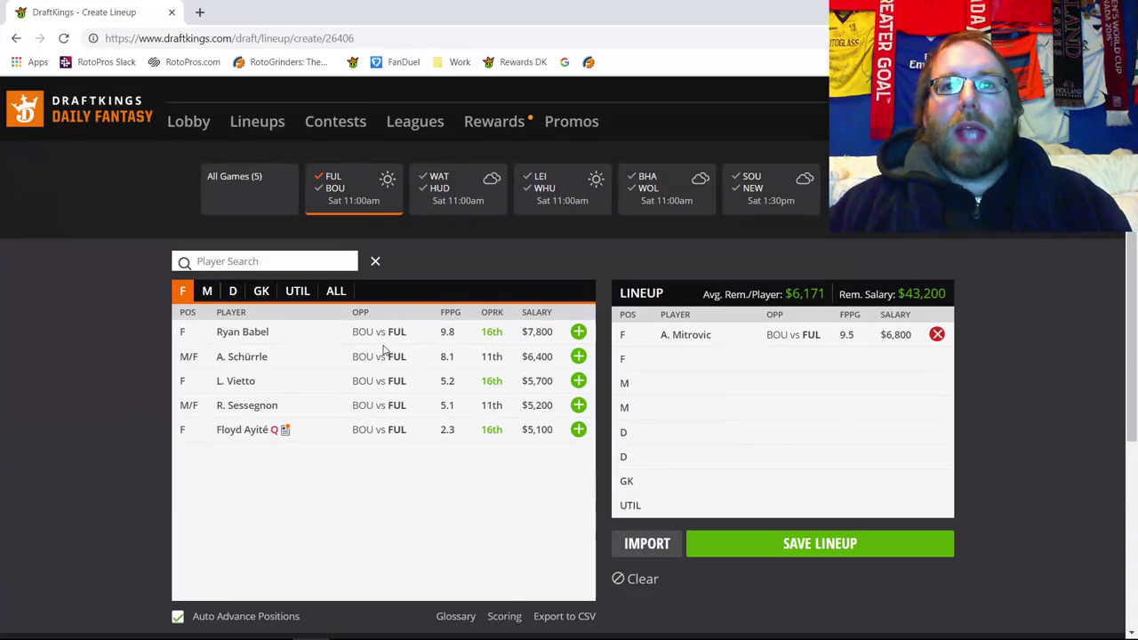
- Filter the player pool to Bournemouth only and compare its goalkeepers and defenders
click(326, 179)
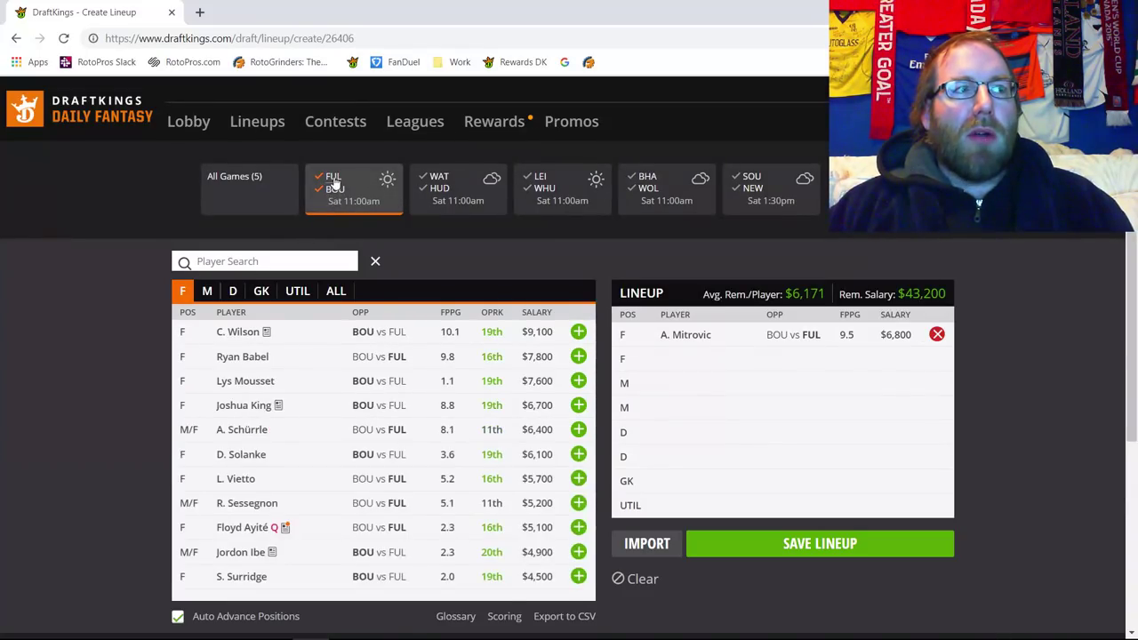
click(261, 291)
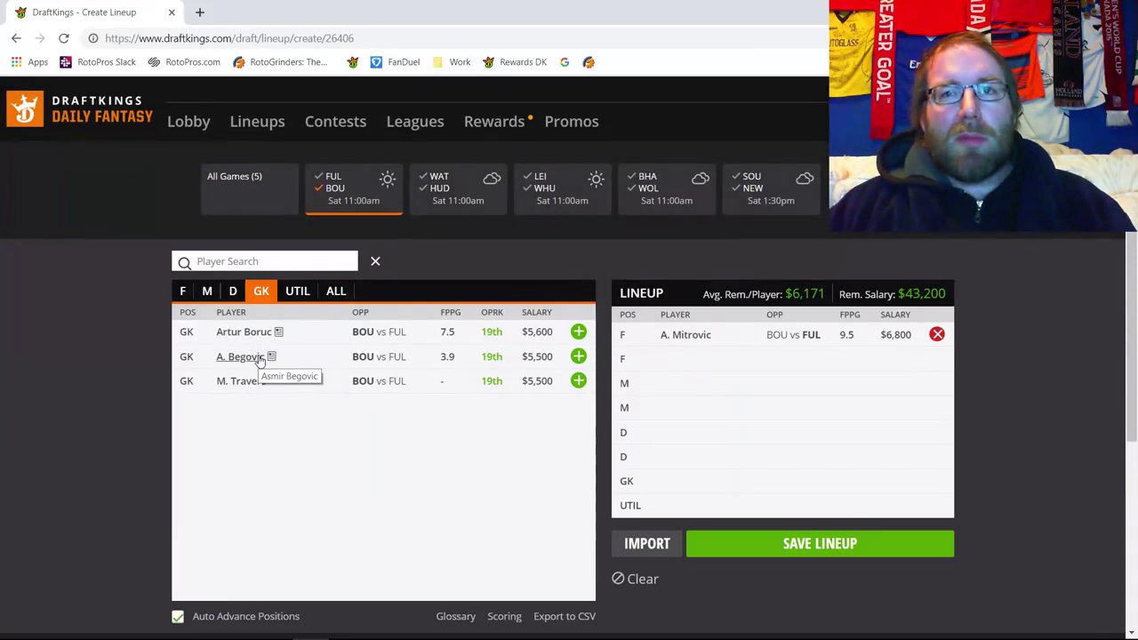
click(232, 293)
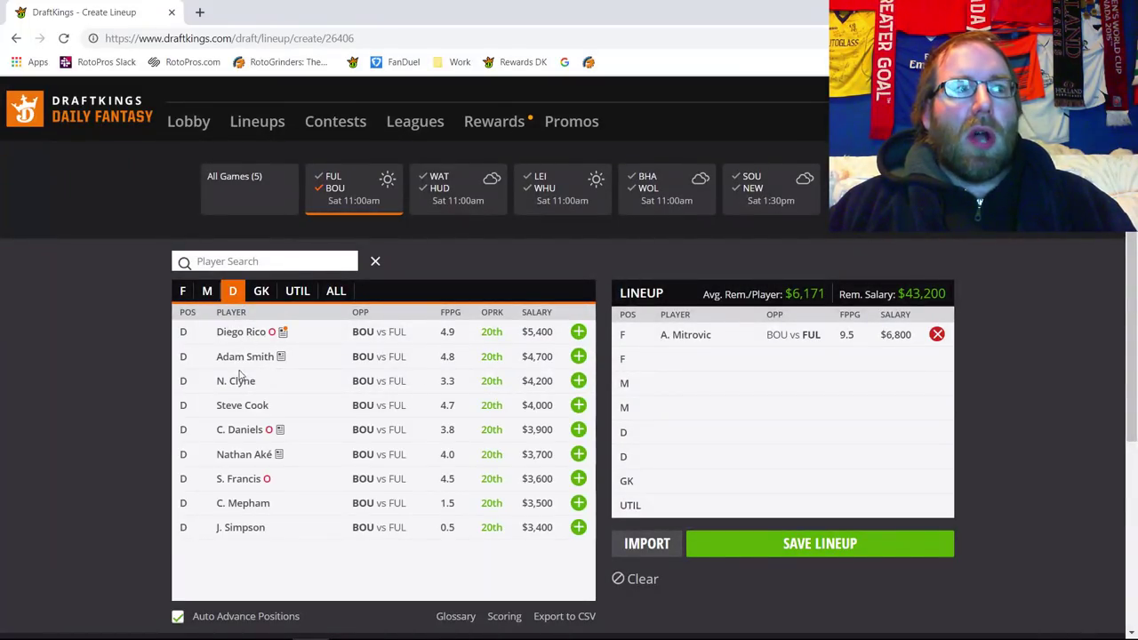
click(261, 292)
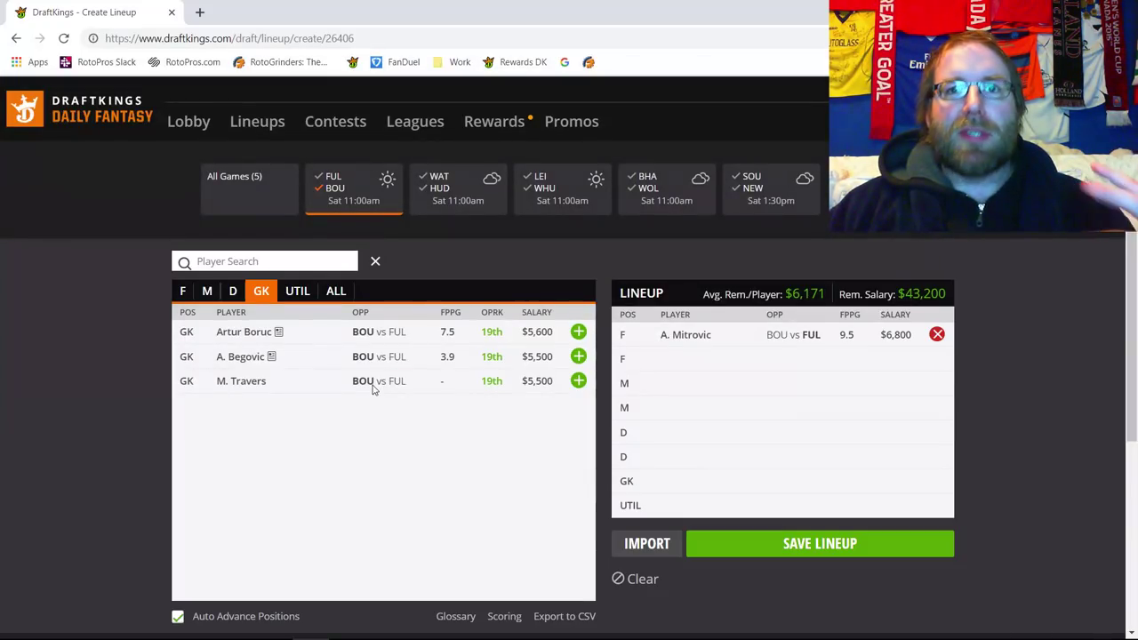
click(235, 291)
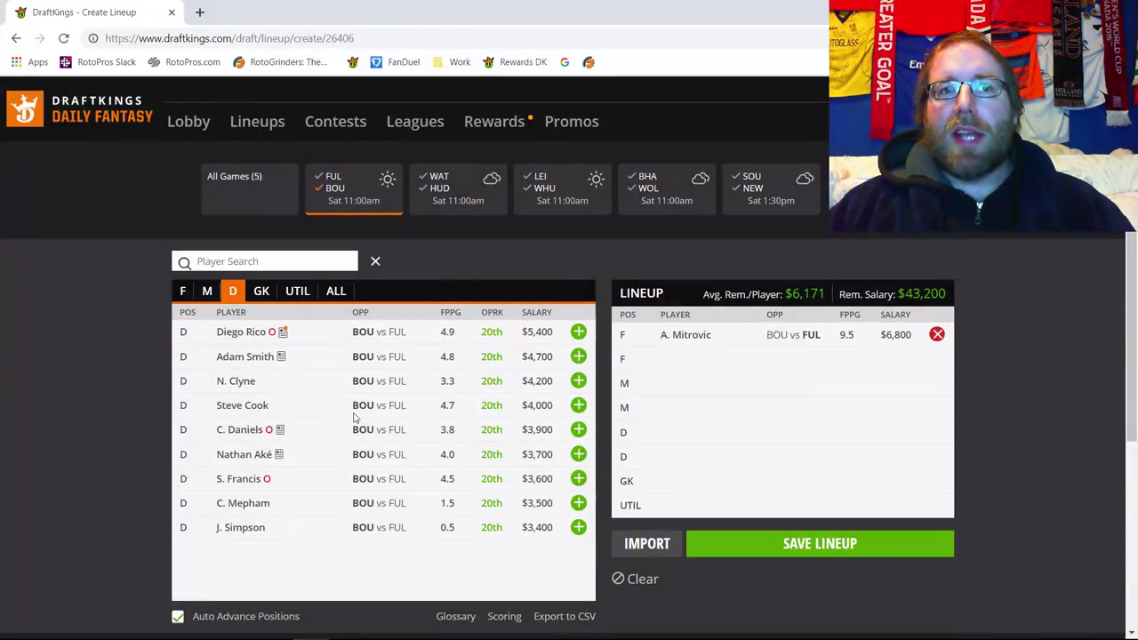
- Check Bournemouth defender Adam Smith's 10-game log, looking at his fantasy points in the 04/13 match
click(266, 359)
click(494, 242)
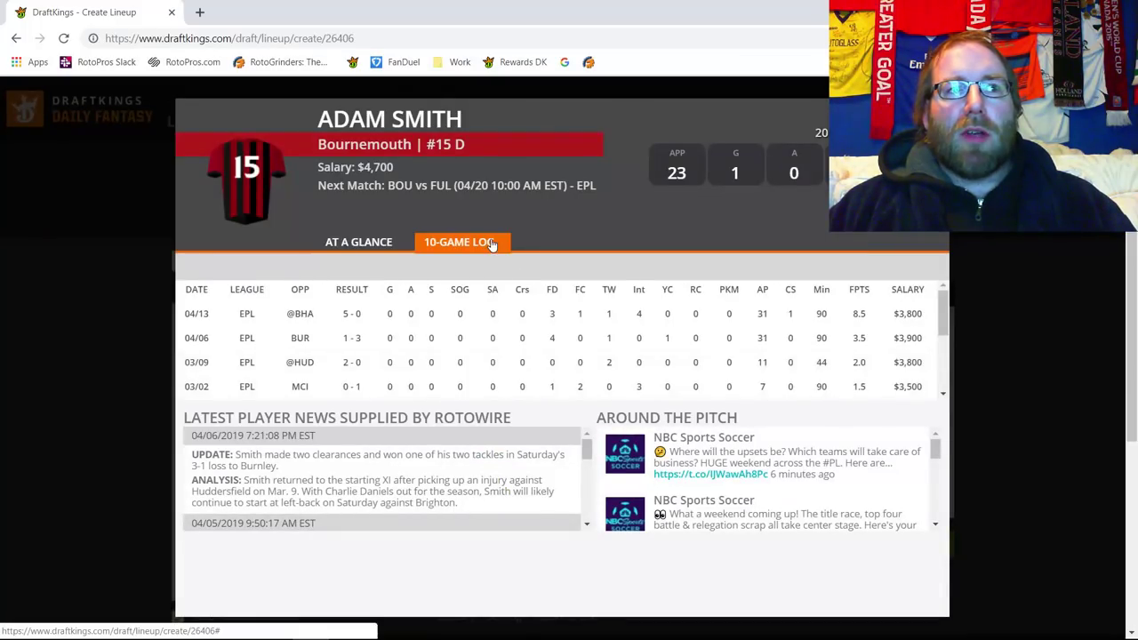
double_click(861, 315)
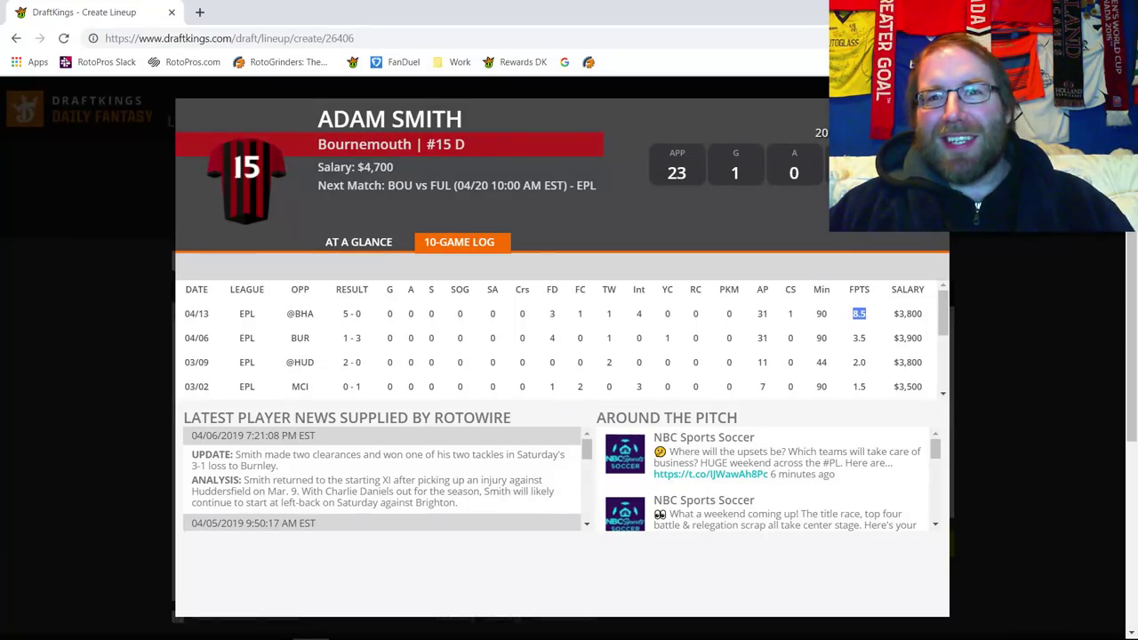
key(Escape)
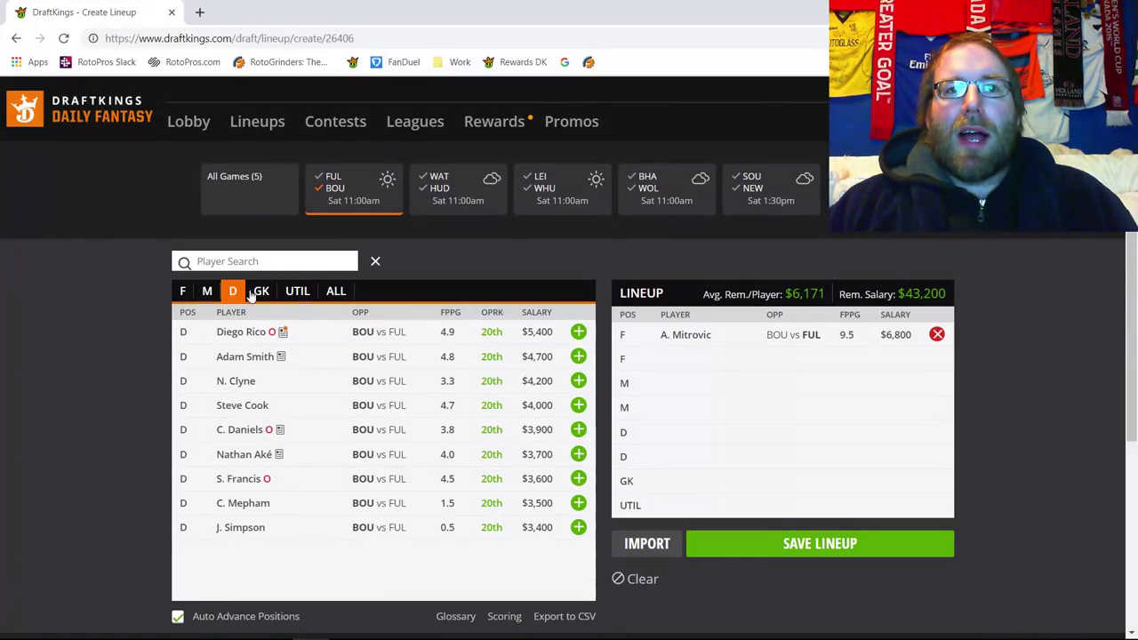
- Add Bournemouth midfielder Ryan Fraser to the lineup and open David Brooks's 10-game log
click(207, 294)
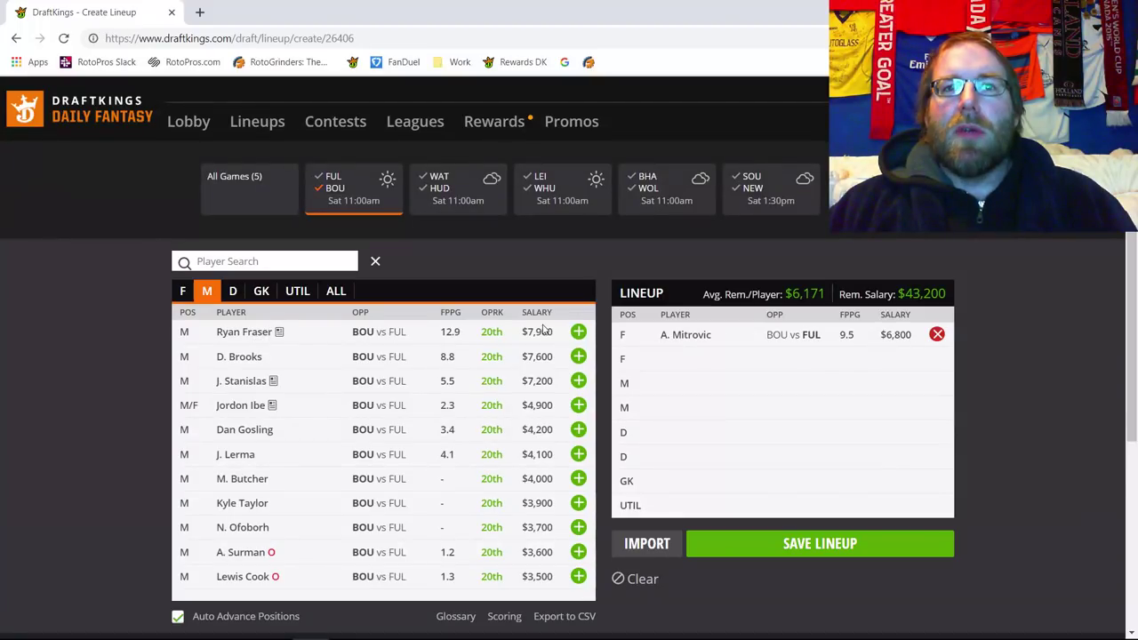
click(578, 335)
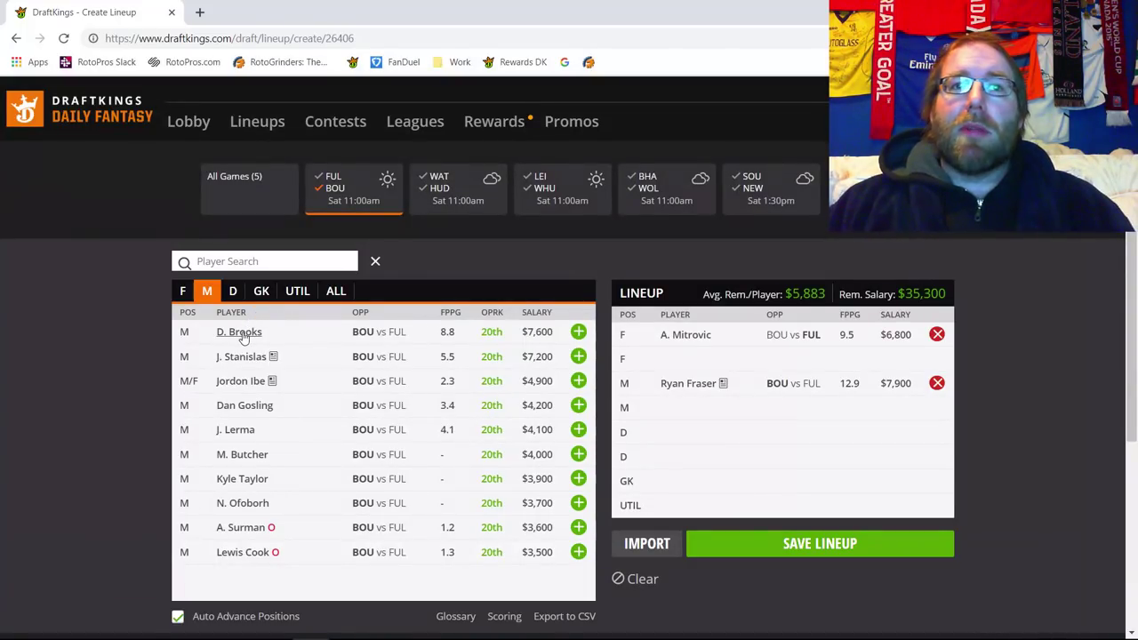
click(578, 356)
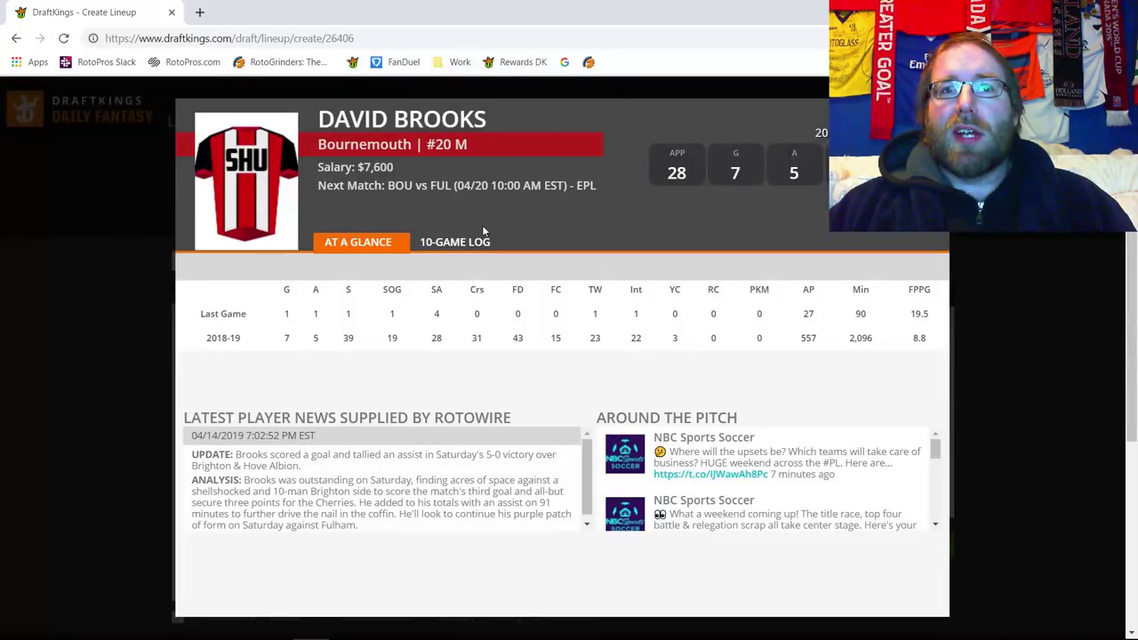
click(471, 246)
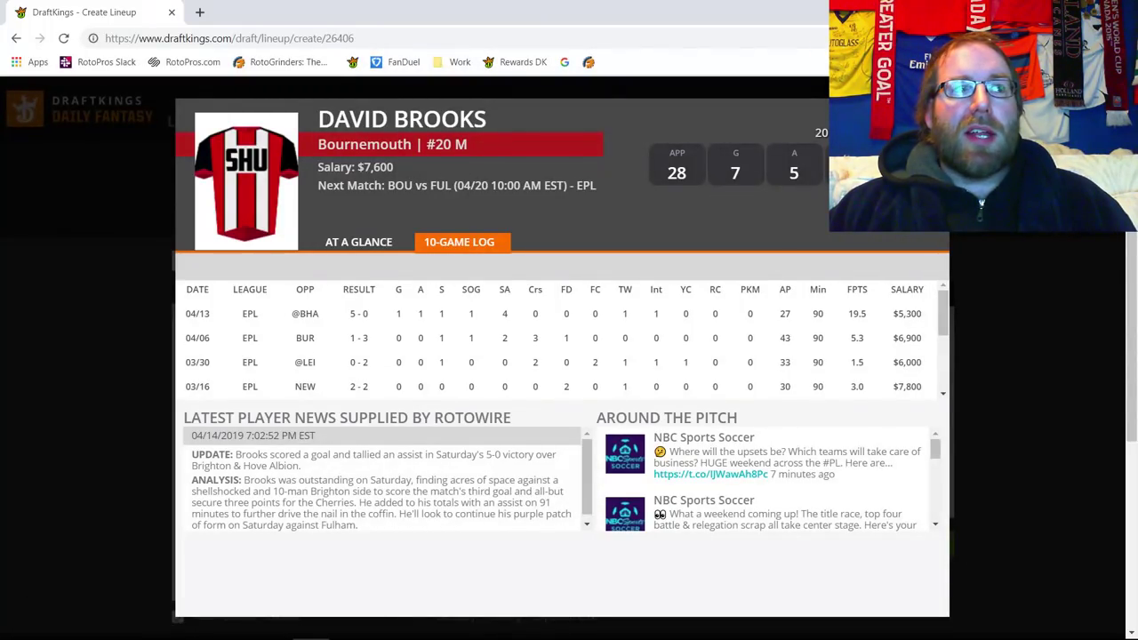
- Close David Brooks's game log and check Bournemouth midfielder Junior Stanislas's 10-game log
key(Escape)
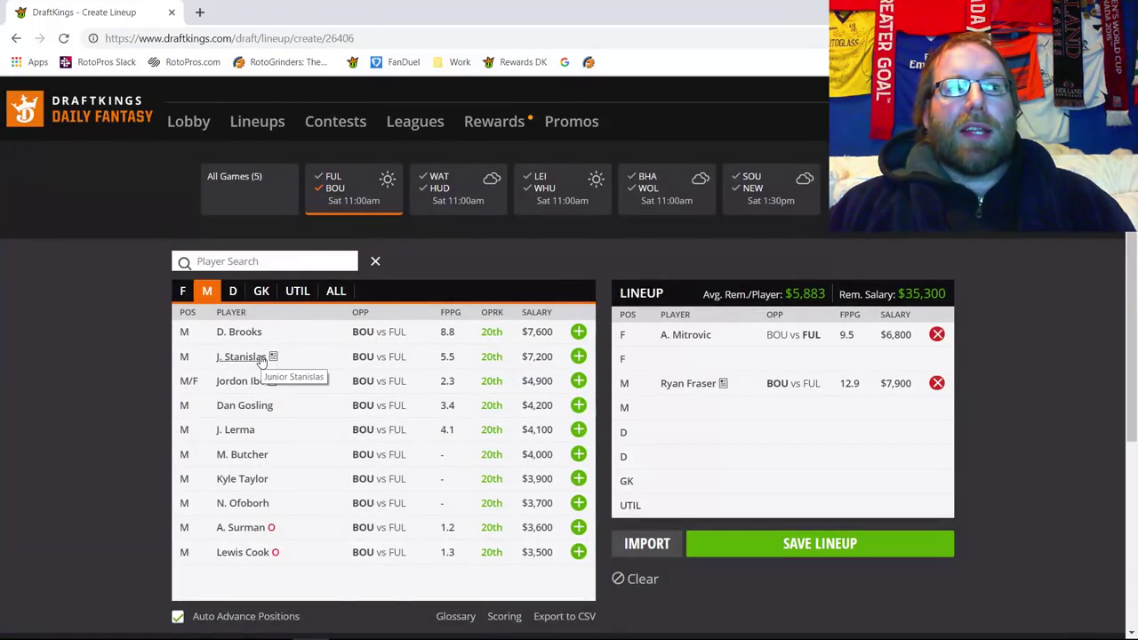
click(263, 360)
click(458, 242)
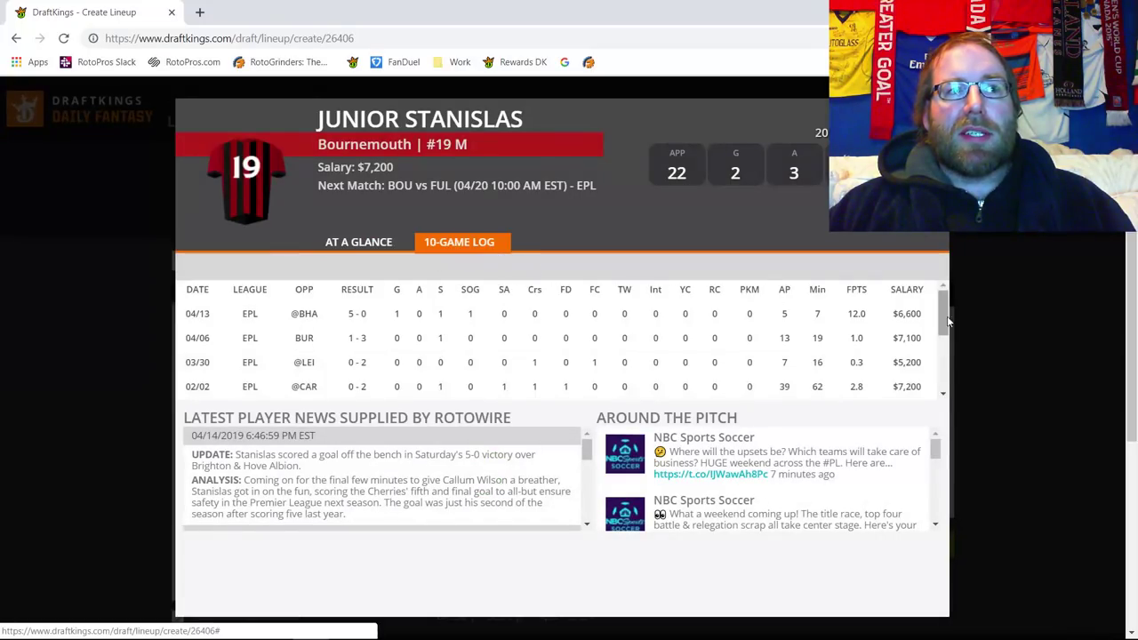
key(Escape)
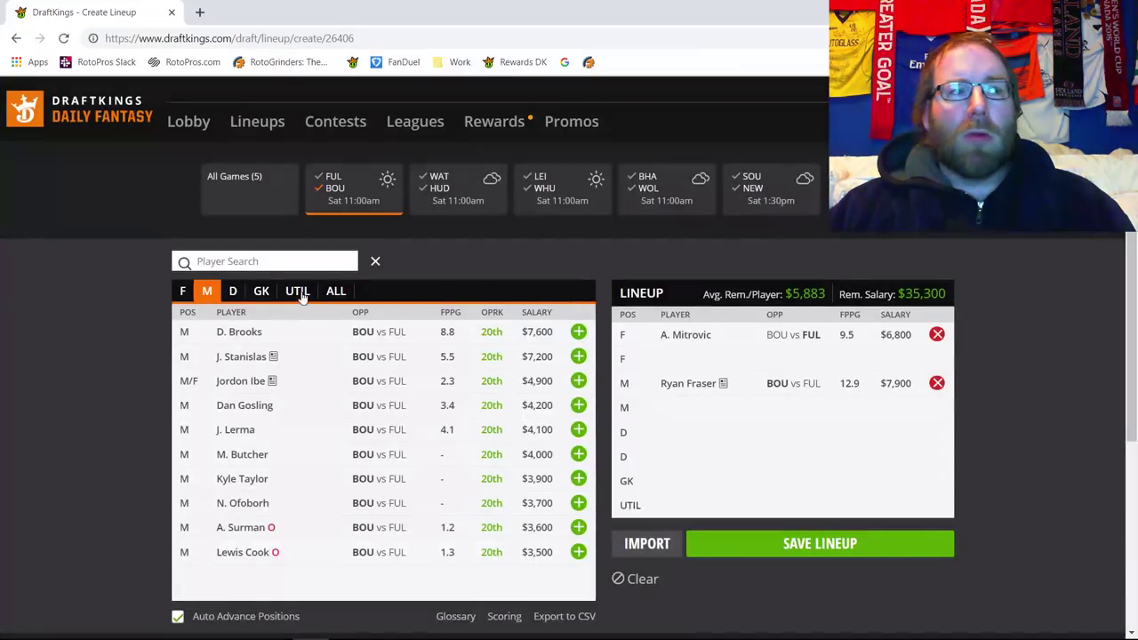
- Try Bournemouth forward C. Wilson in the second forward slot and remove him from the lineup
click(183, 290)
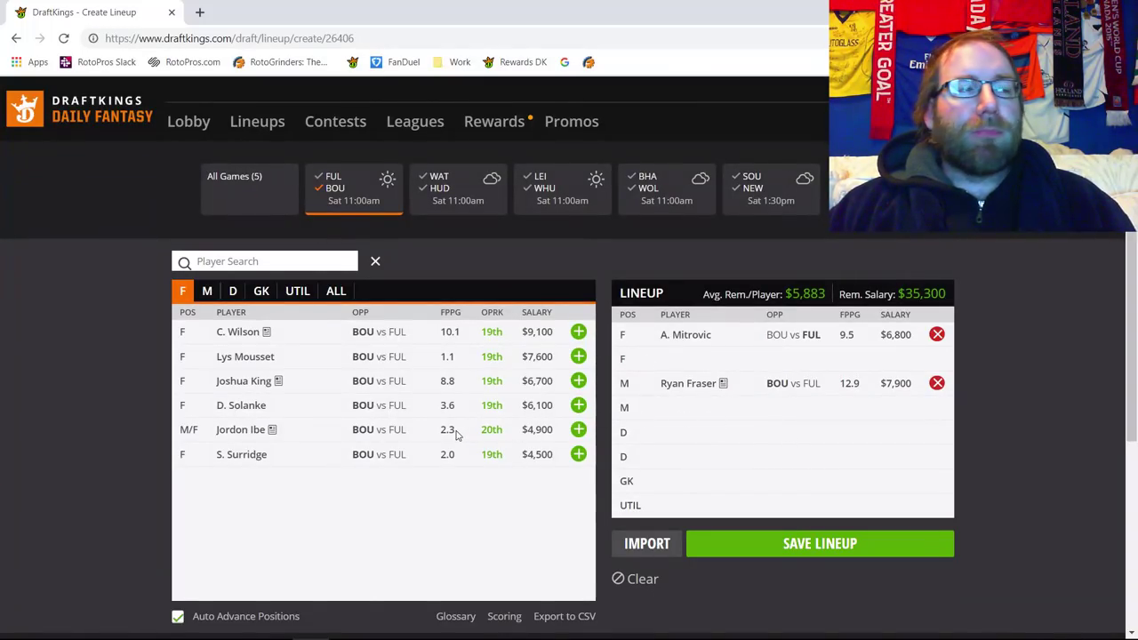
click(578, 331)
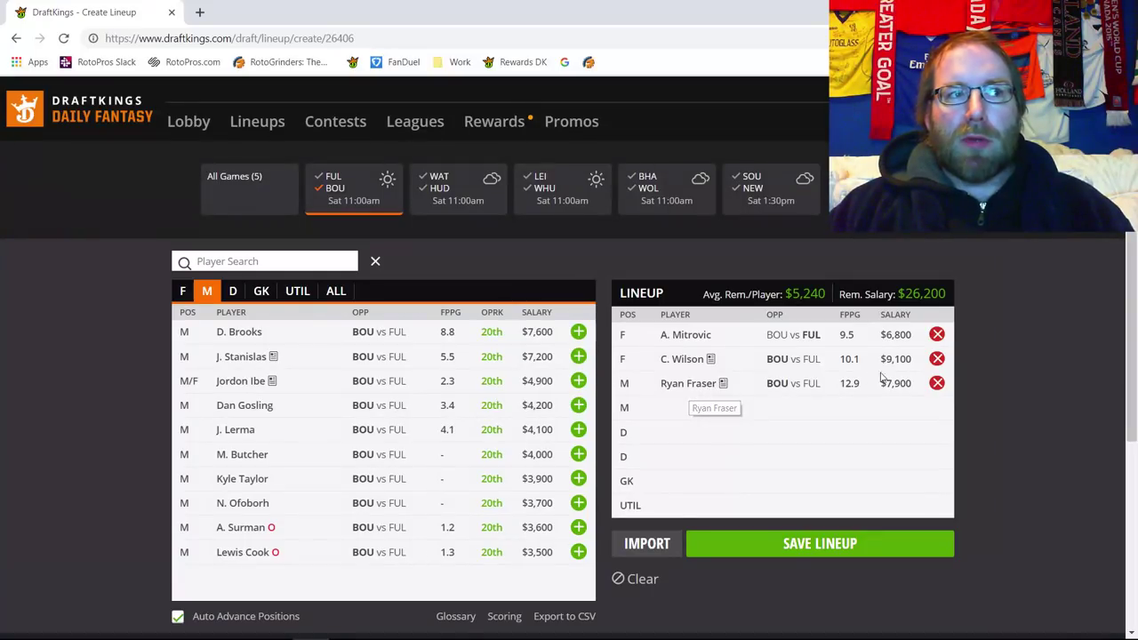
click(937, 358)
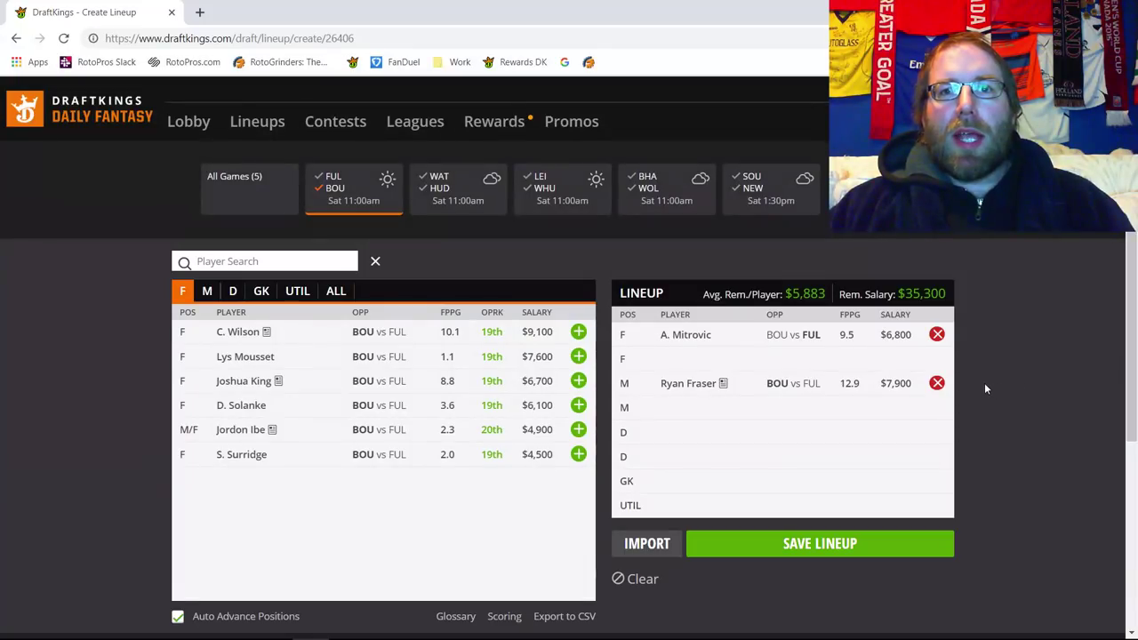
- Take Ryan Fraser out to try Bournemouth forward Joshua King, remove King and put Fraser back in the lineup
click(937, 383)
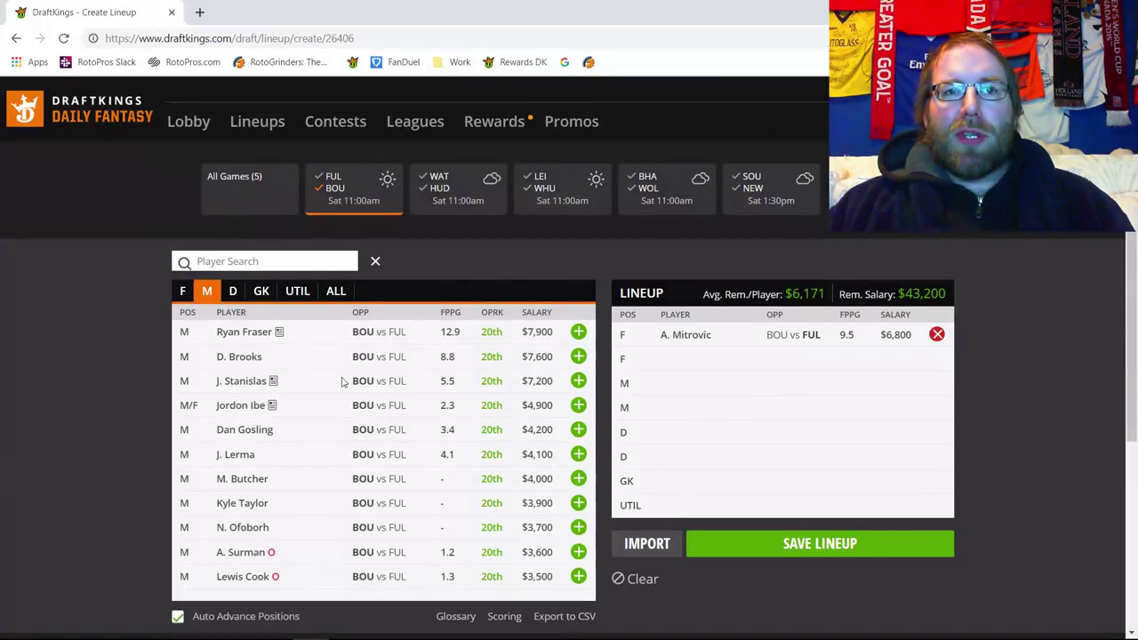
click(181, 293)
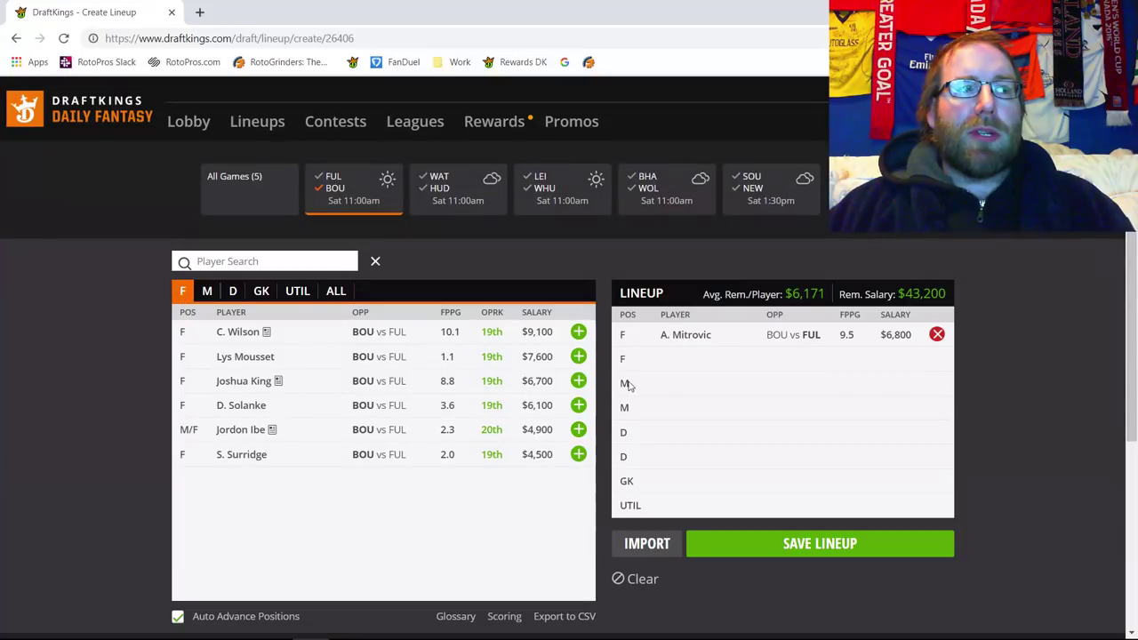
click(579, 383)
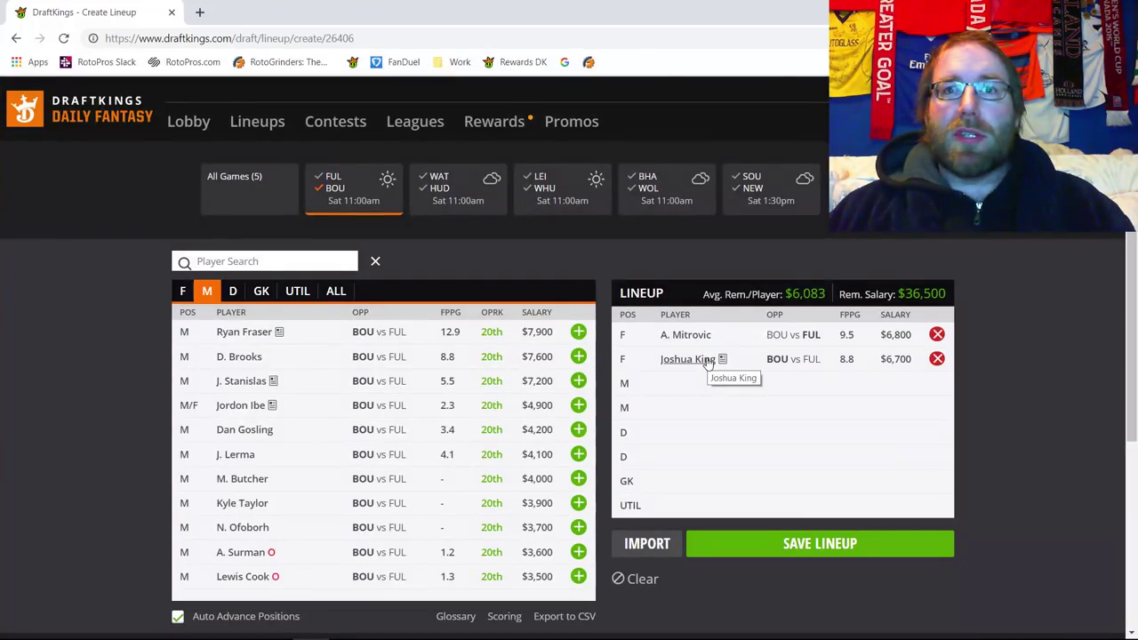
click(937, 359)
click(207, 291)
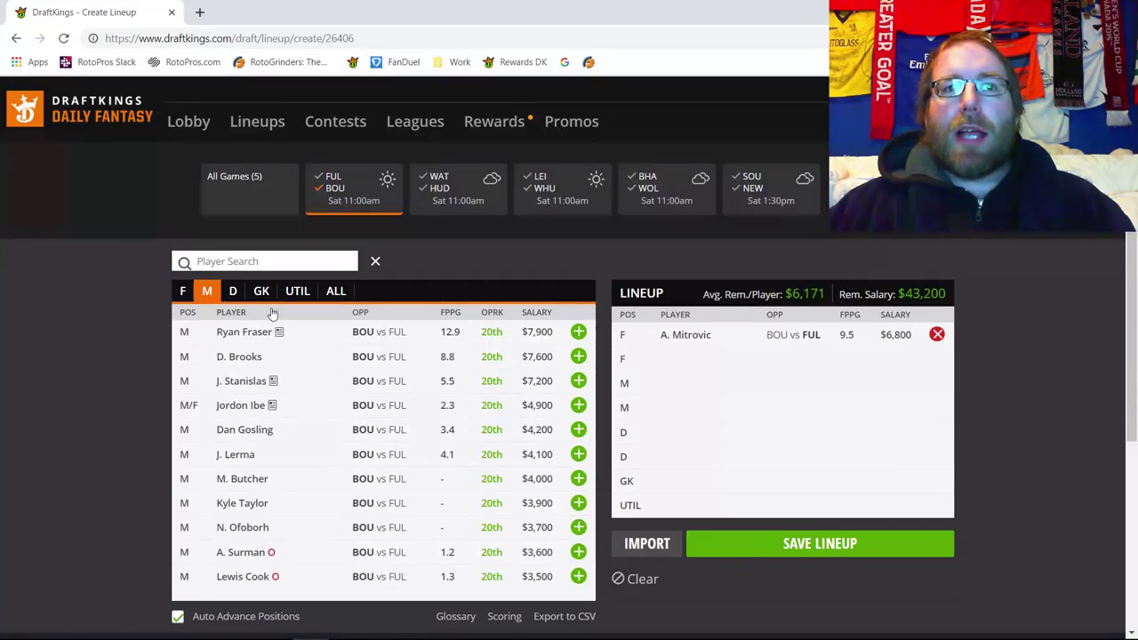
click(577, 332)
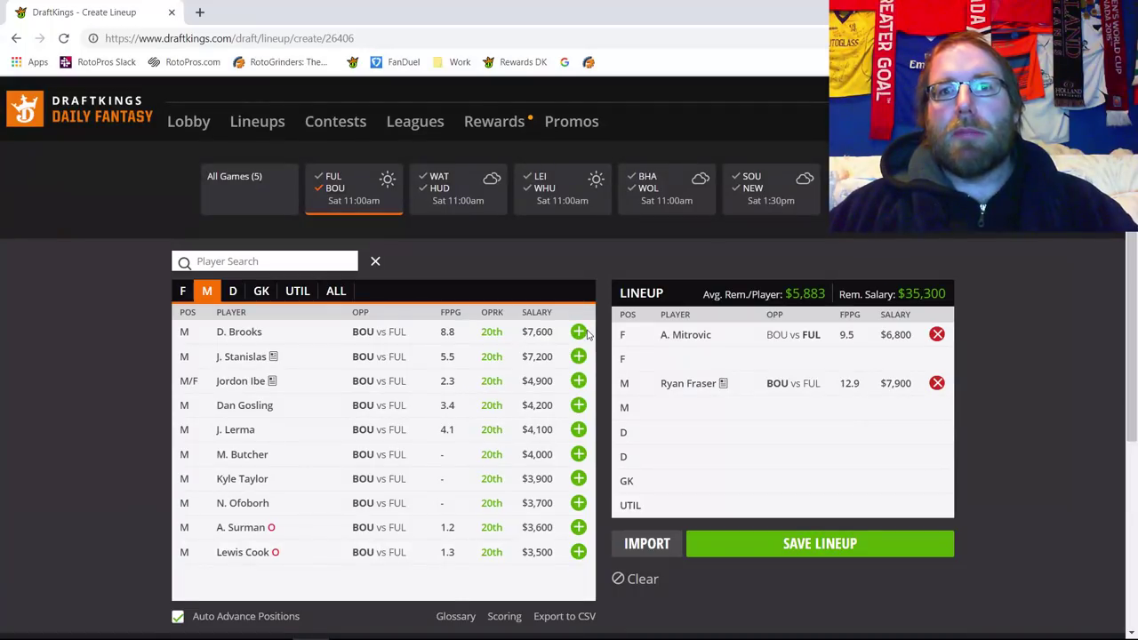
- Filter the player pool to Watford only and add goalkeeper Ben Foster to the lineup
click(330, 192)
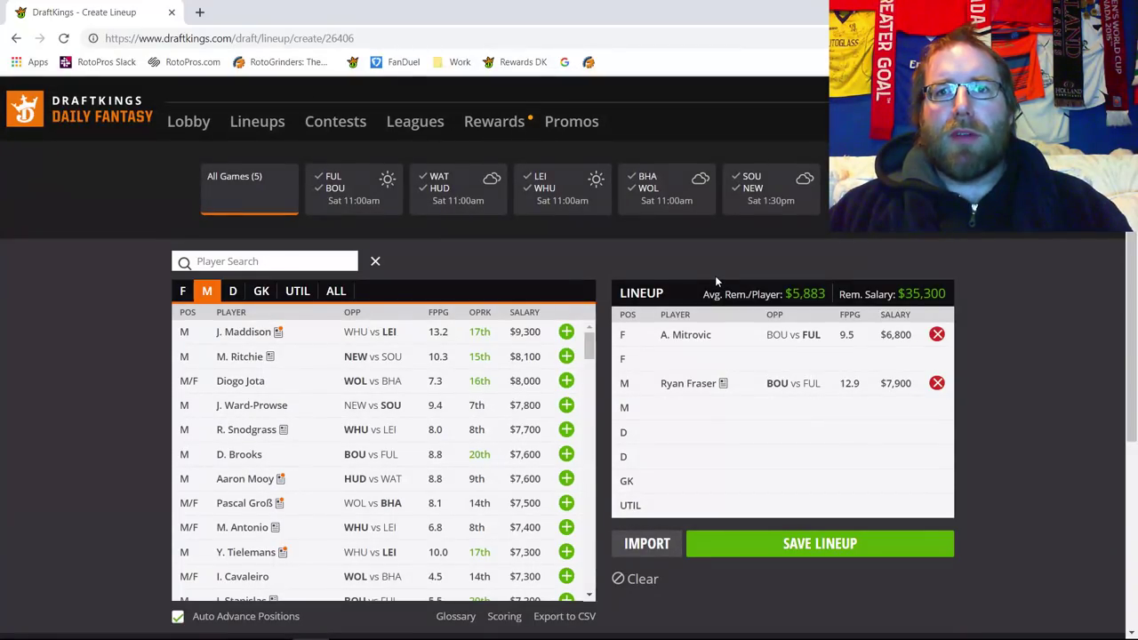
click(438, 196)
click(438, 188)
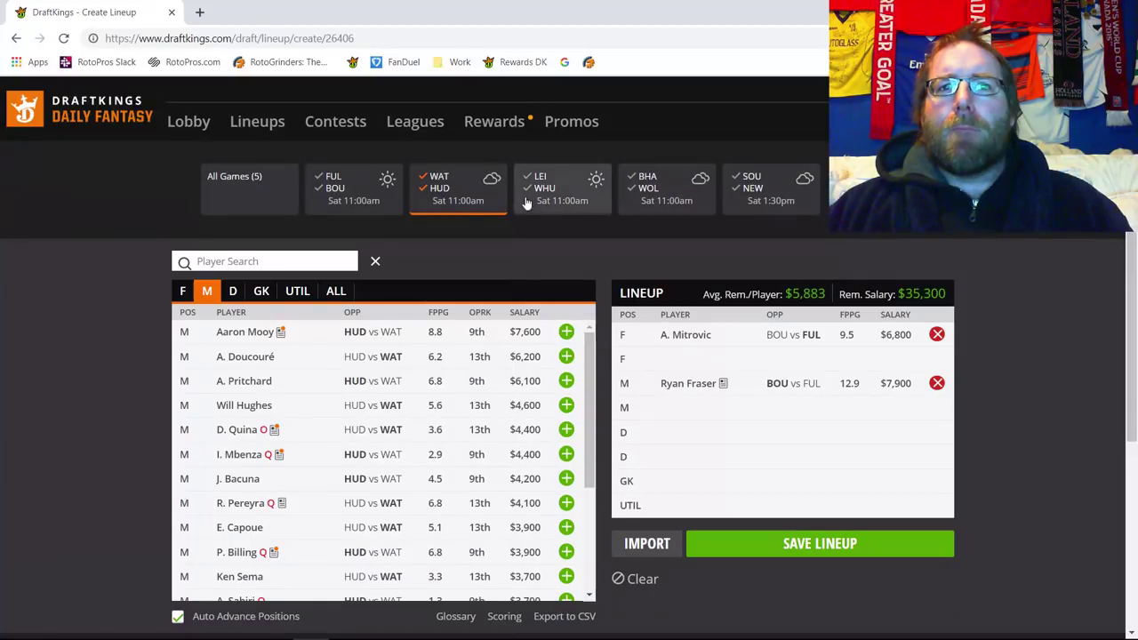
click(444, 190)
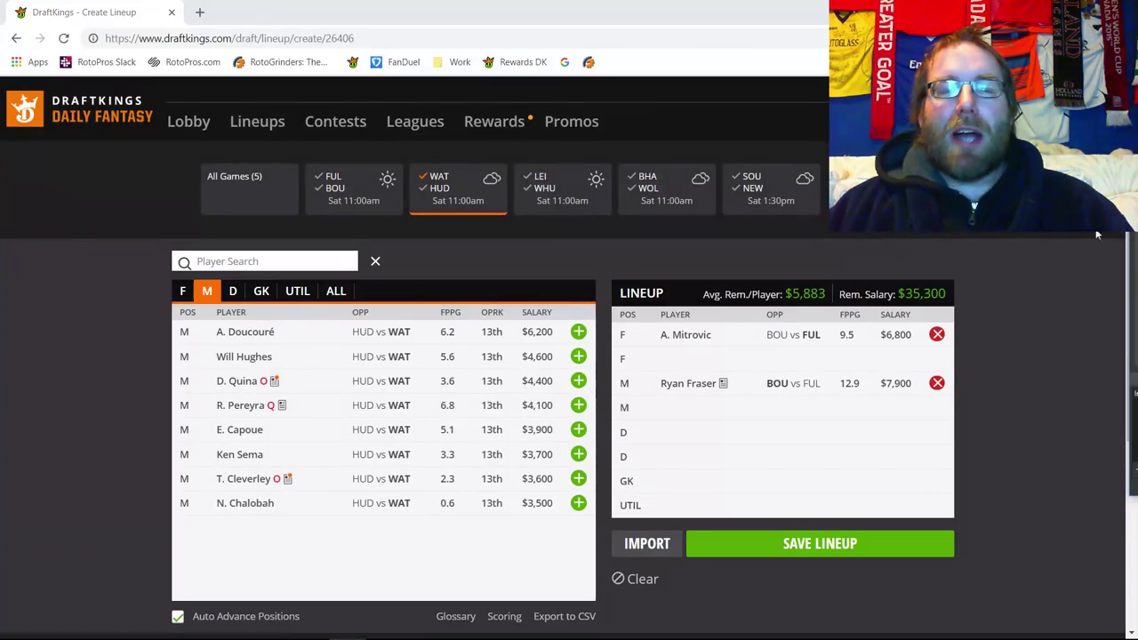
click(261, 294)
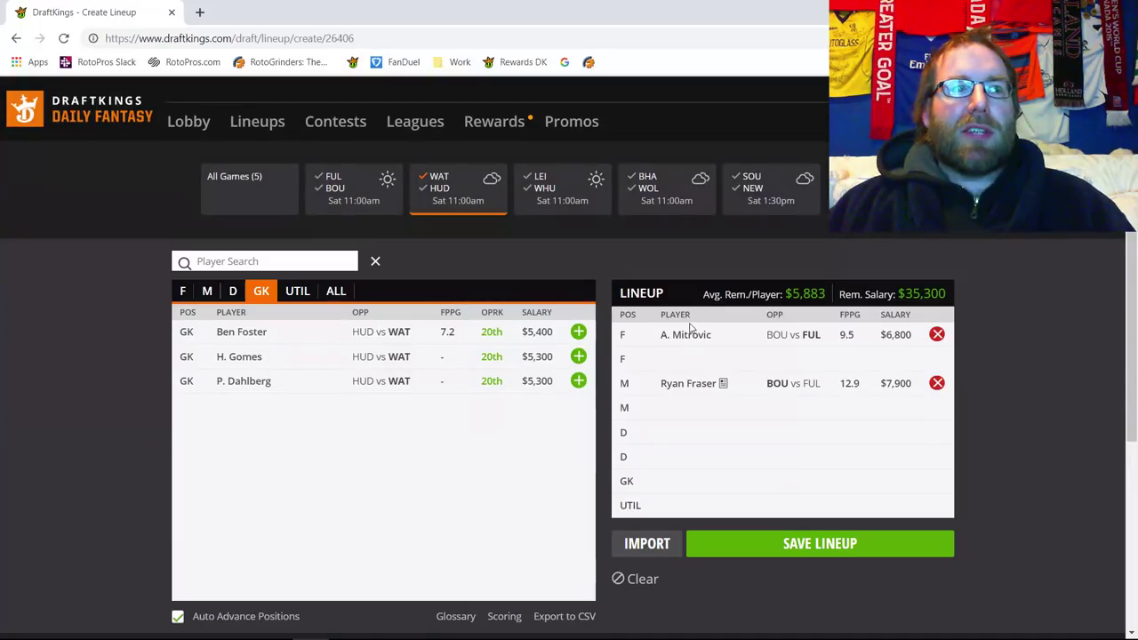
click(577, 332)
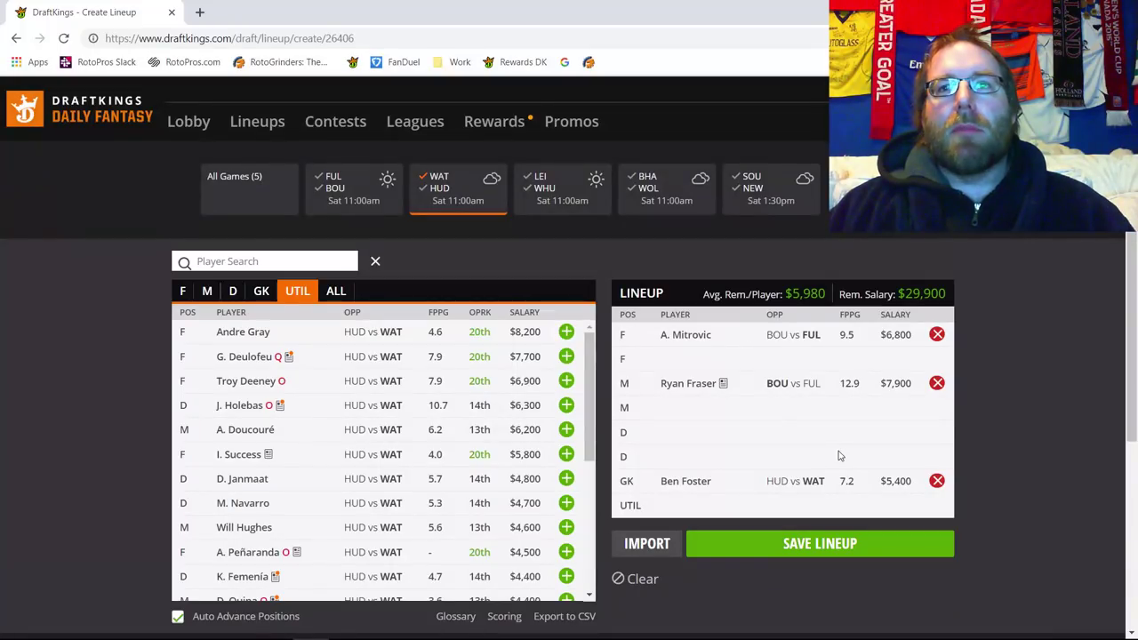
- Add Watford defender D. Janmaat to the lineup, trying Adam Masina as the second defender and removing him
click(233, 293)
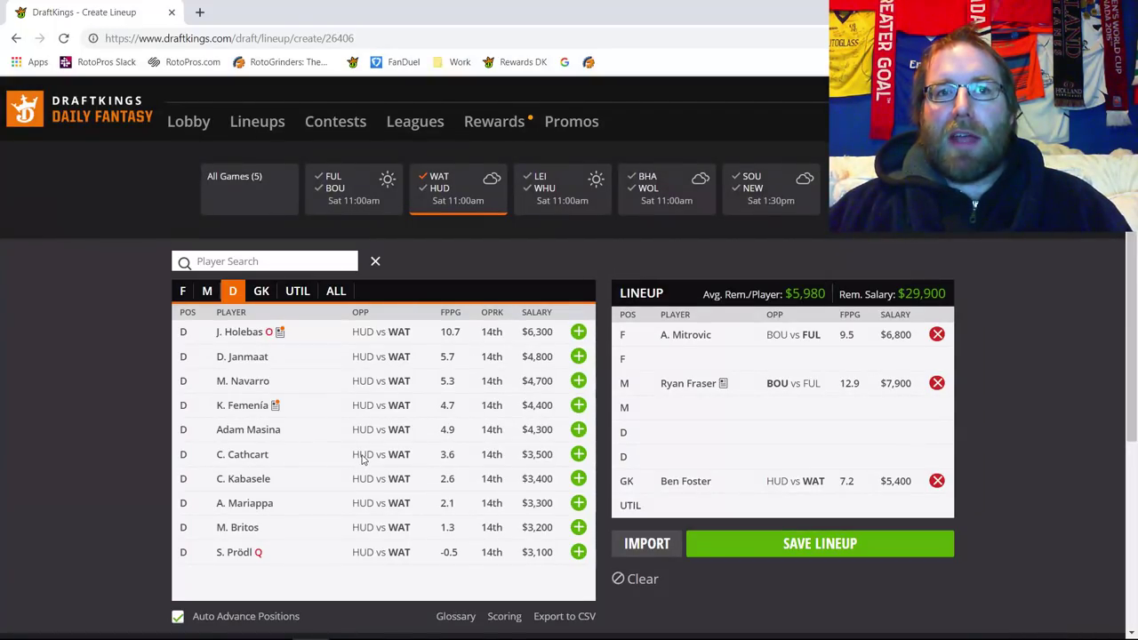
click(578, 356)
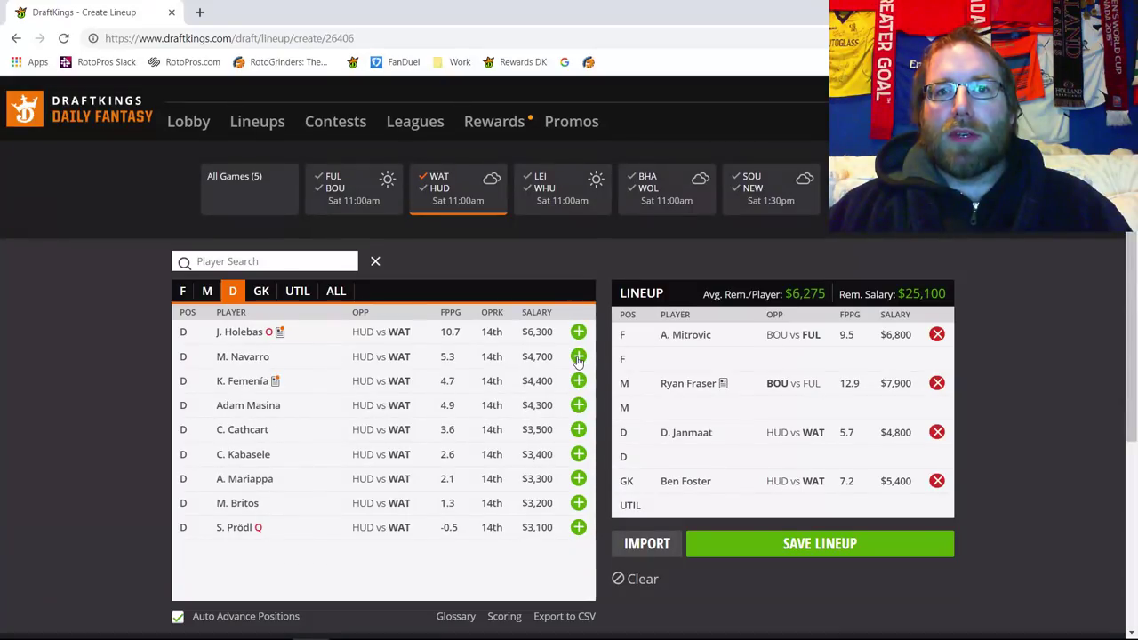
click(578, 405)
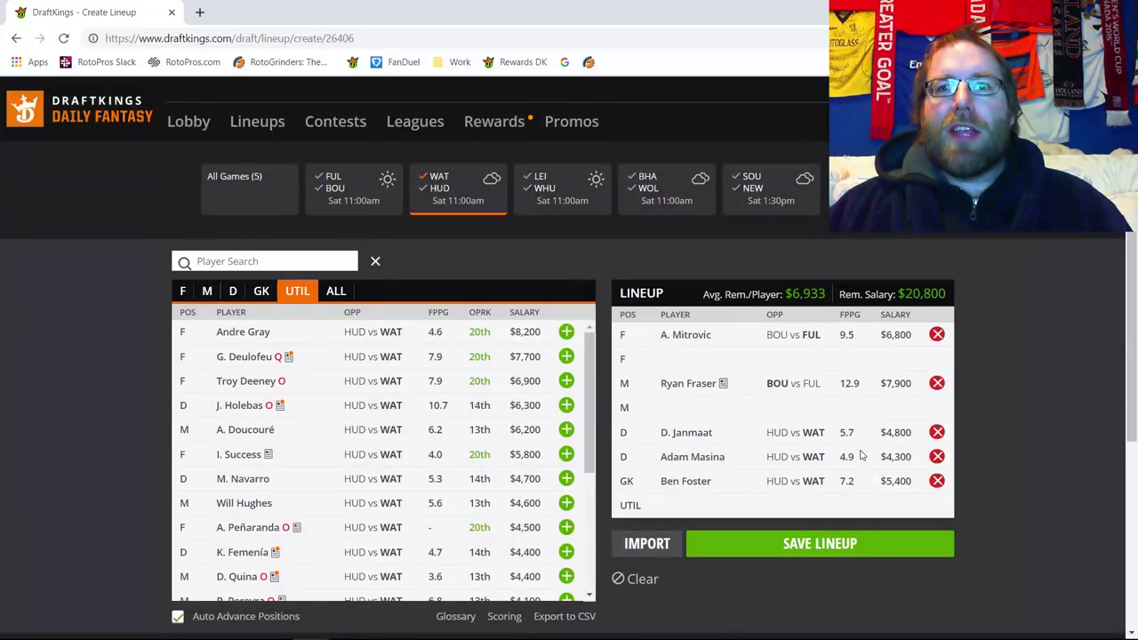
click(937, 457)
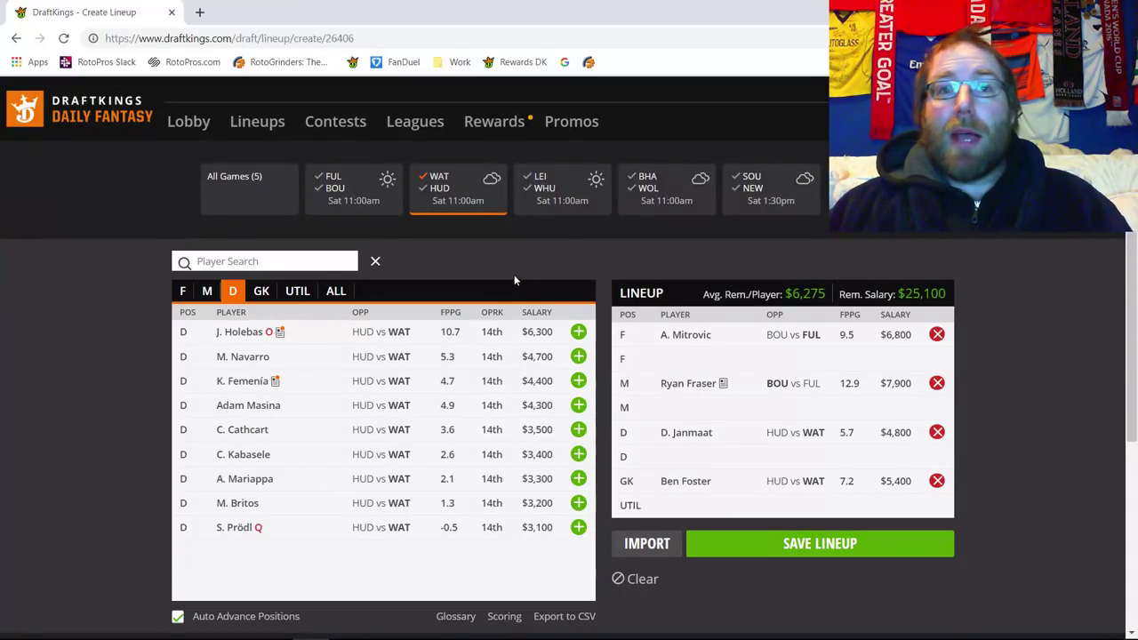
- Compare Watford's available midfielders and forwards
click(206, 290)
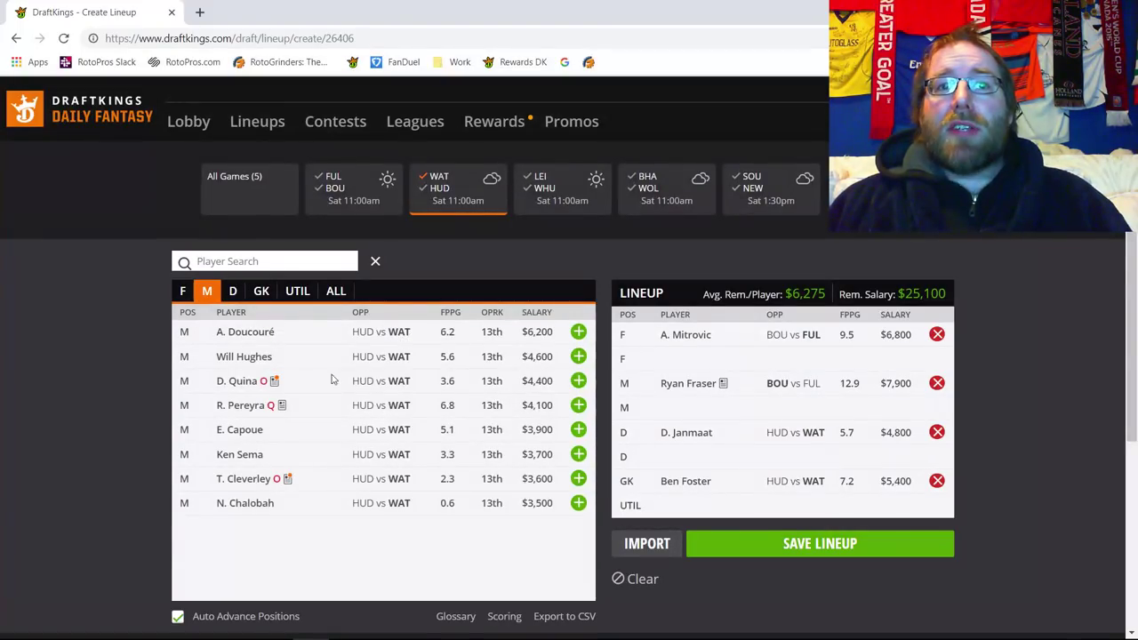
click(183, 290)
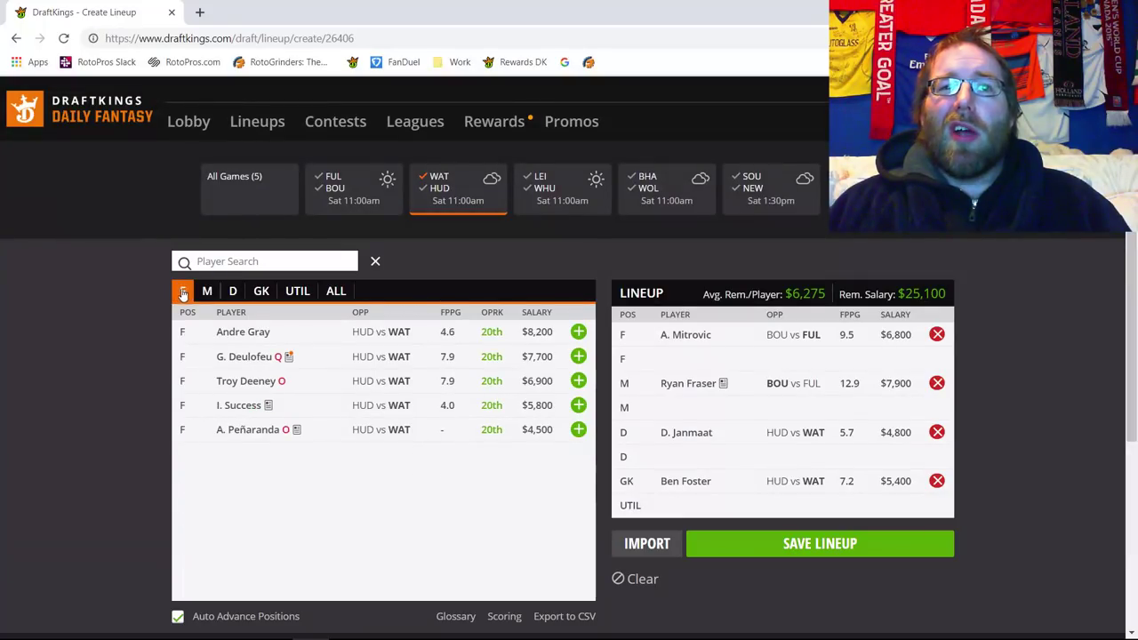
click(207, 291)
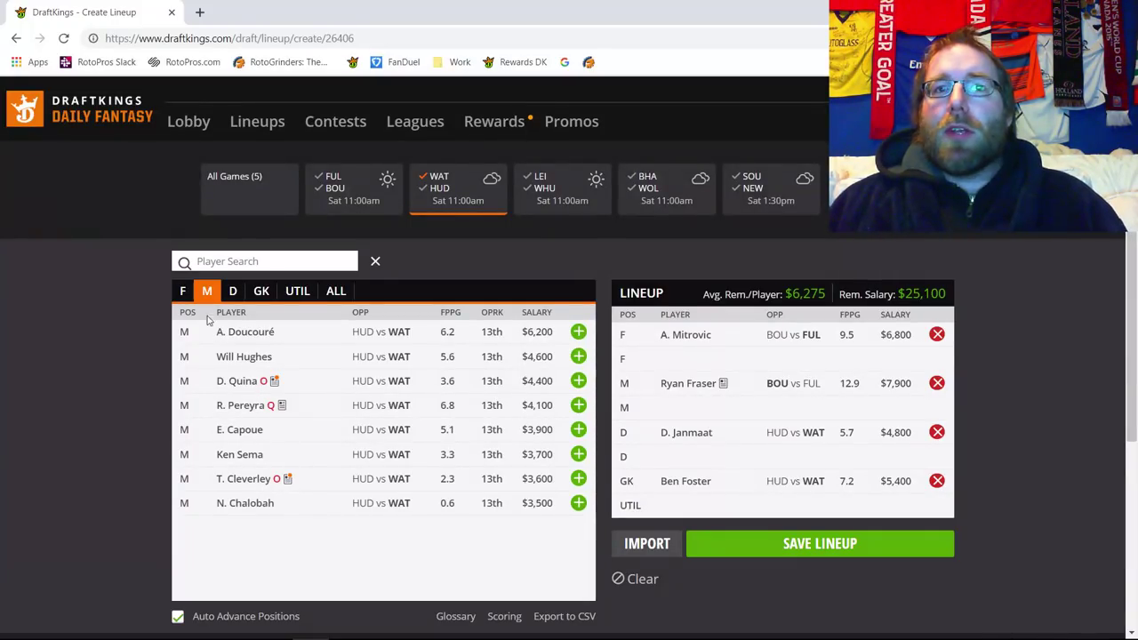
click(184, 292)
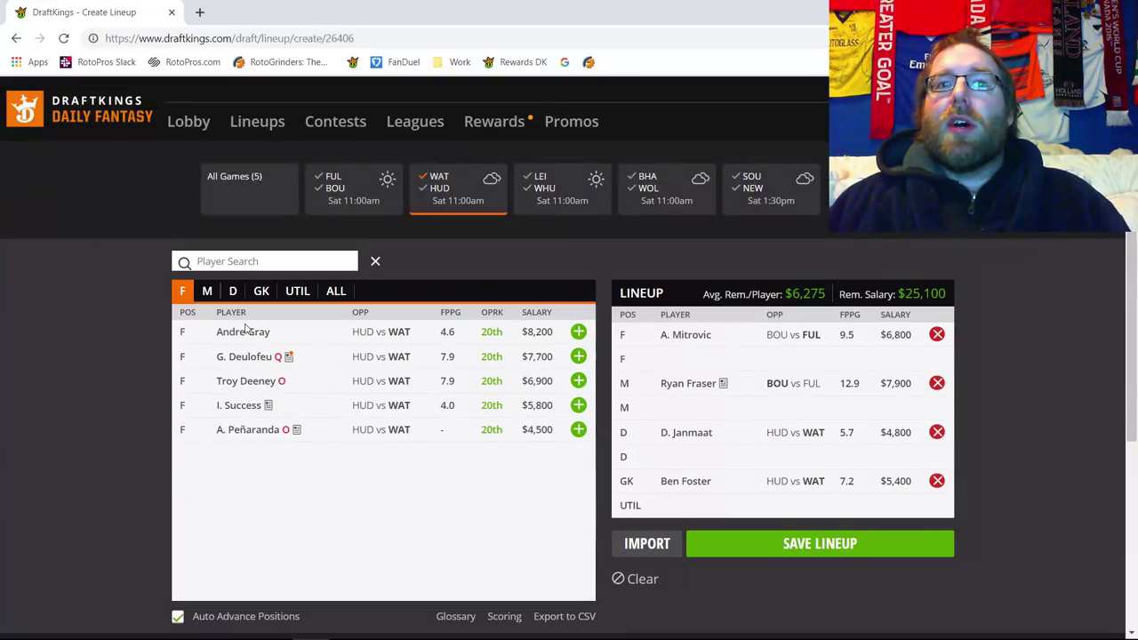
click(205, 291)
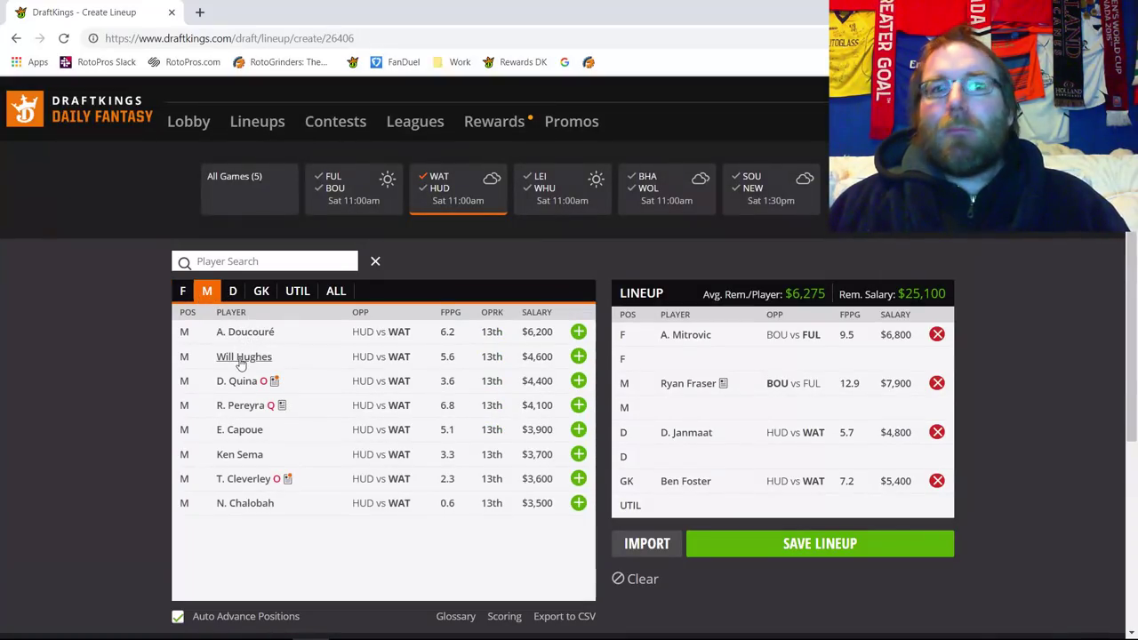
click(242, 360)
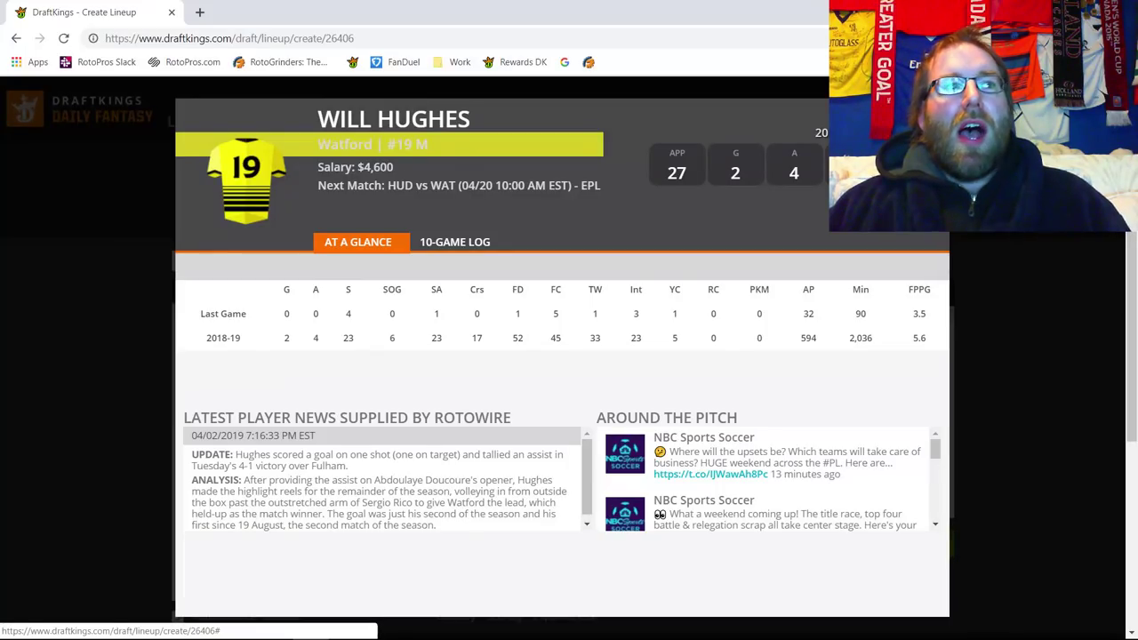
click(929, 116)
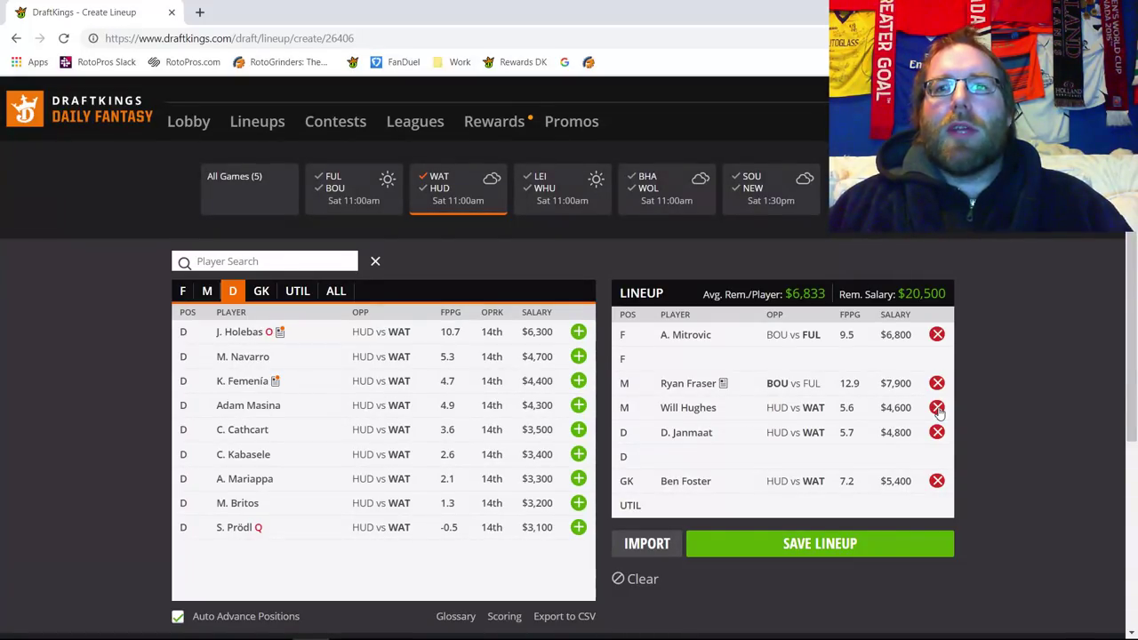
click(937, 408)
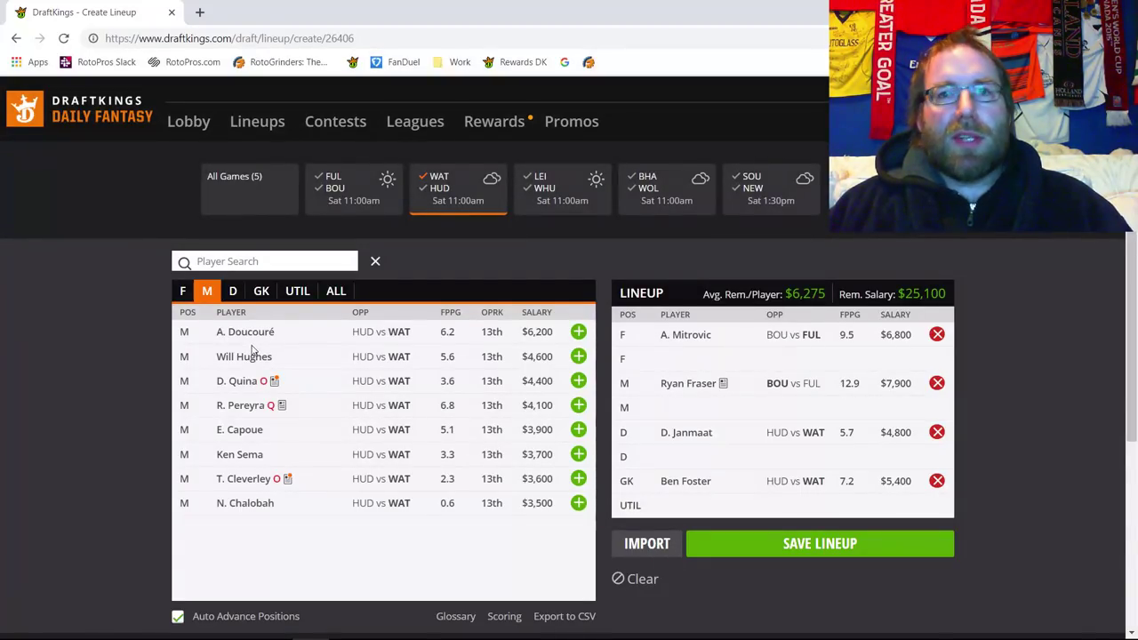
- Add Watford forward Andre Gray to the lineup and check his 10-game log
click(183, 294)
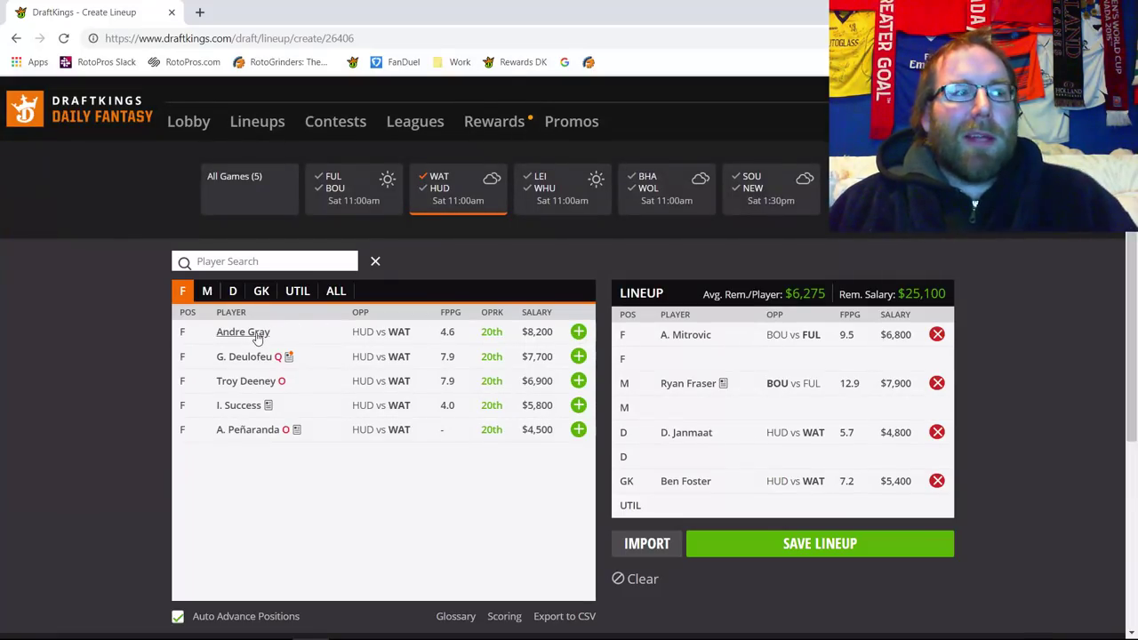
click(578, 332)
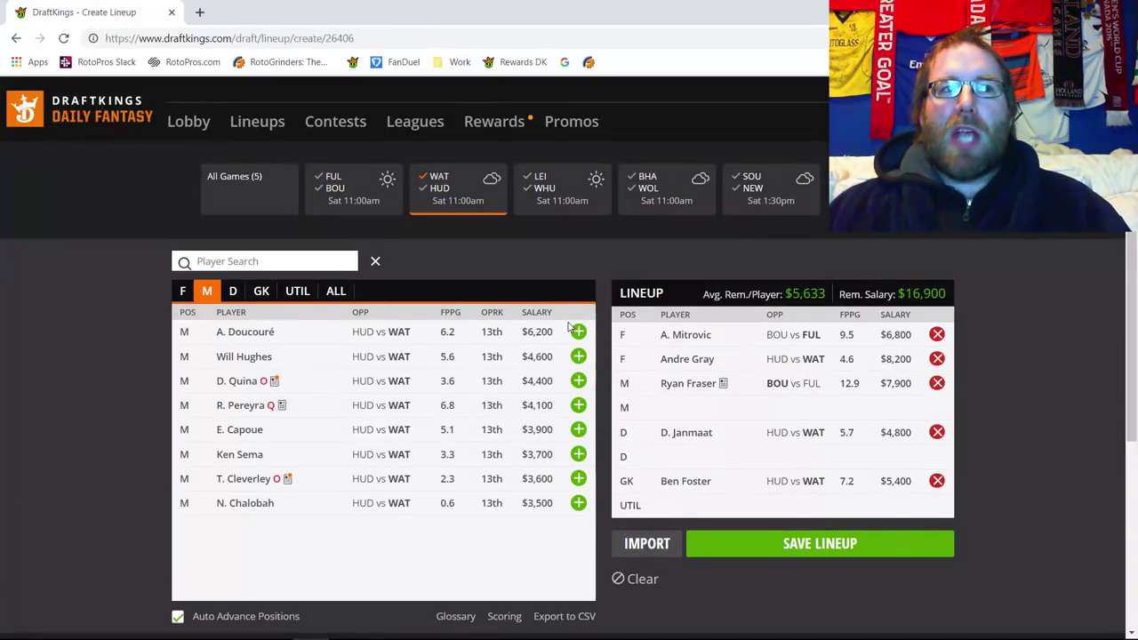
click(693, 360)
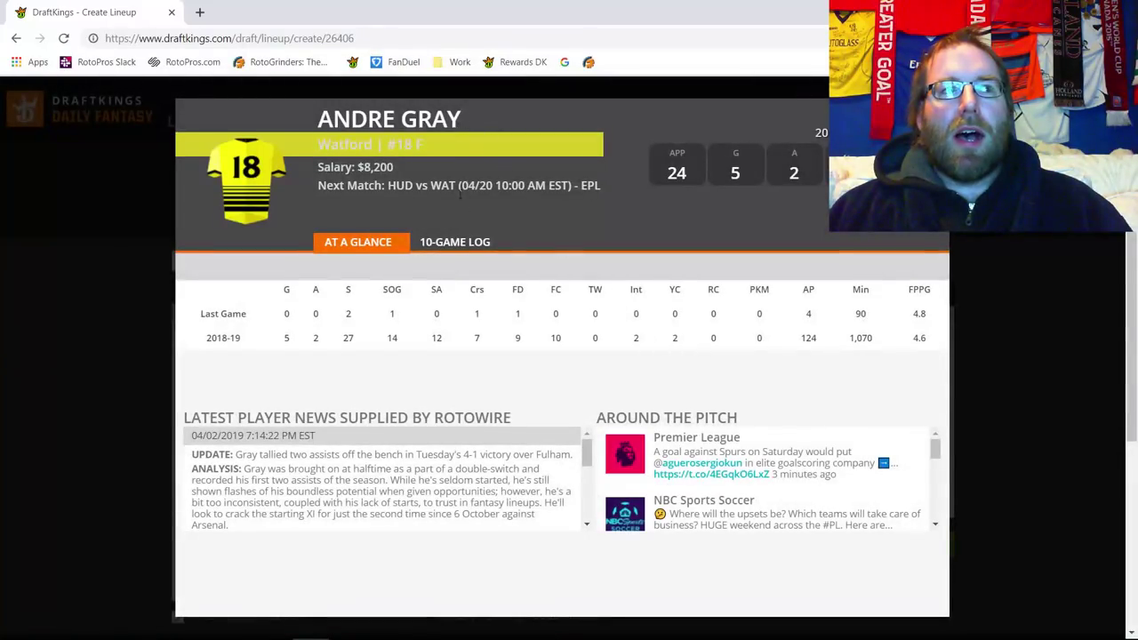
click(473, 240)
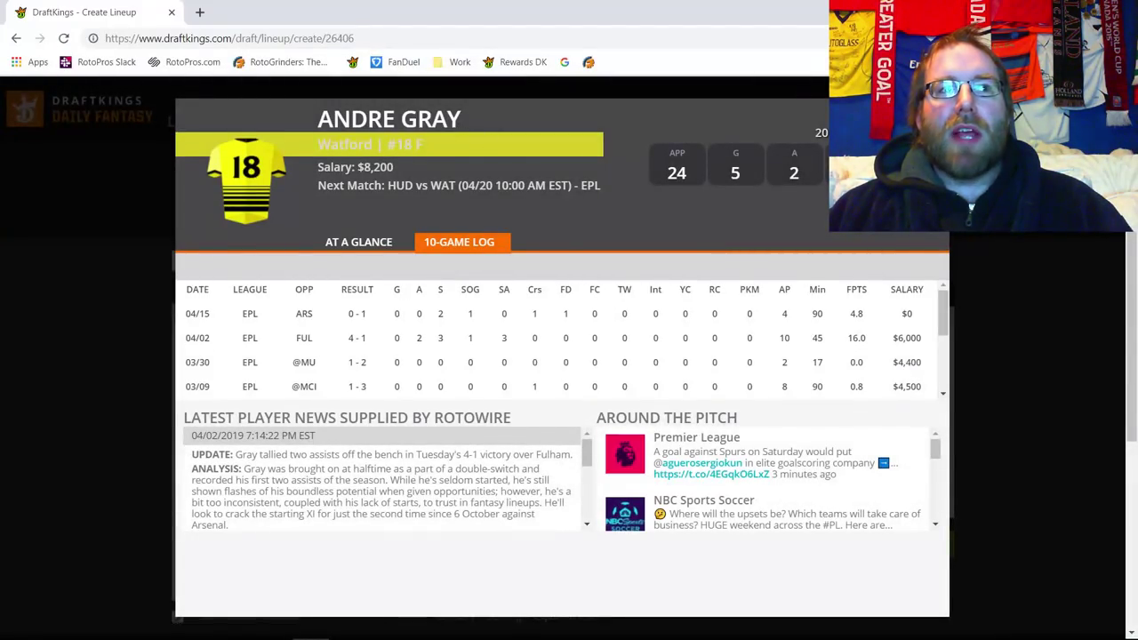
key(Escape)
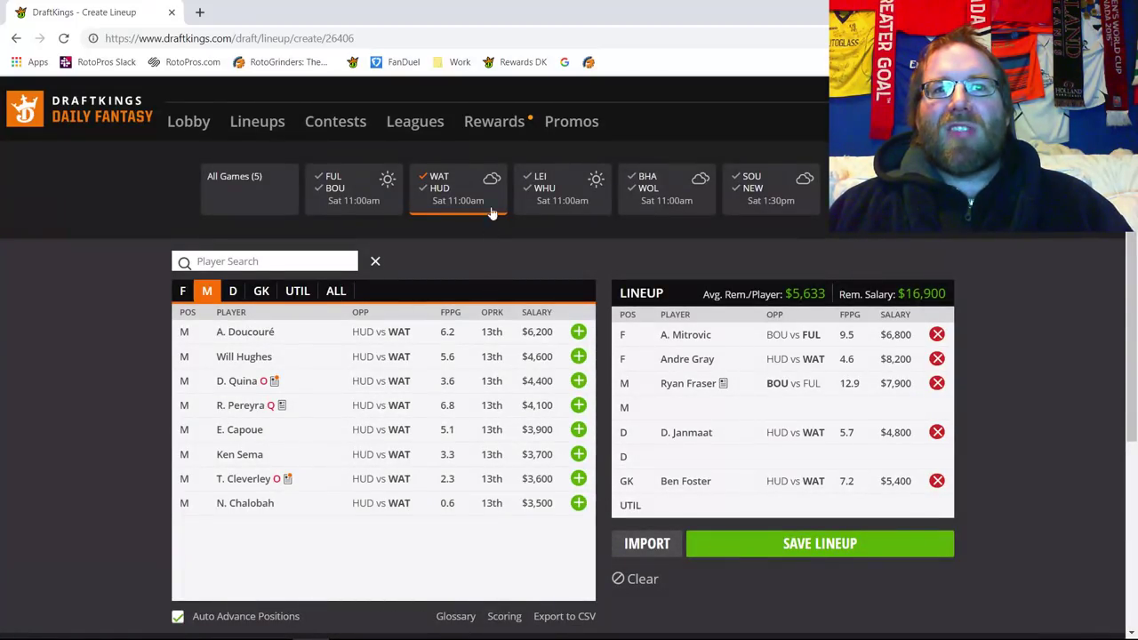
- Filter the player pool to Huddersfield only and look over its defenders
click(438, 177)
click(439, 189)
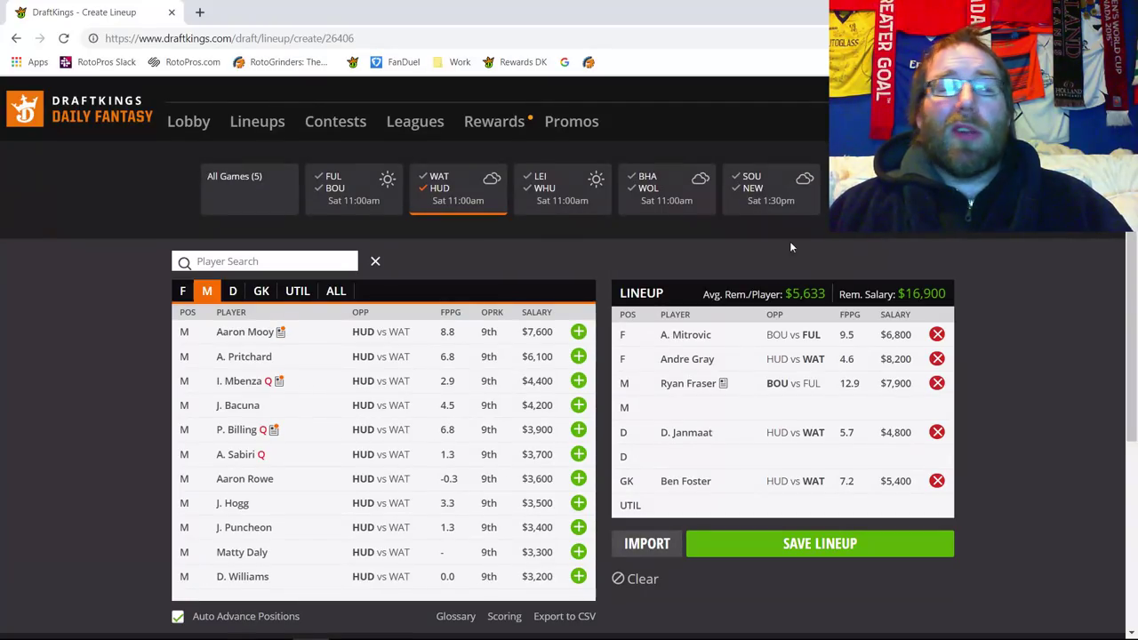
click(231, 291)
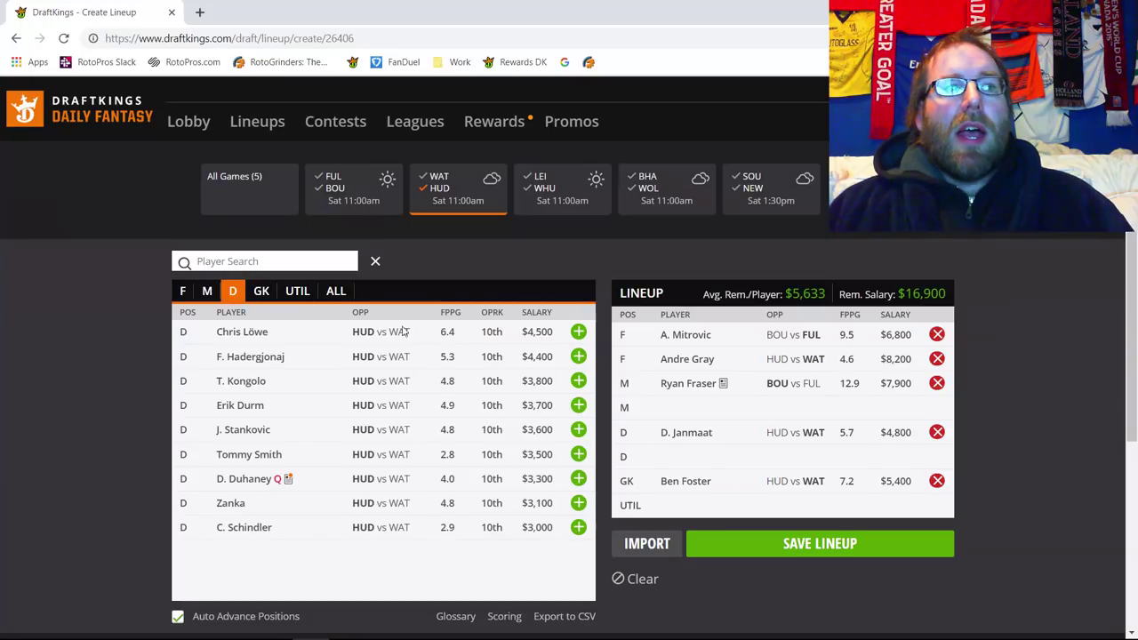
- Add Huddersfield defender Chris Löwe to the second defender slot and check his 10-game log
click(579, 333)
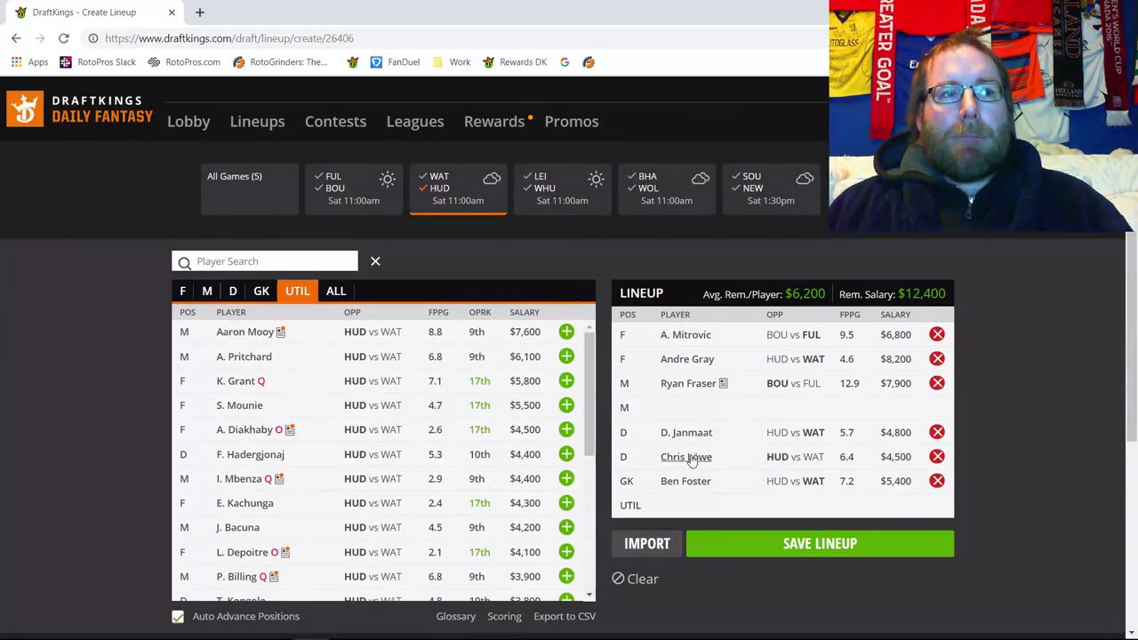
click(461, 173)
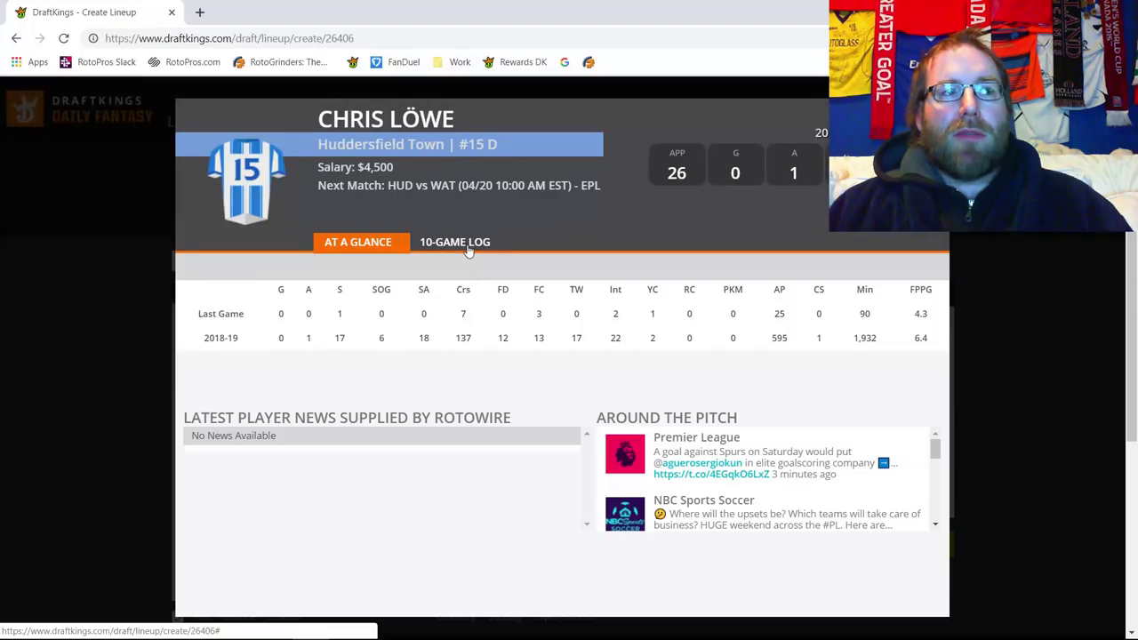
click(502, 248)
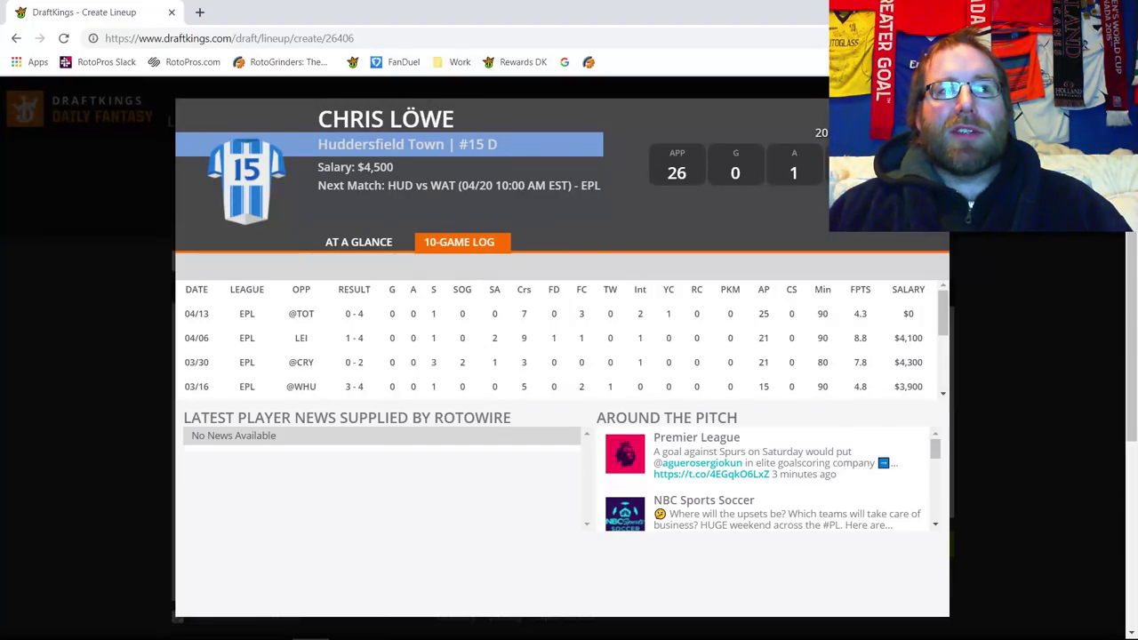
click(933, 114)
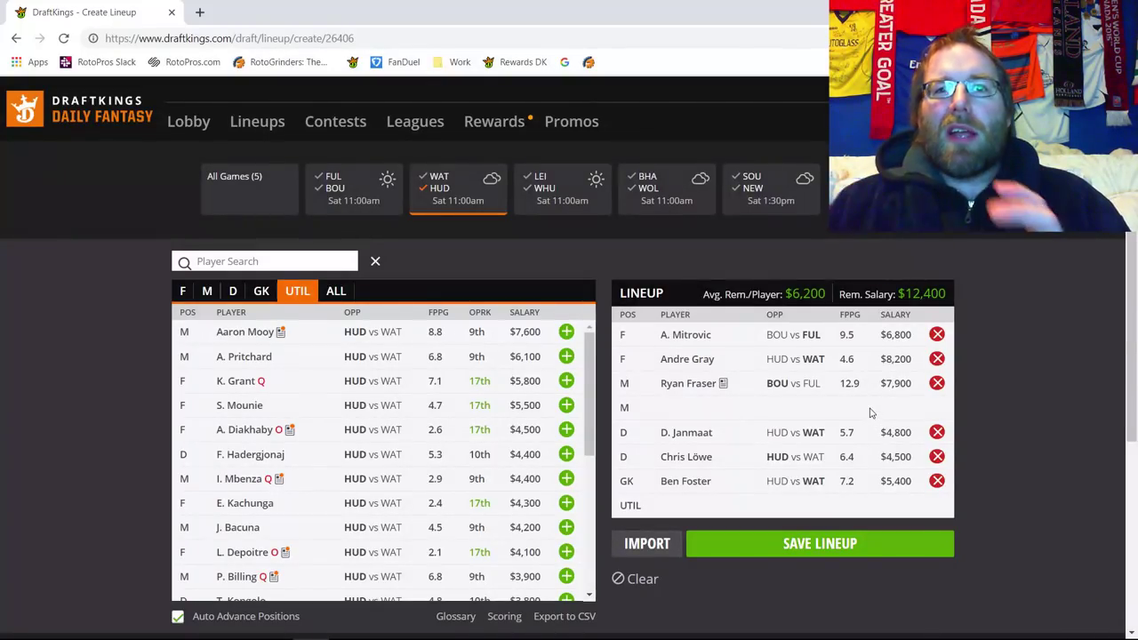
- Remove forward Andre Gray from the lineup, and try Huddersfield midfielder Aaron Mooy in the second midfield slot before taking him out again
click(937, 358)
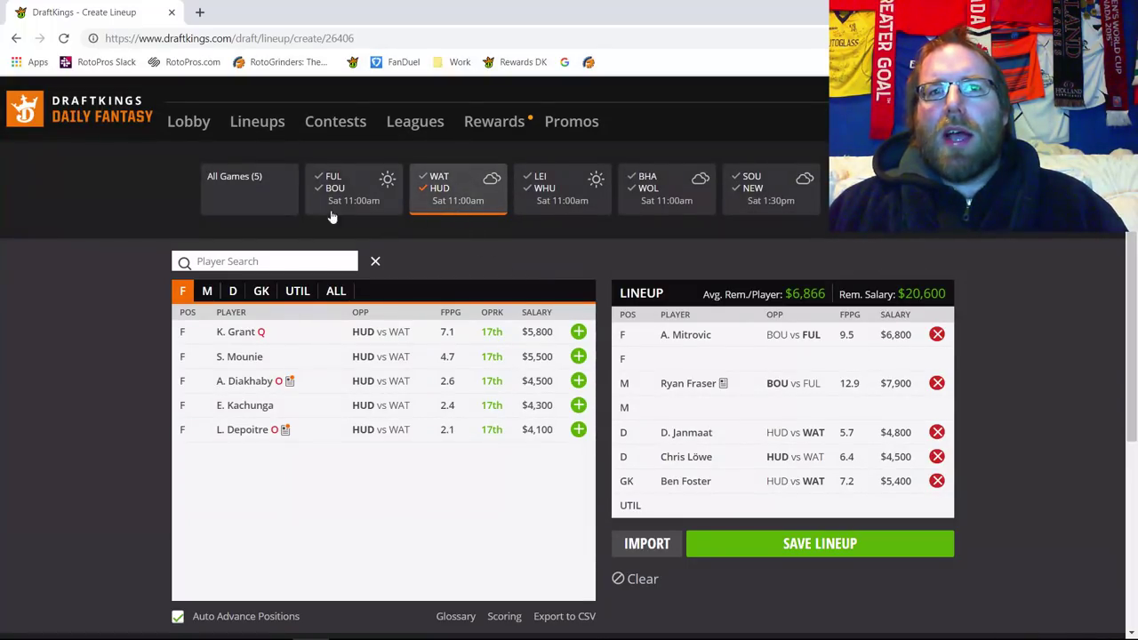
click(205, 292)
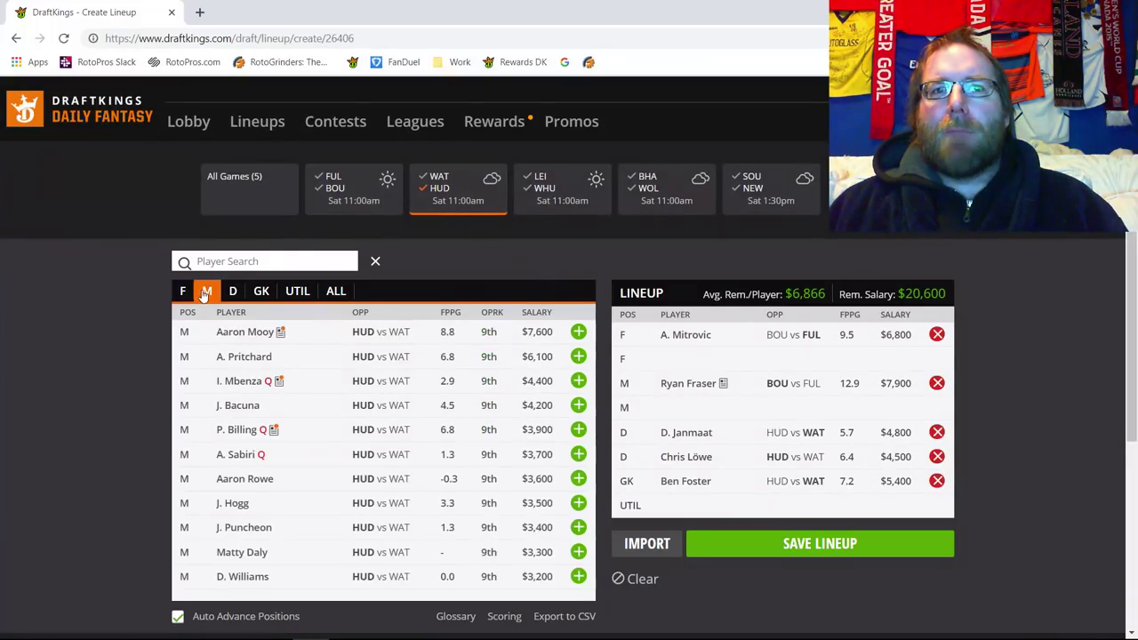
click(577, 331)
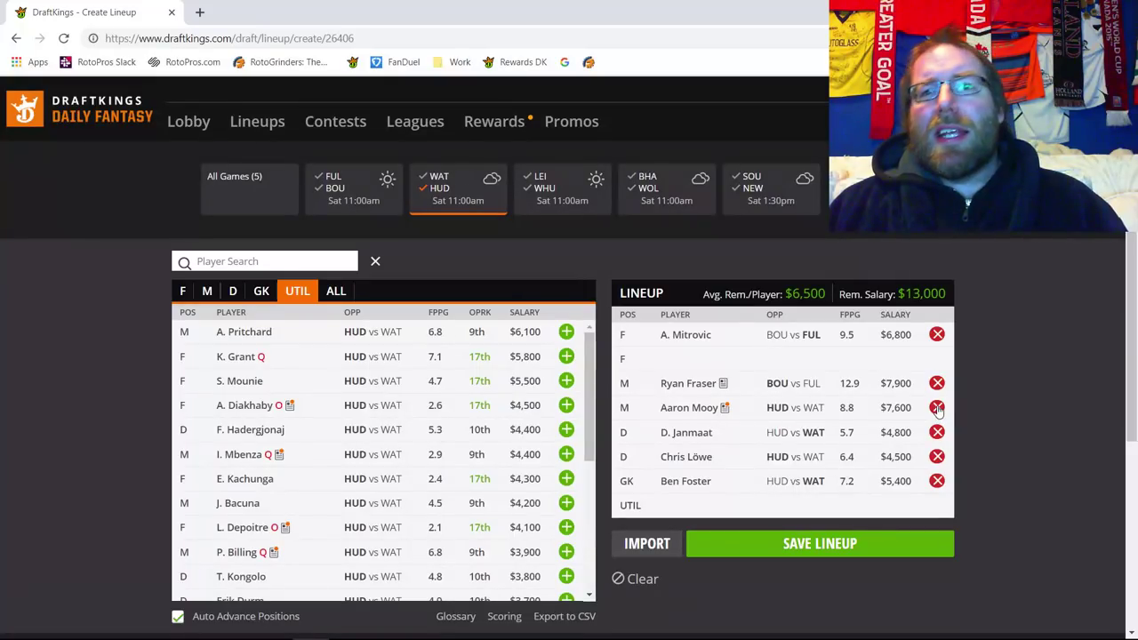
click(937, 407)
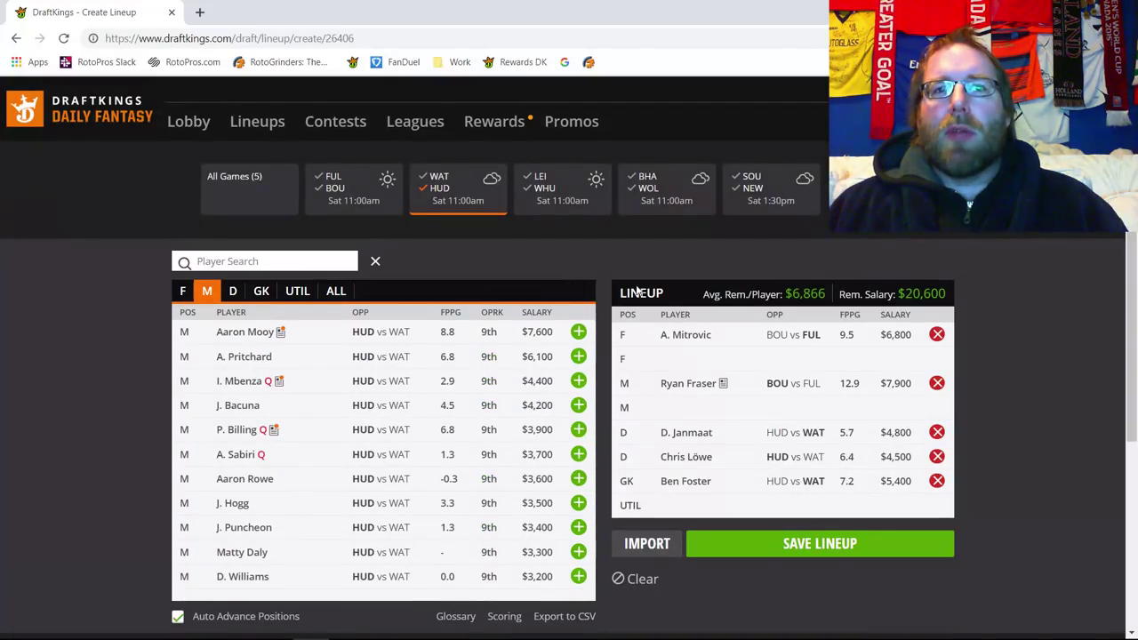
- Filter the player pool to Leicester only and look over its goalkeepers, defenders and midfielders
click(439, 193)
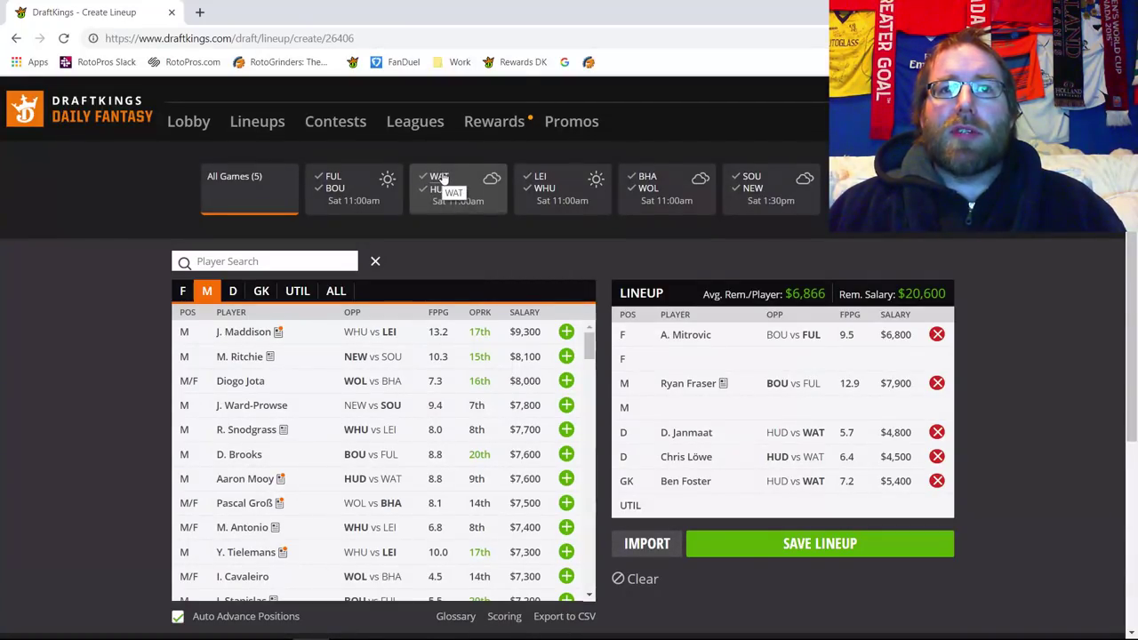
click(536, 185)
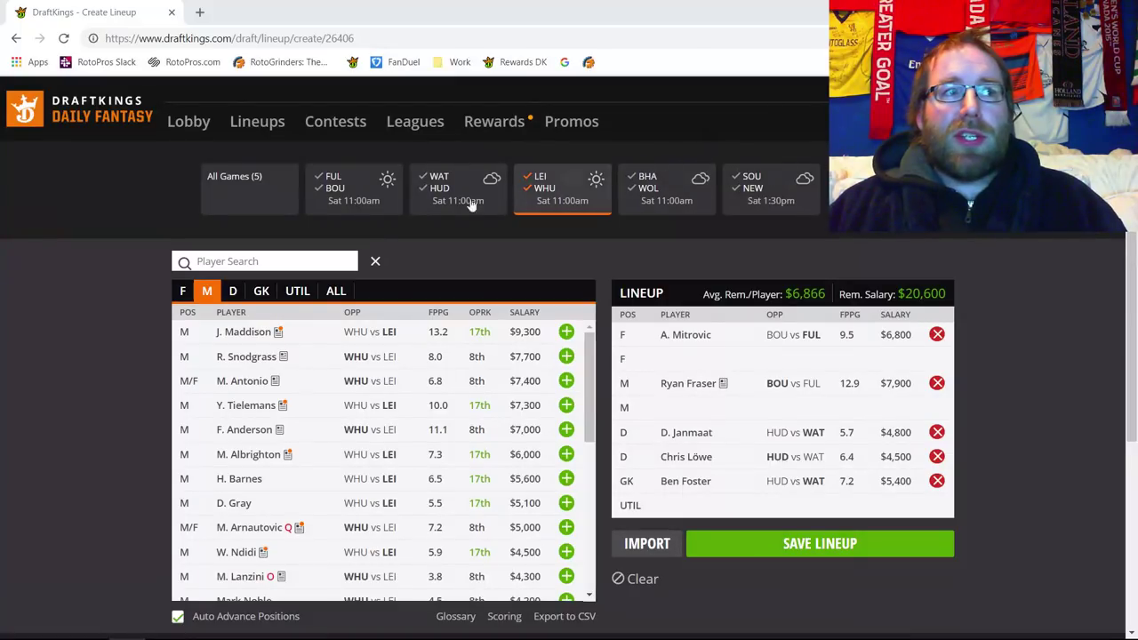
click(543, 189)
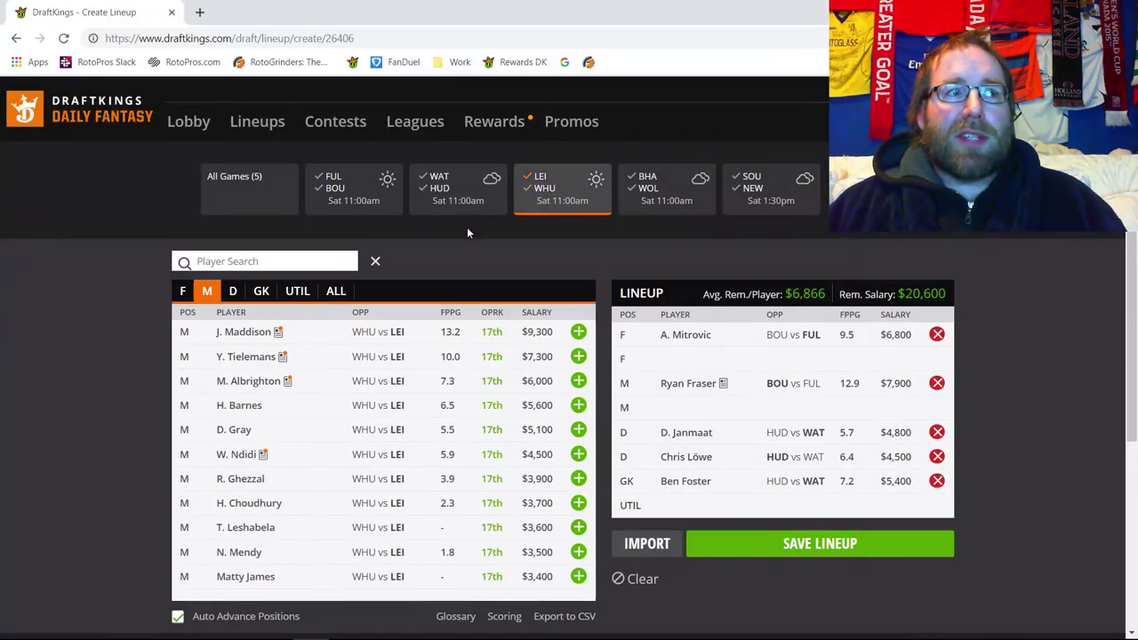
click(261, 291)
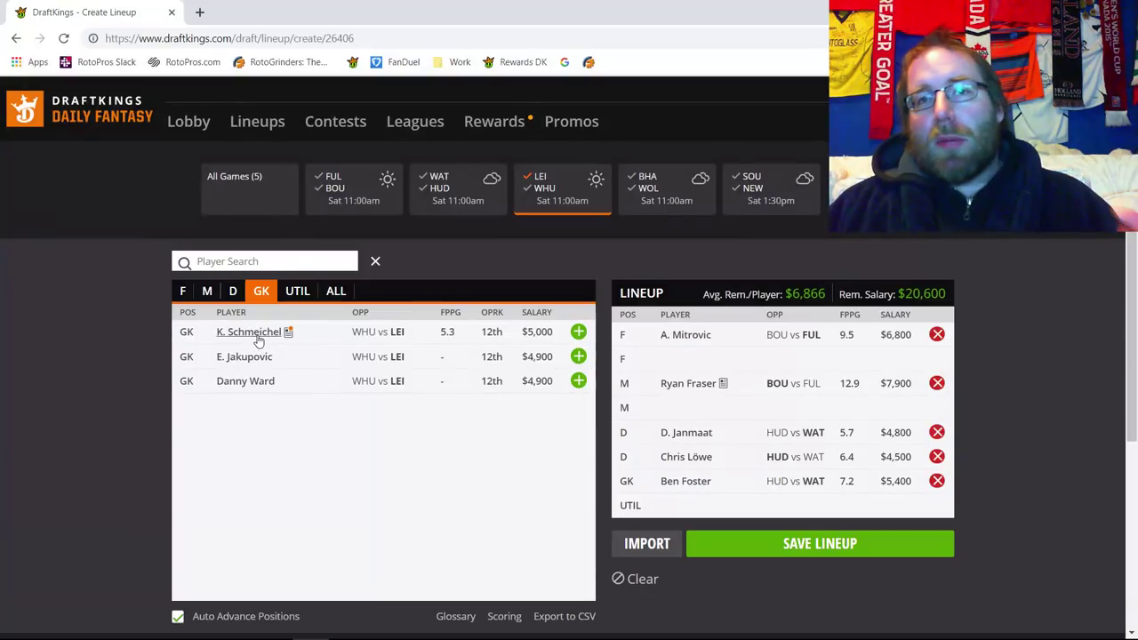
click(233, 293)
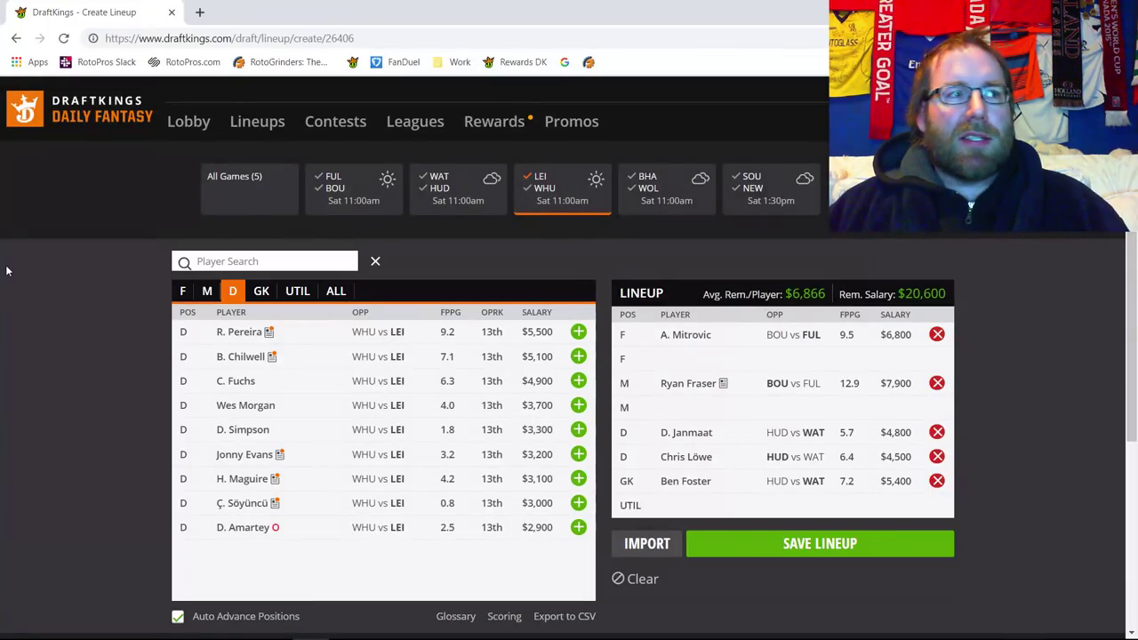
click(207, 292)
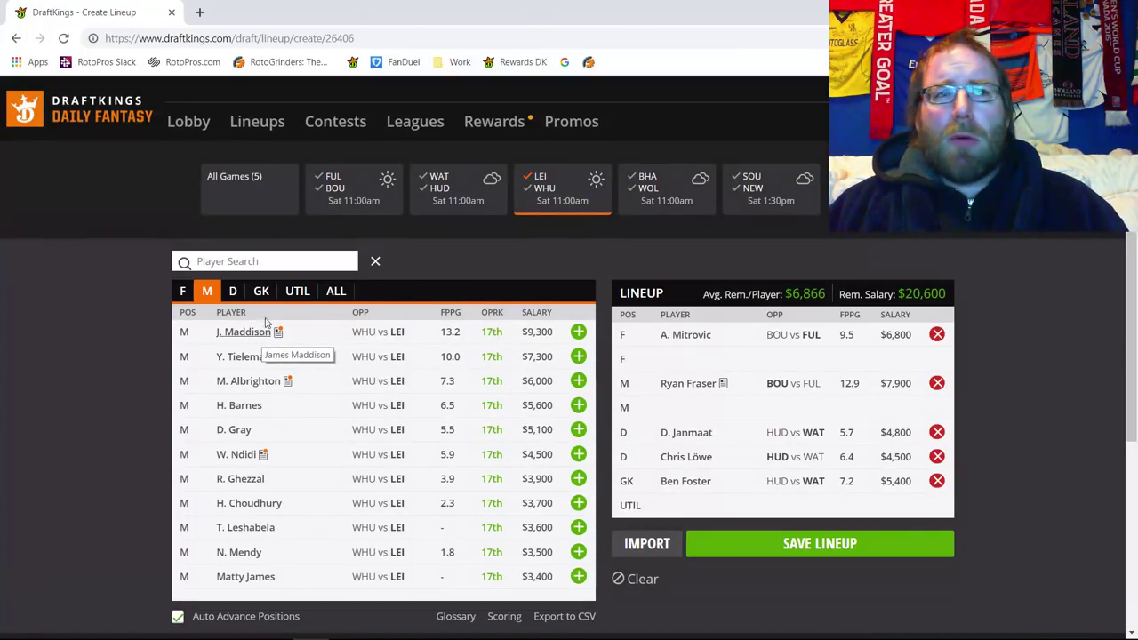
- Reapply the Leicester-only filter and examine midfielder Youri Tielemans's fantasy points in his 10-game log
click(534, 182)
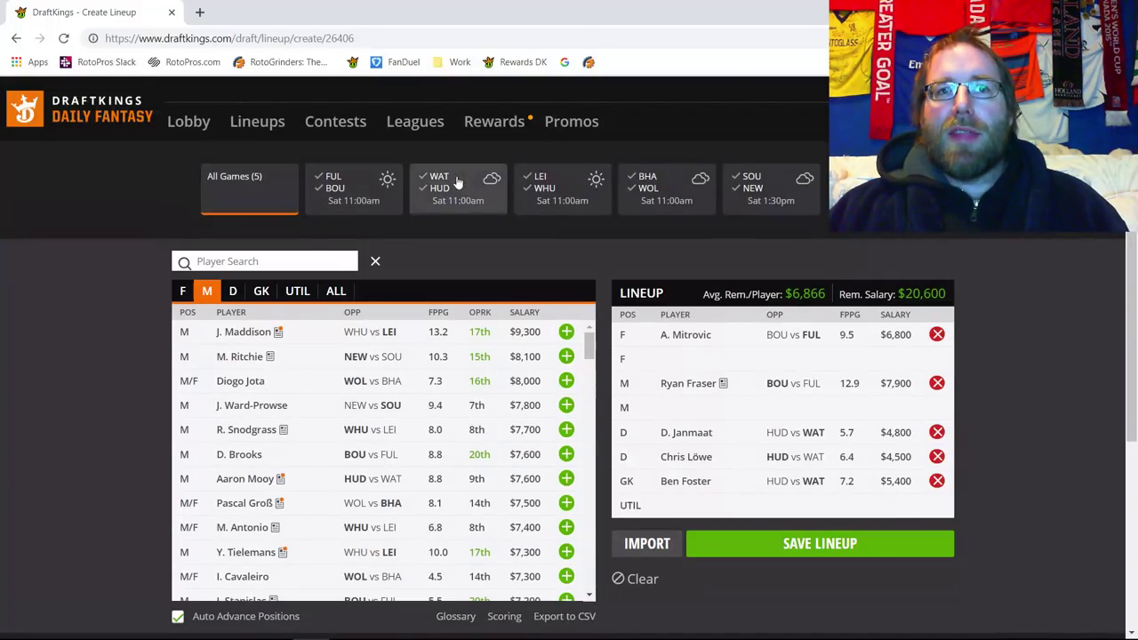
click(556, 189)
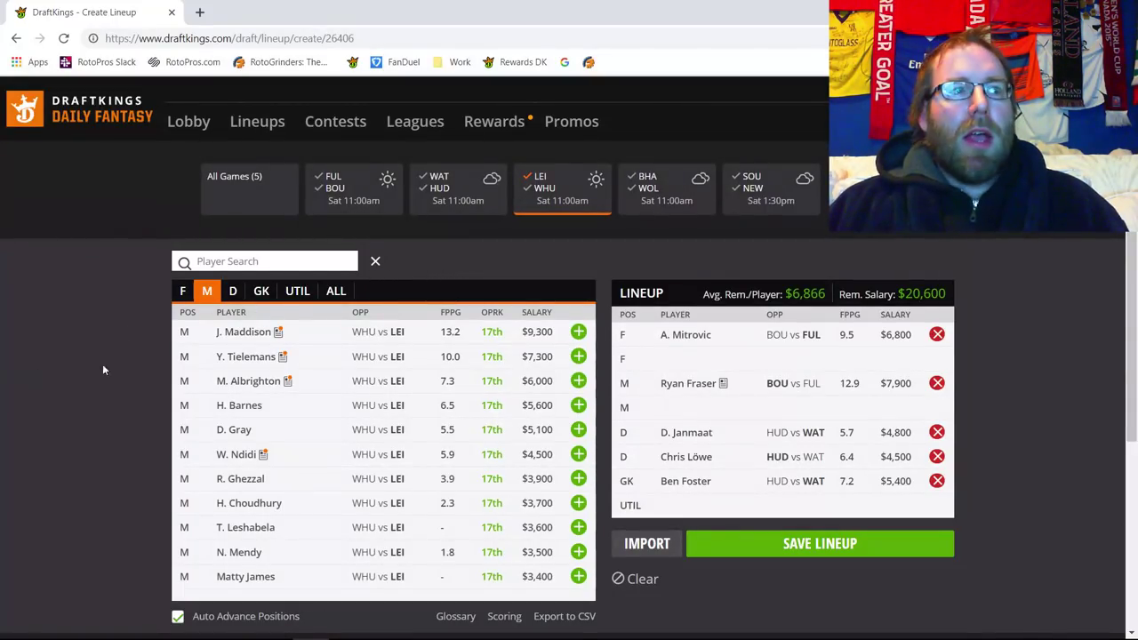
click(252, 358)
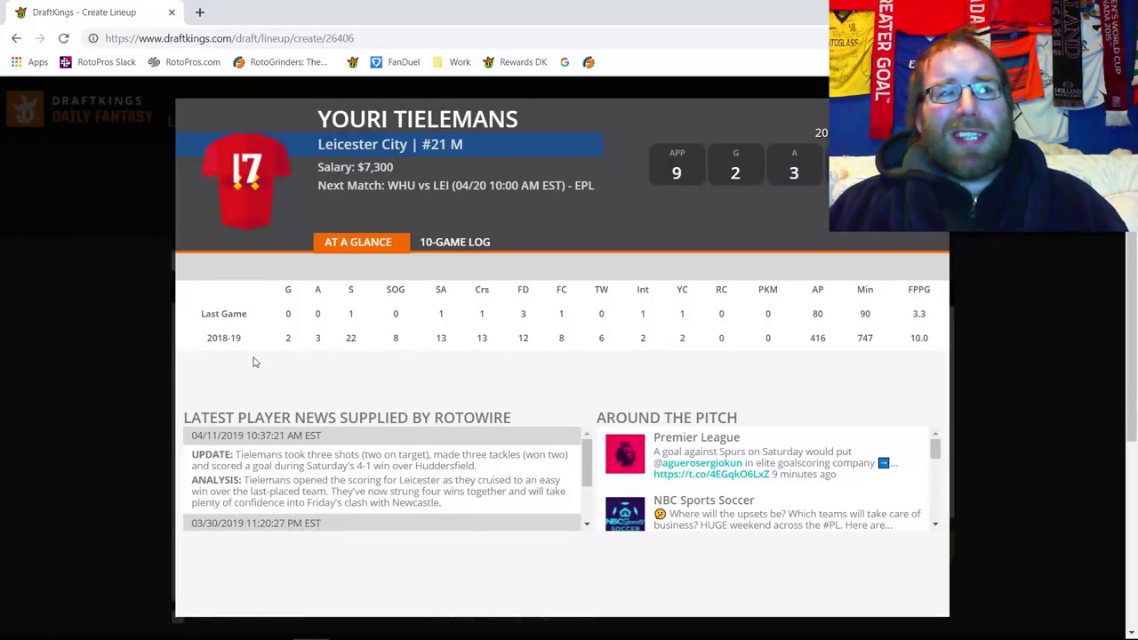
click(486, 240)
scroll(889, 343, down, 2)
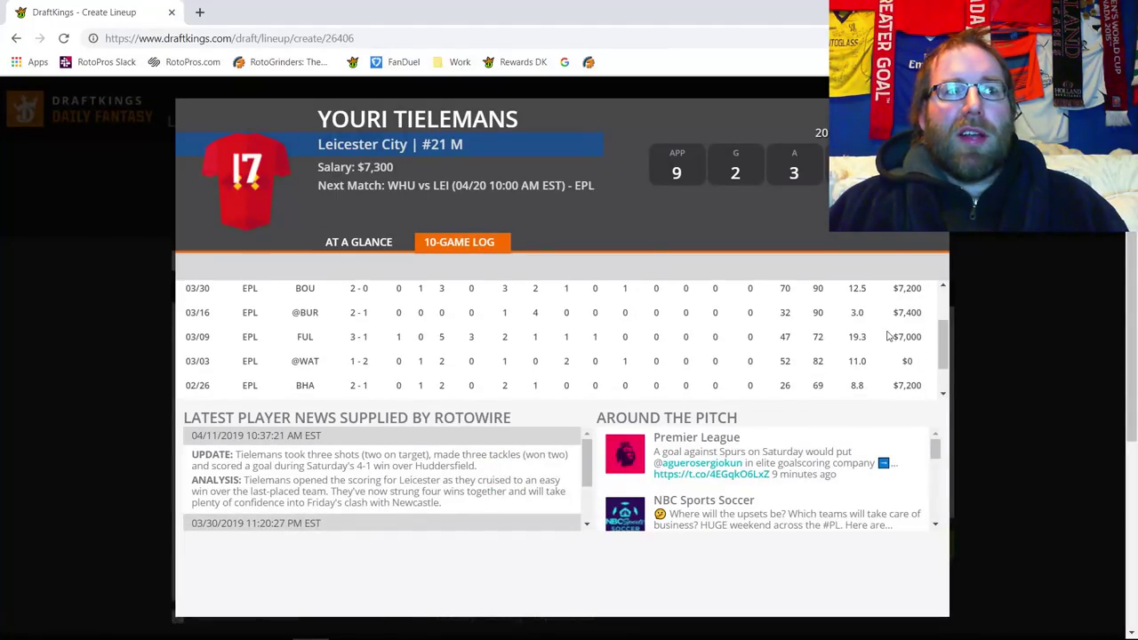
scroll(885, 331, up, 3)
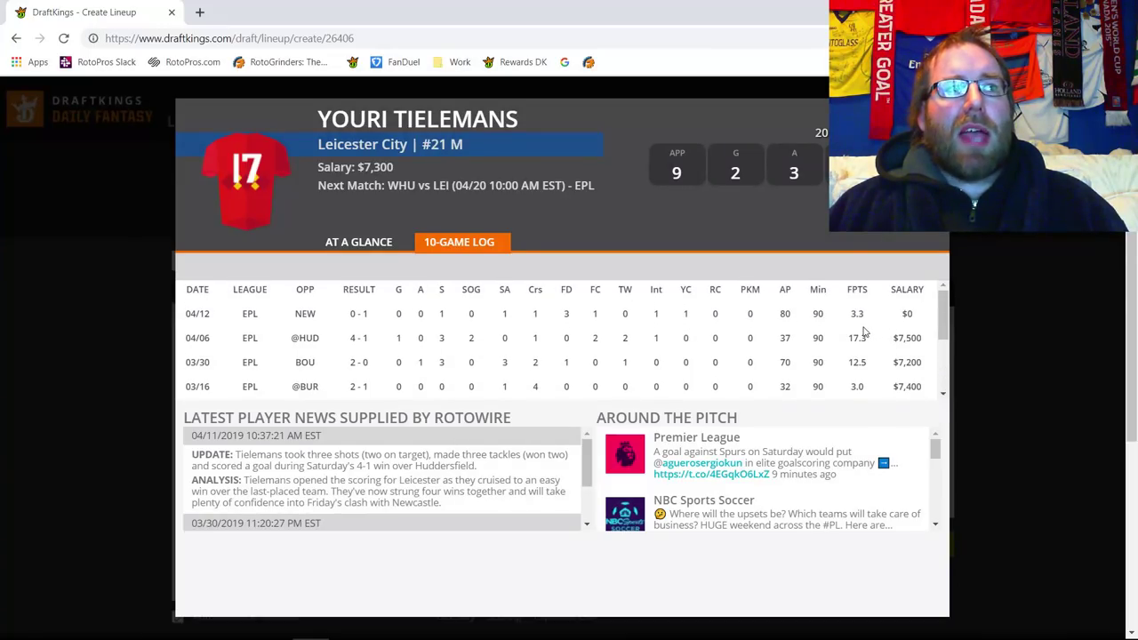
double_click(856, 338)
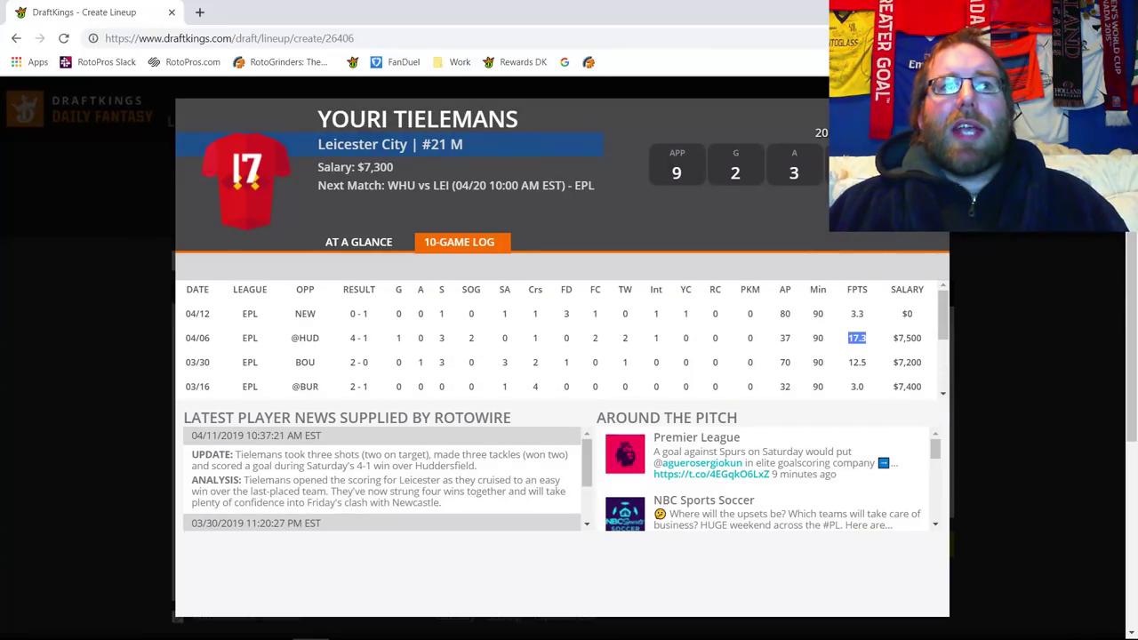
key(Escape)
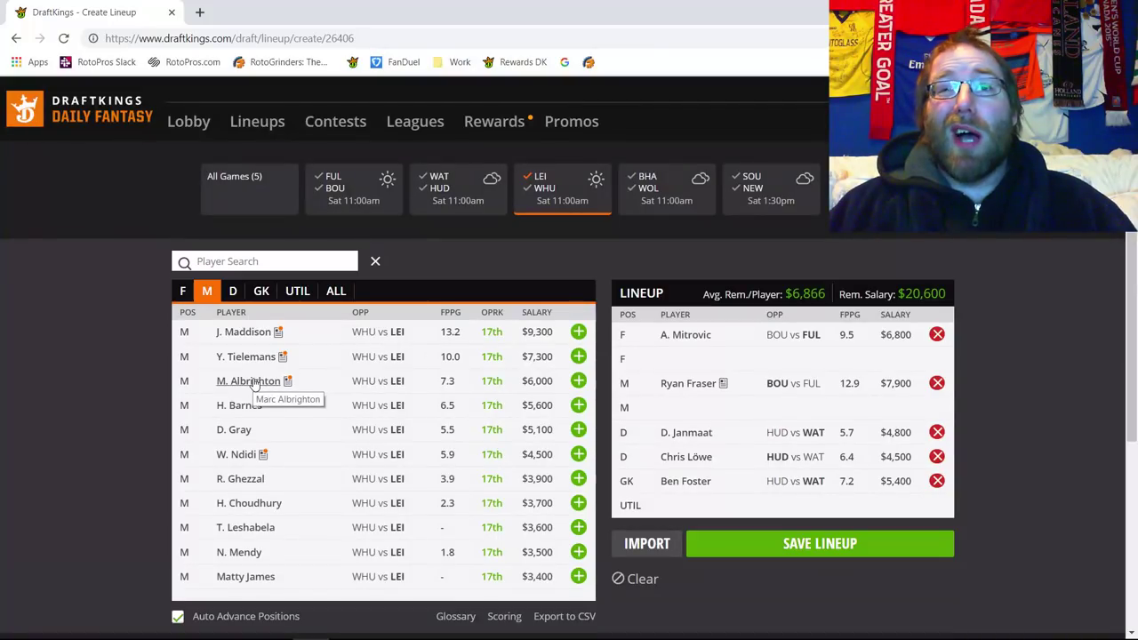
- Look over Leicester's forwards and review Jamie Vardy's 10-game log
click(182, 291)
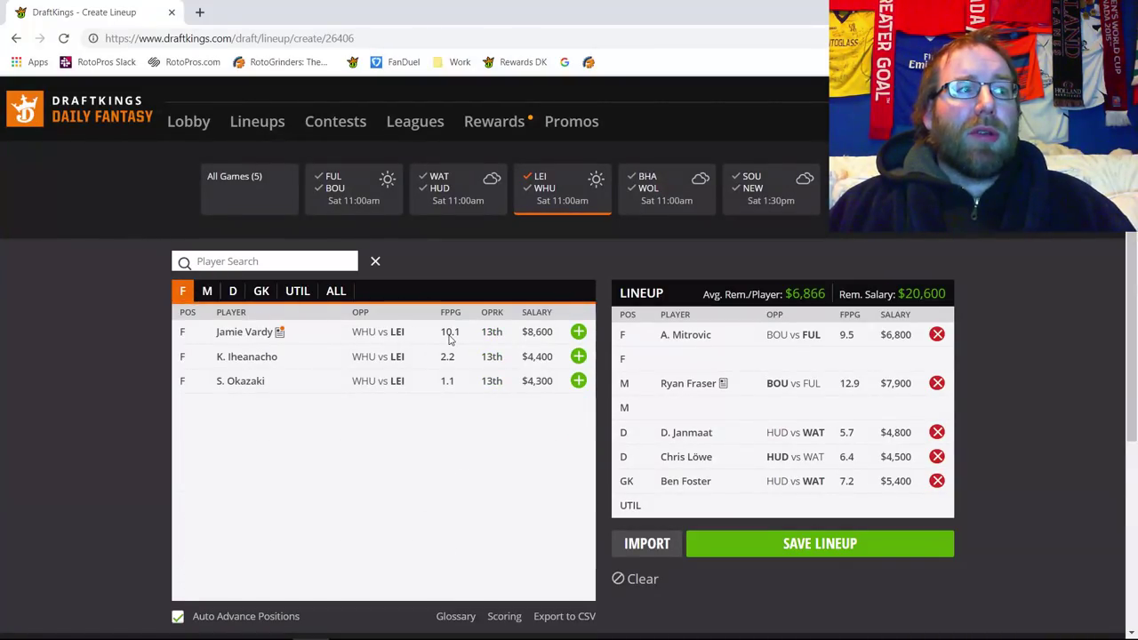
click(248, 333)
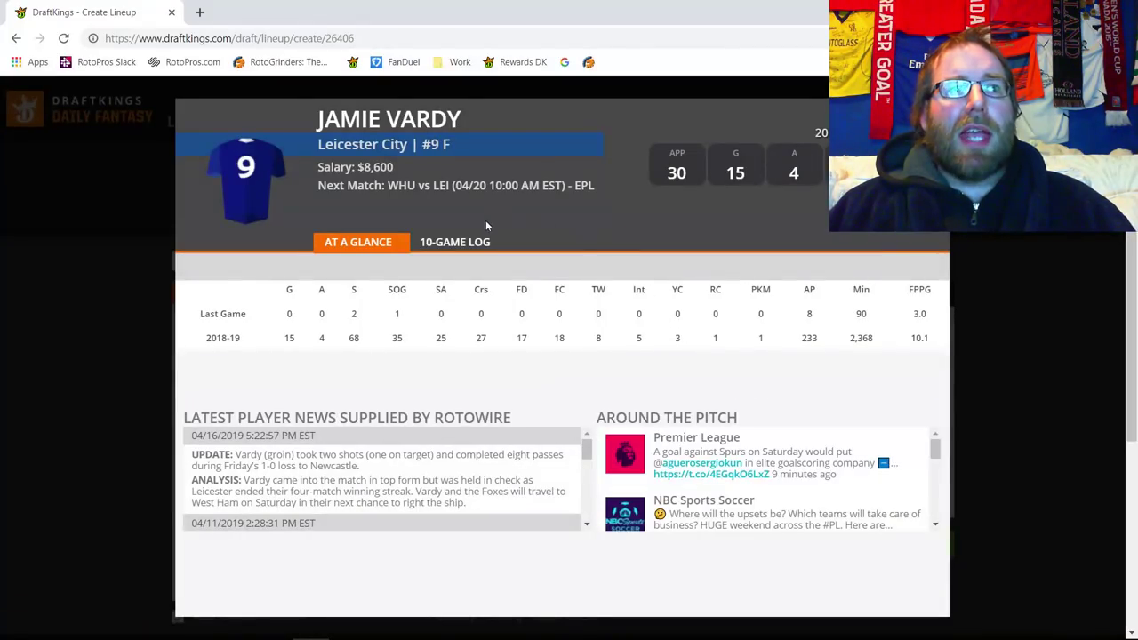
click(470, 244)
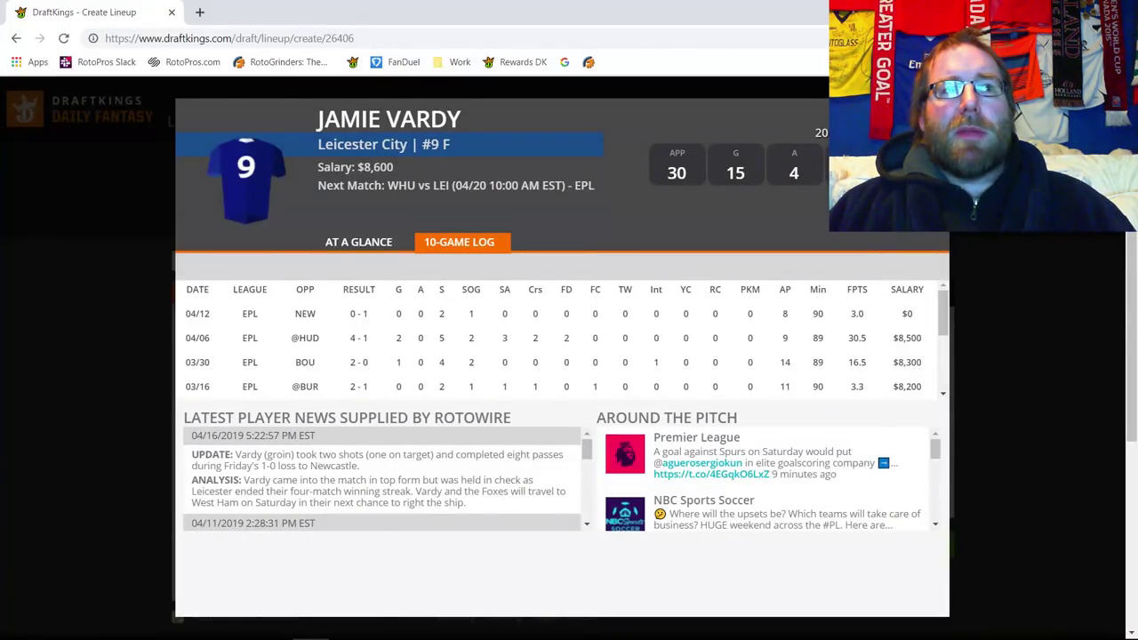
key(Escape)
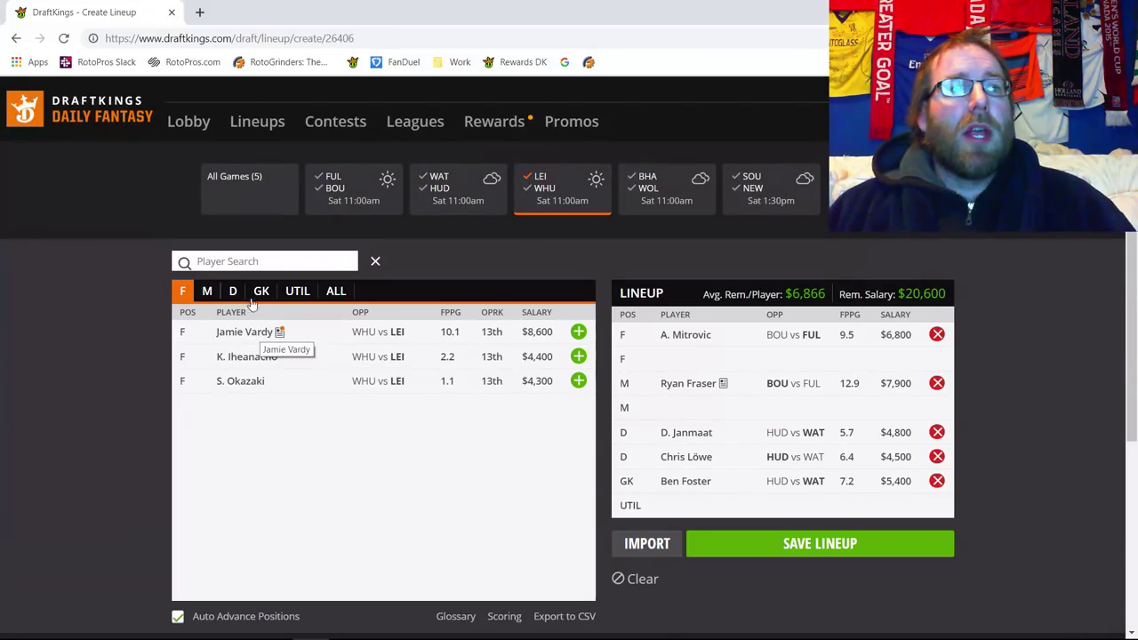
- Filter the player pool to West Ham only and review goalkeeper Lukasz Fabianski's 10-game log
click(543, 189)
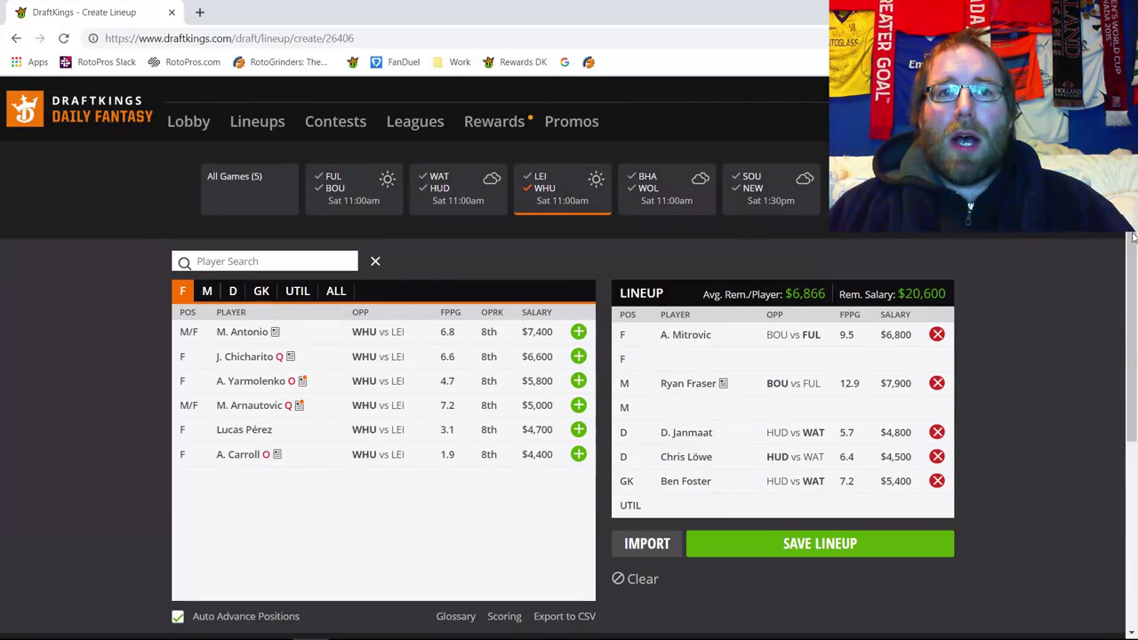
click(261, 291)
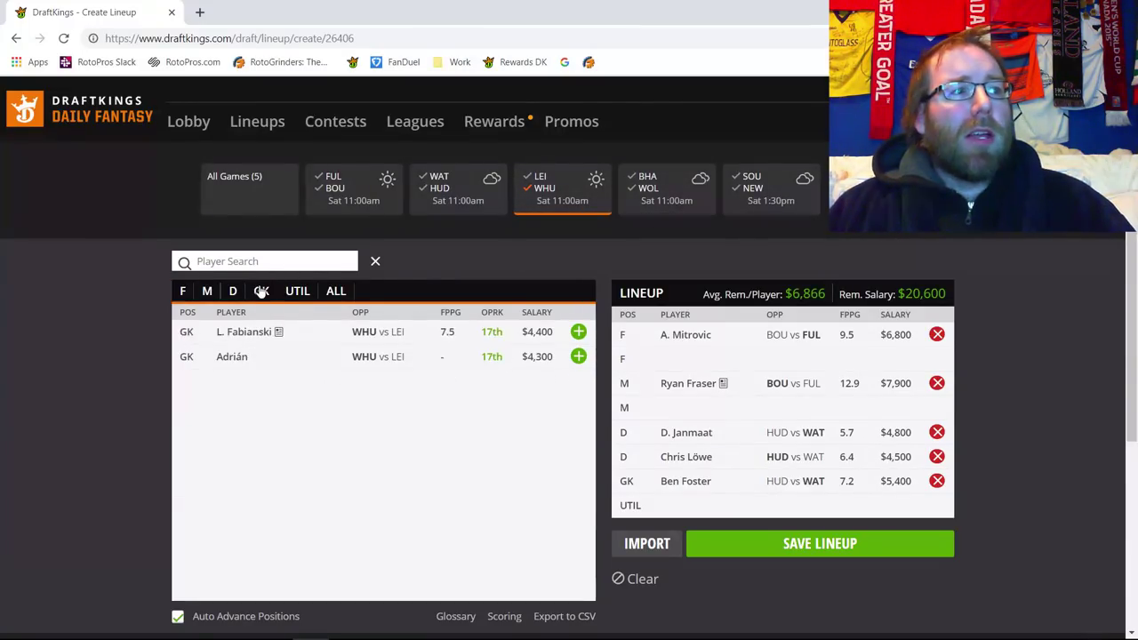
click(242, 331)
click(455, 242)
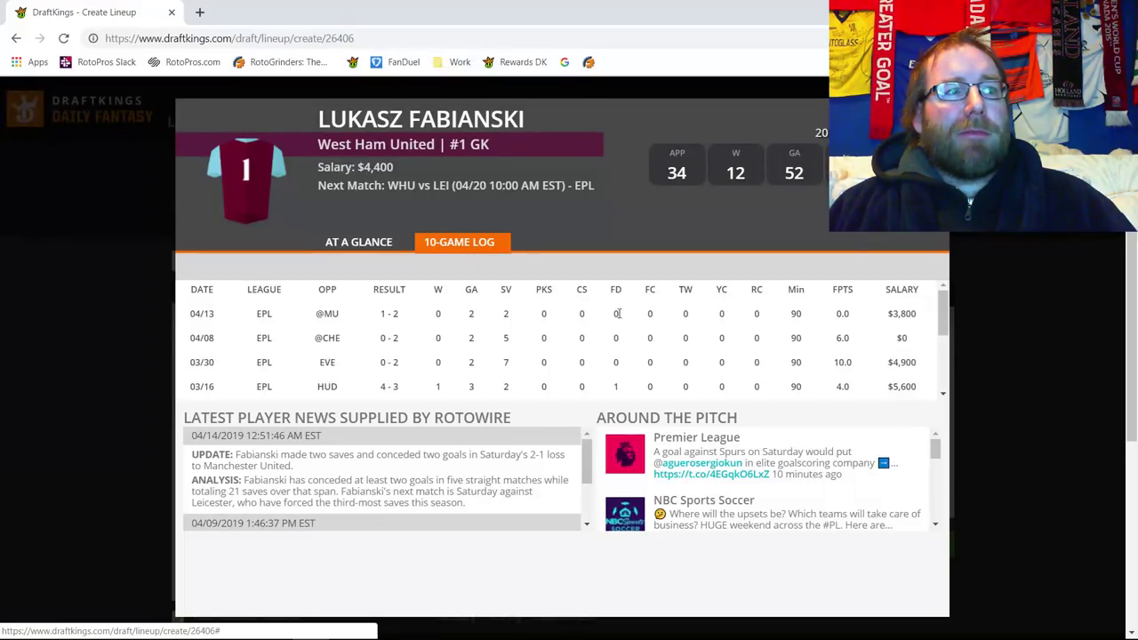
scroll(603, 320, down, 2)
scroll(604, 320, up, 2)
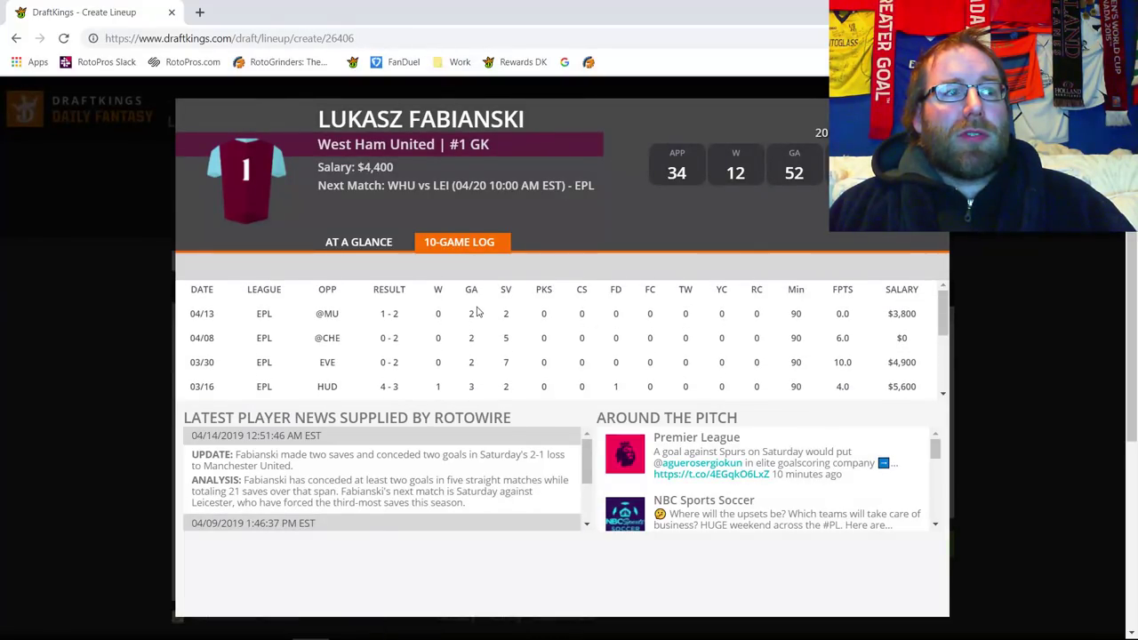
scroll(471, 347, down, 2)
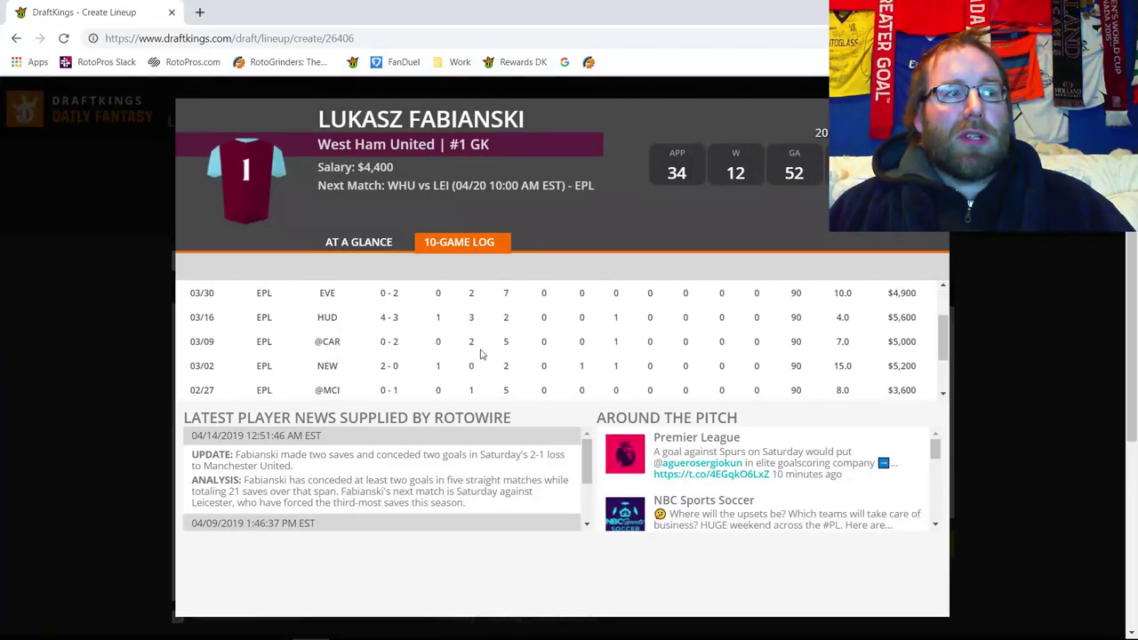
scroll(473, 335, up, 2)
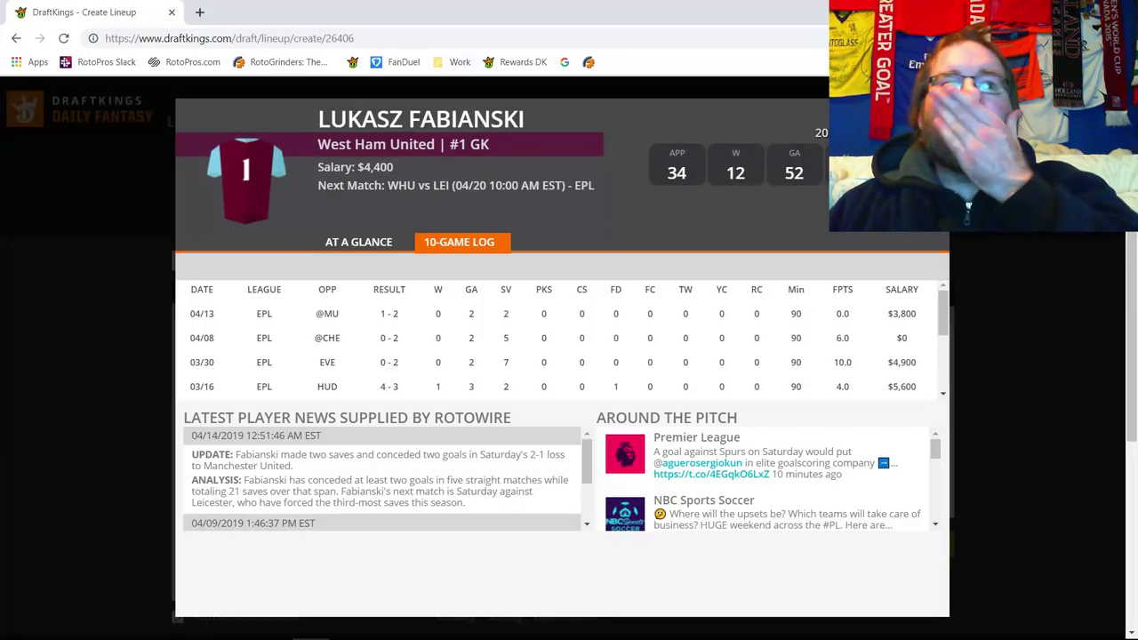
key(Escape)
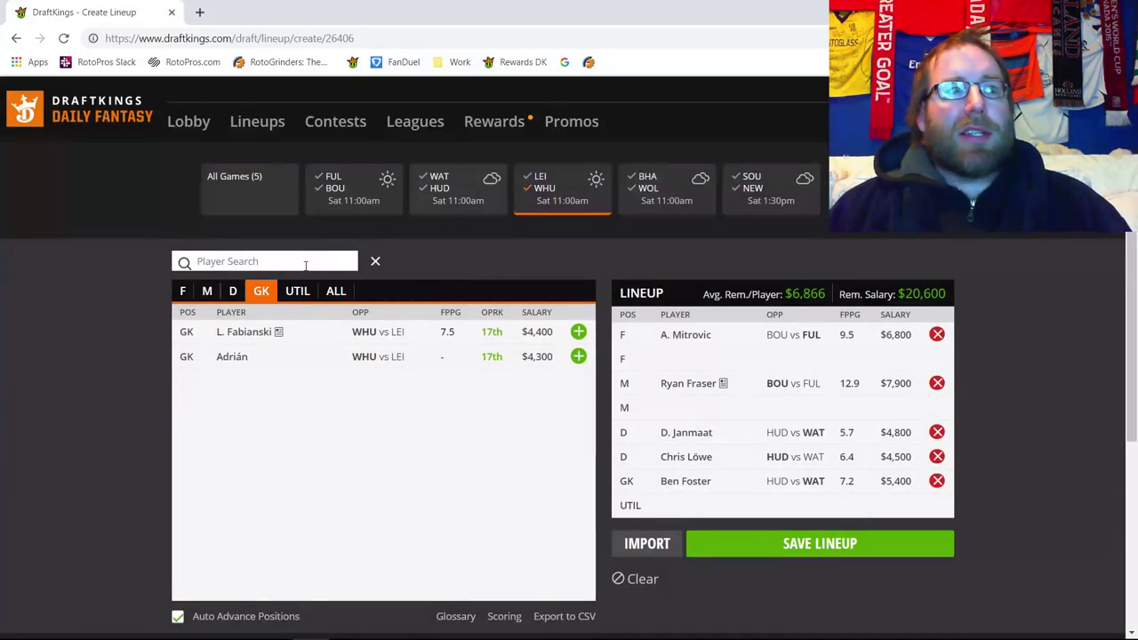
- Look over West Ham's defenders and open Ryan Fredericks's 10-game log
click(232, 291)
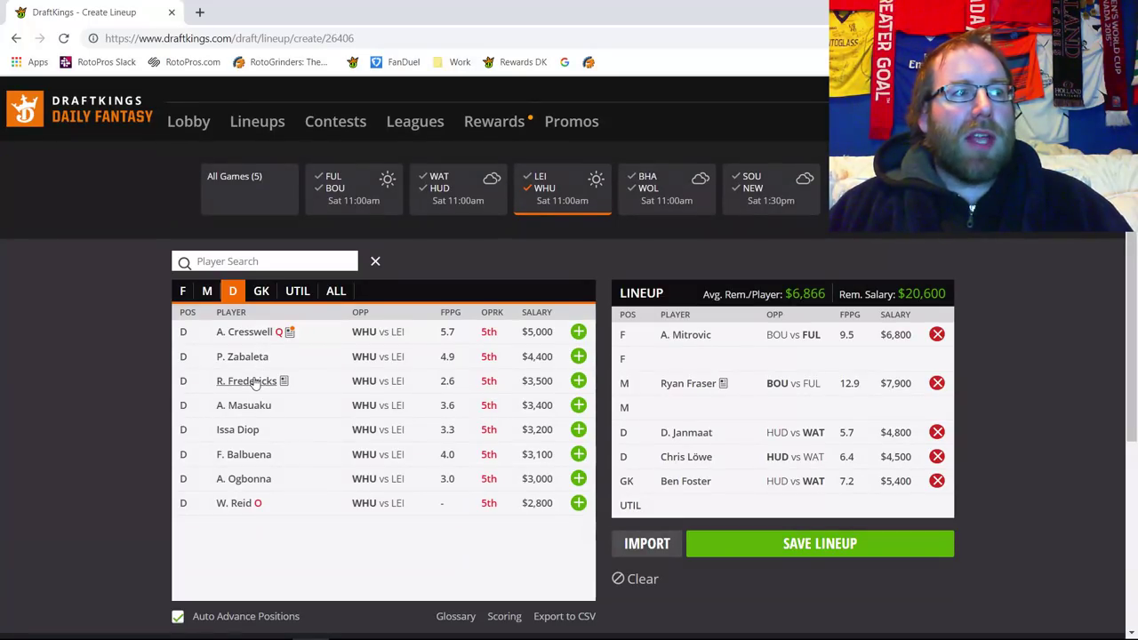
click(578, 357)
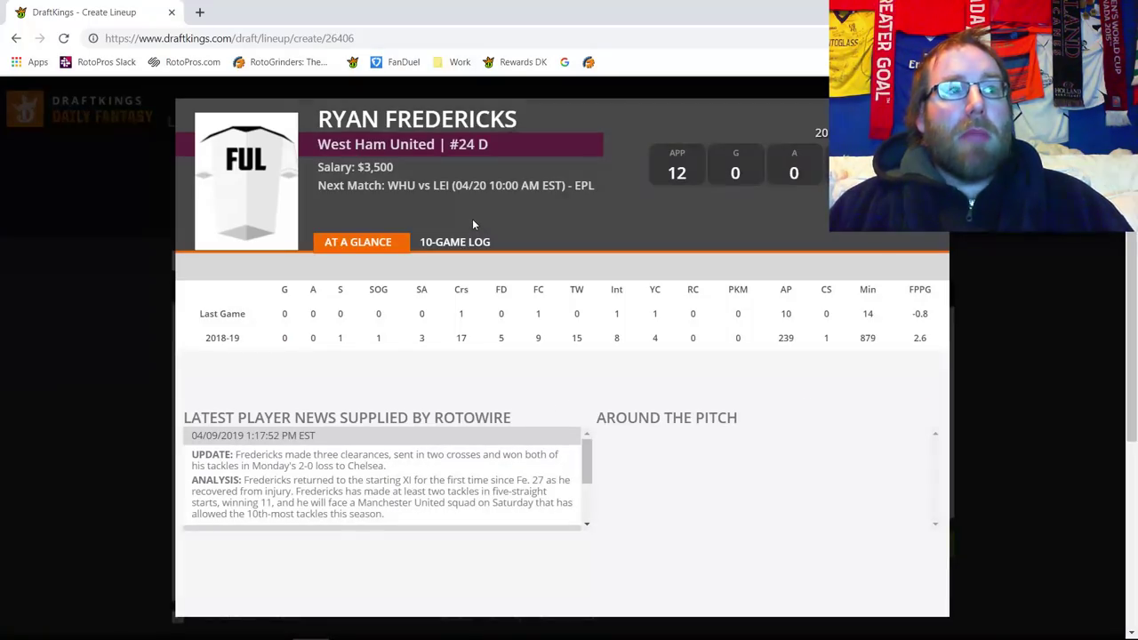
click(460, 242)
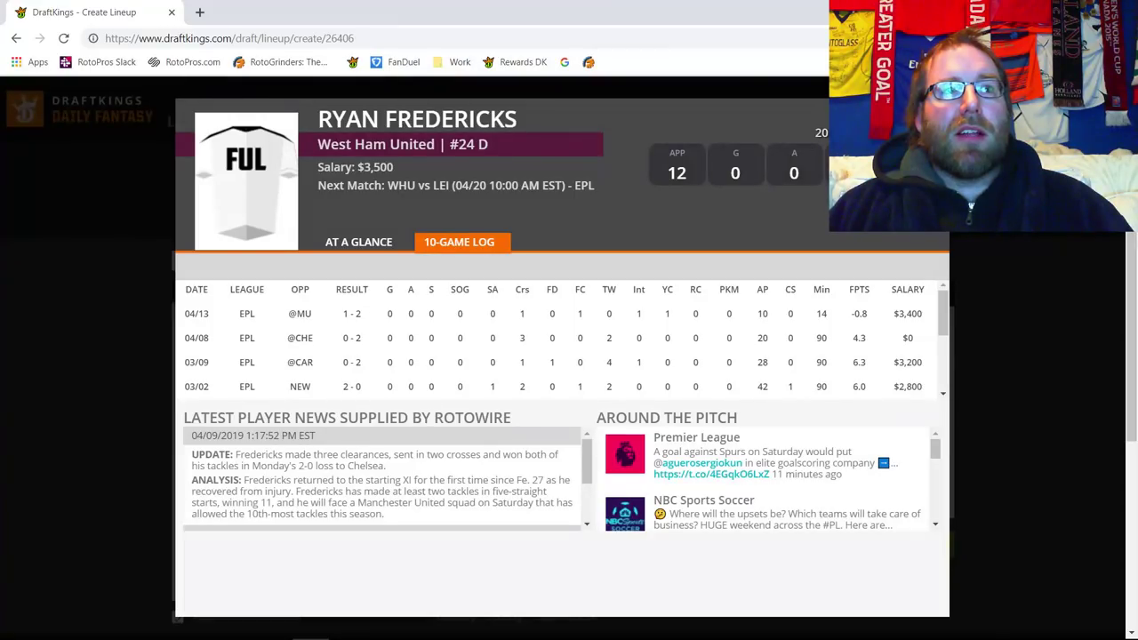
- Review West Ham defender Arthur Masuaku's fantasy points in his 10-game log
key(Escape)
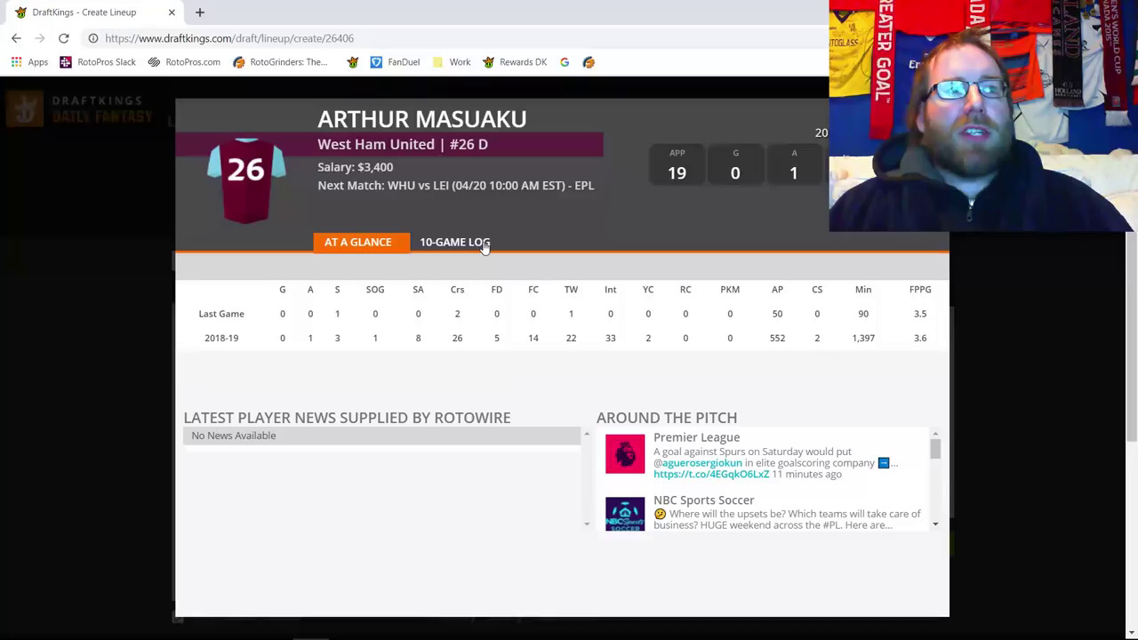
click(484, 248)
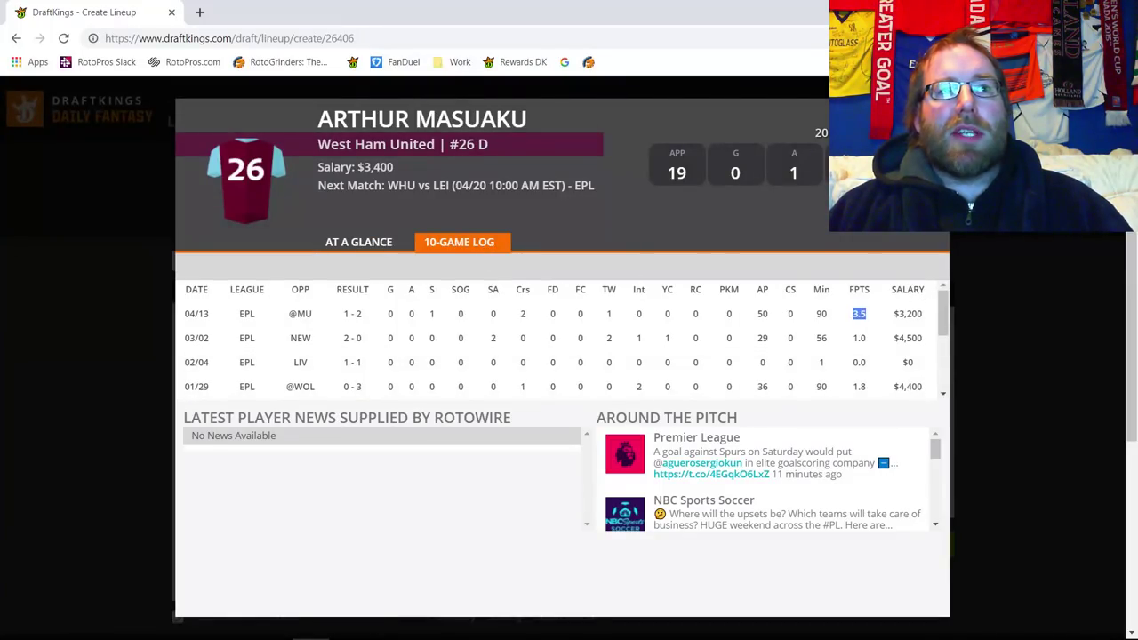
key(Escape)
- Look over West Ham's midfielders and examine Robert Snodgrass's fantasy points across his whole 10-game log
click(206, 291)
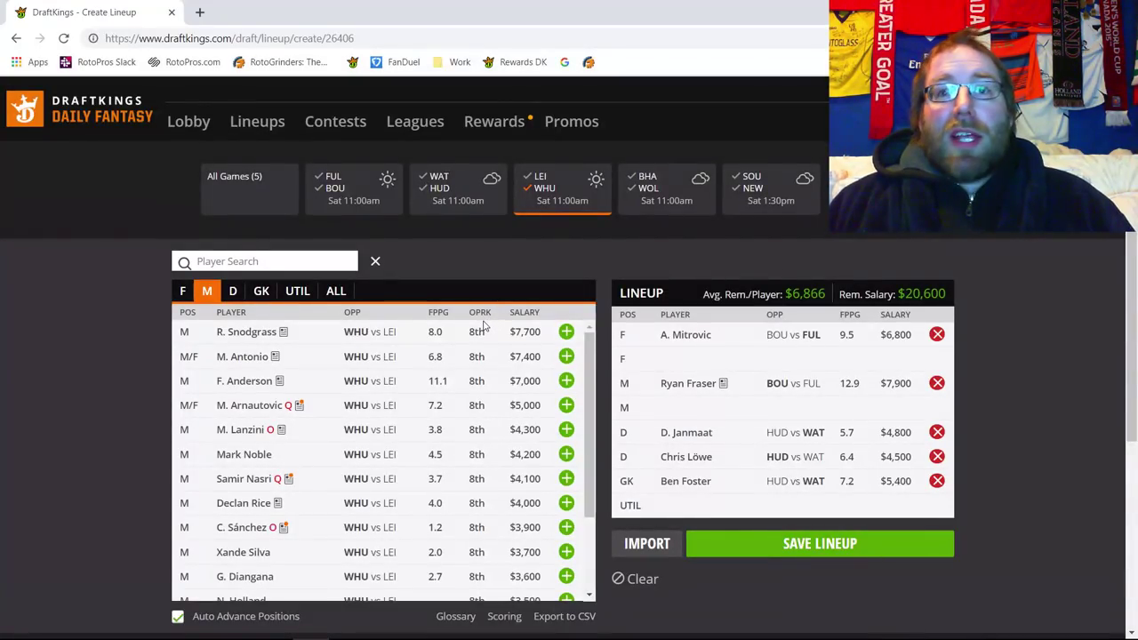
click(248, 331)
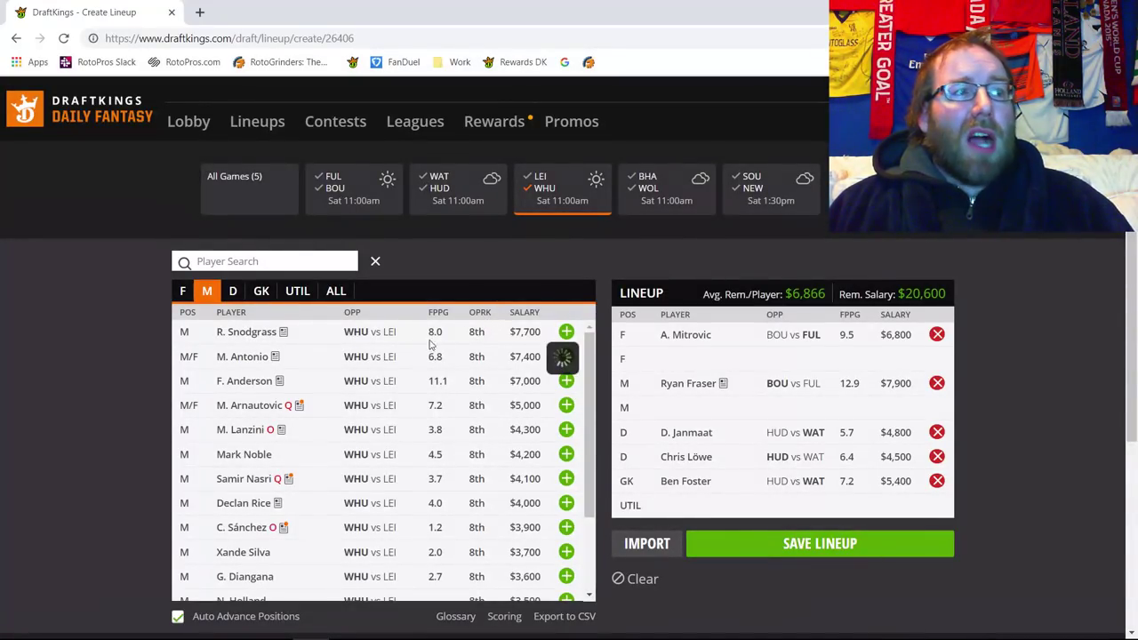
click(464, 241)
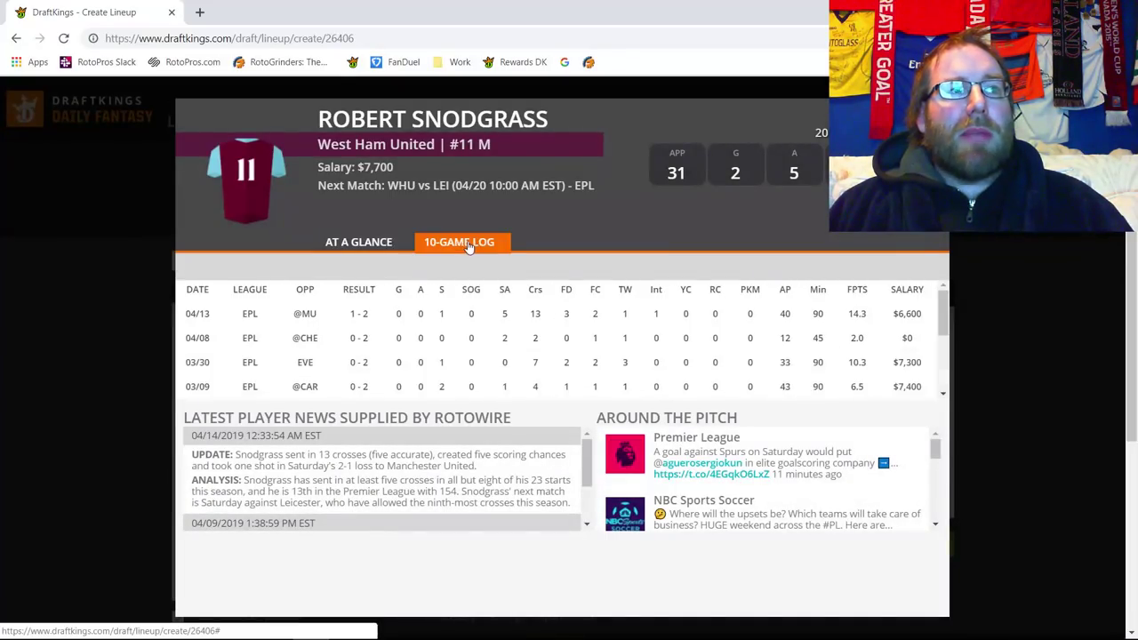
double_click(859, 313)
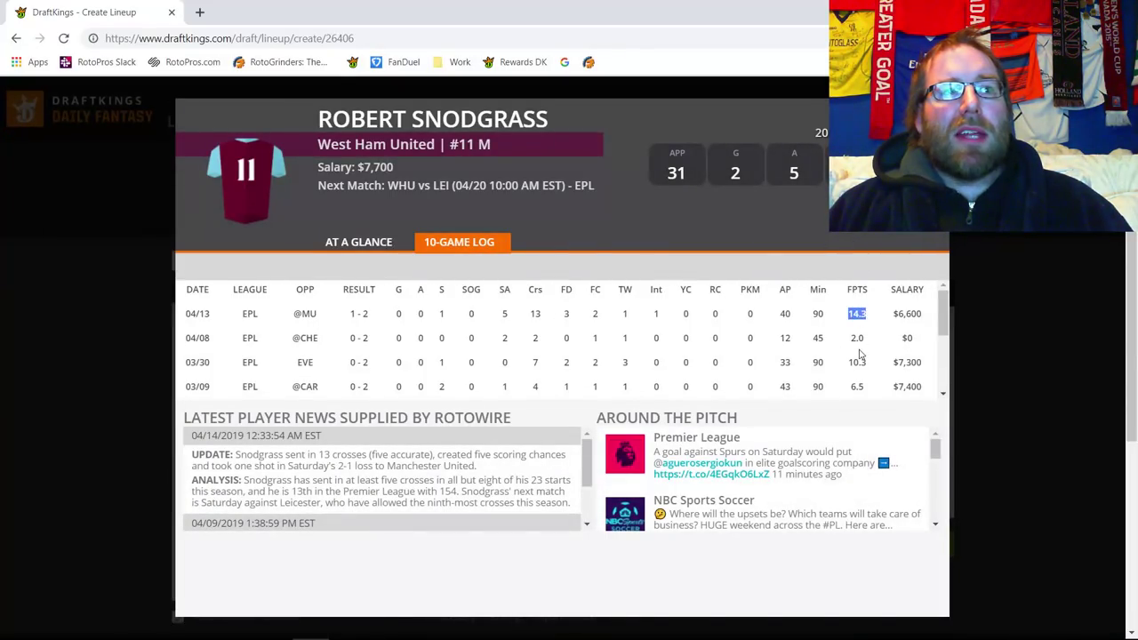
double_click(858, 345)
double_click(857, 386)
scroll(858, 352, down, 1)
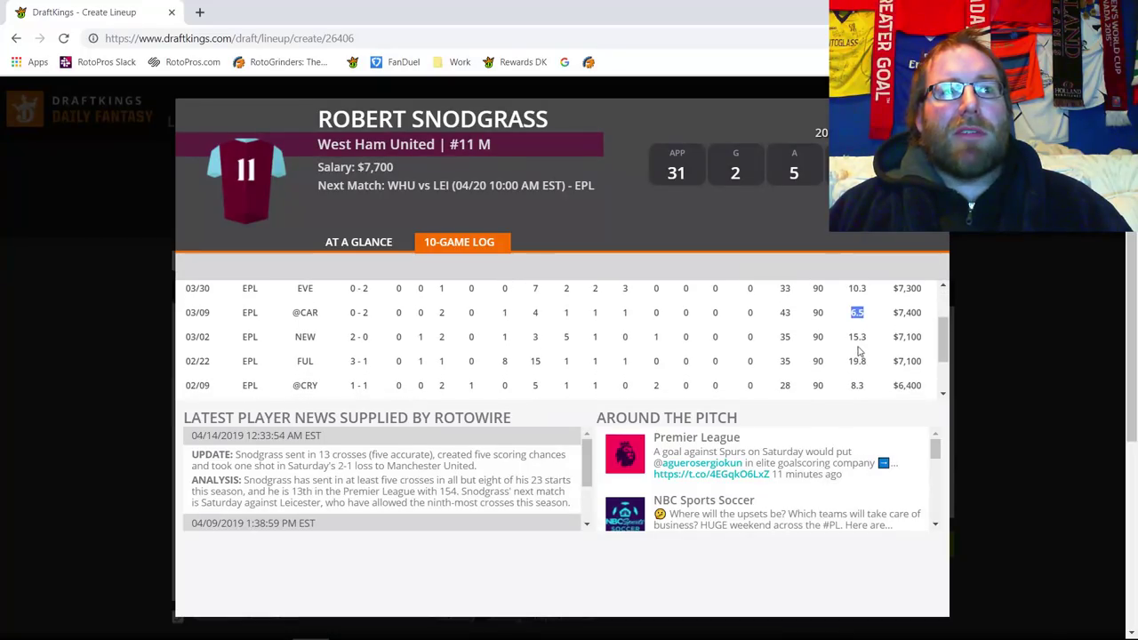
scroll(856, 352, down, 1)
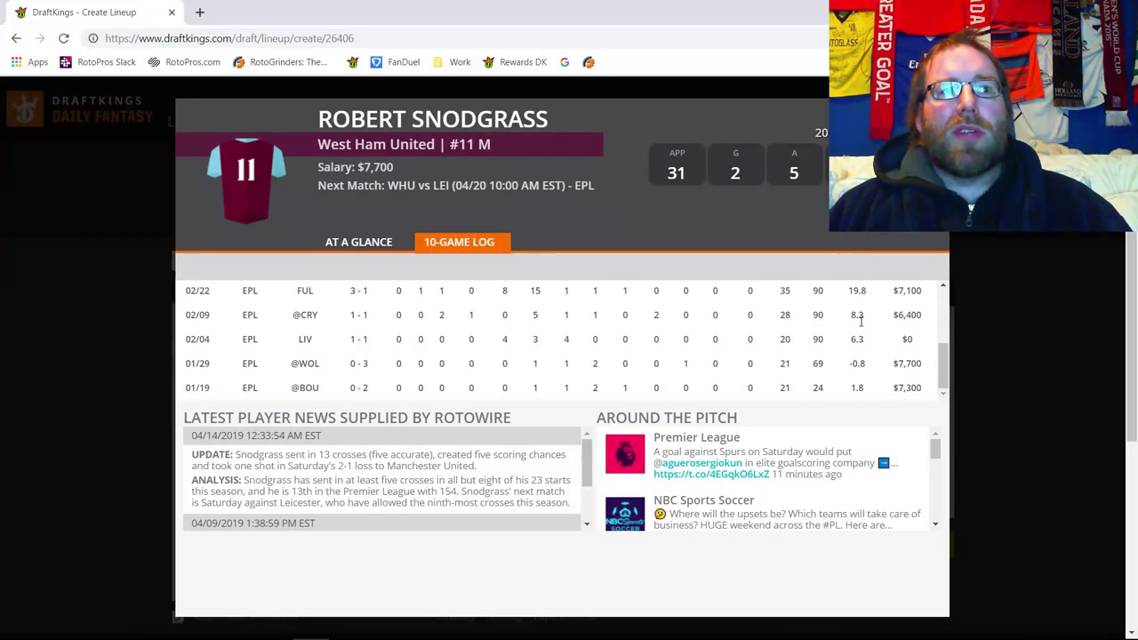
scroll(856, 352, up, 2)
key(Escape)
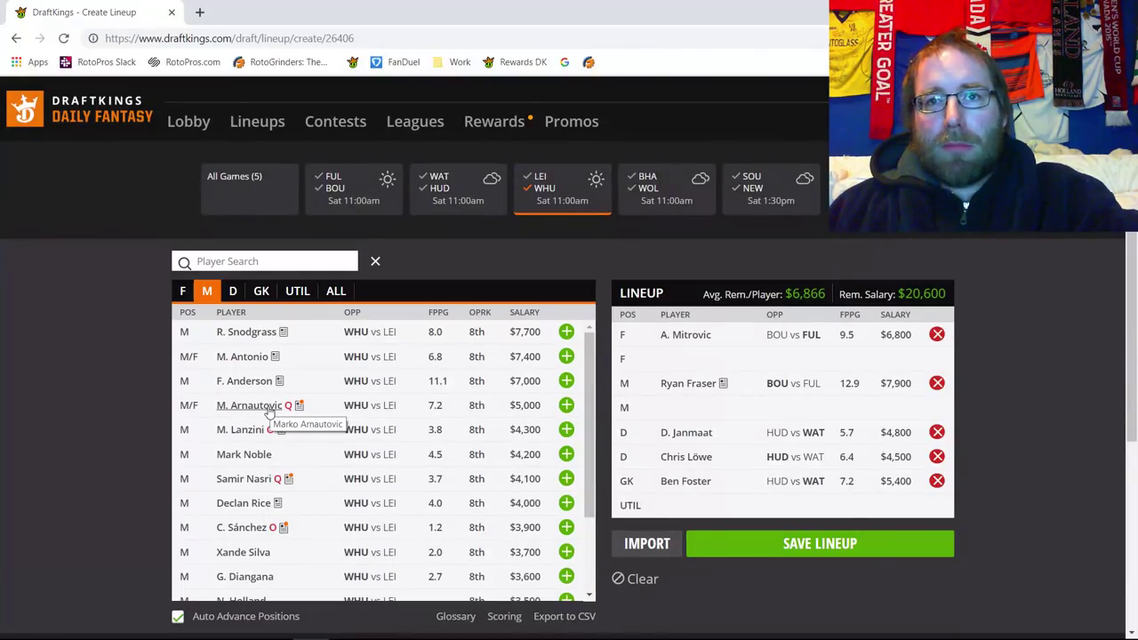
- Look over West Ham's forwards and review Javier Chicharito's 10-game log
click(184, 293)
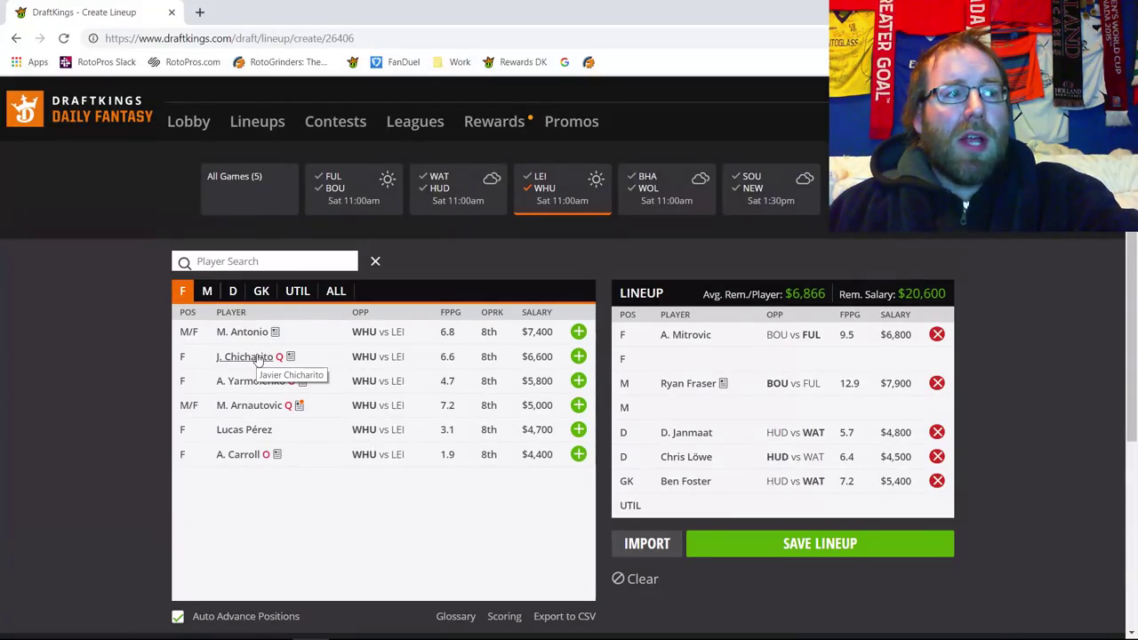
click(560, 357)
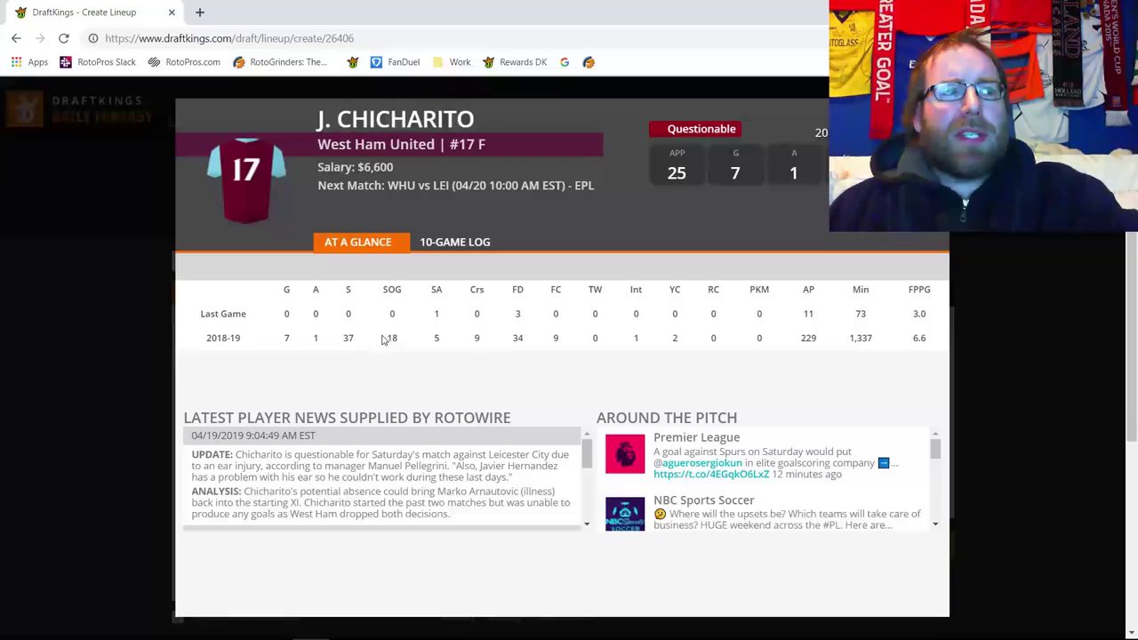
click(436, 246)
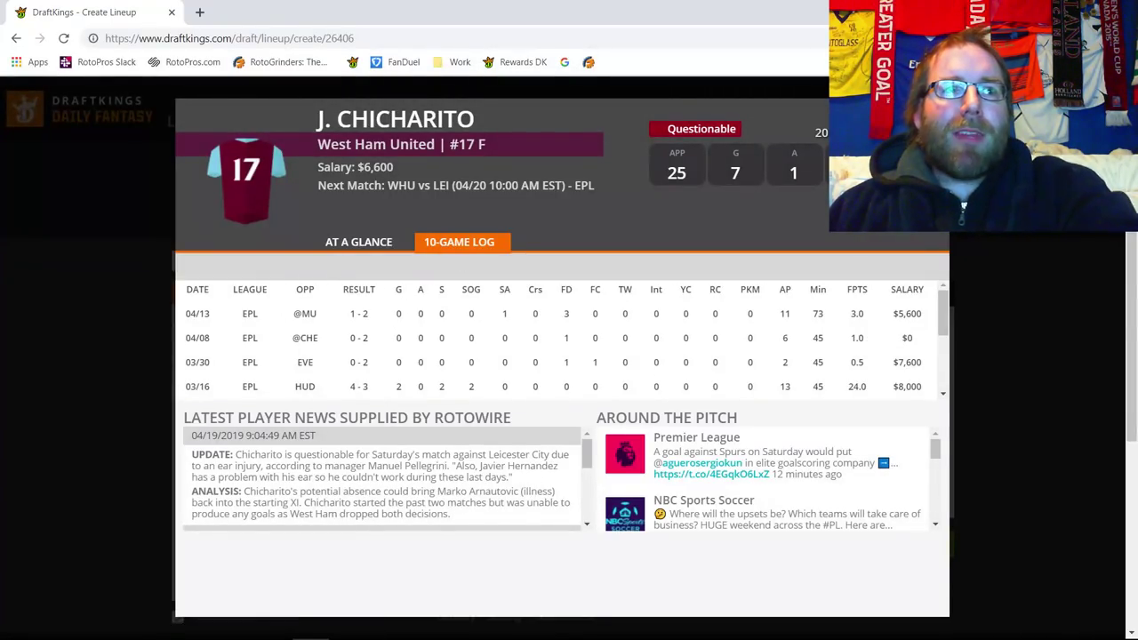
key(Escape)
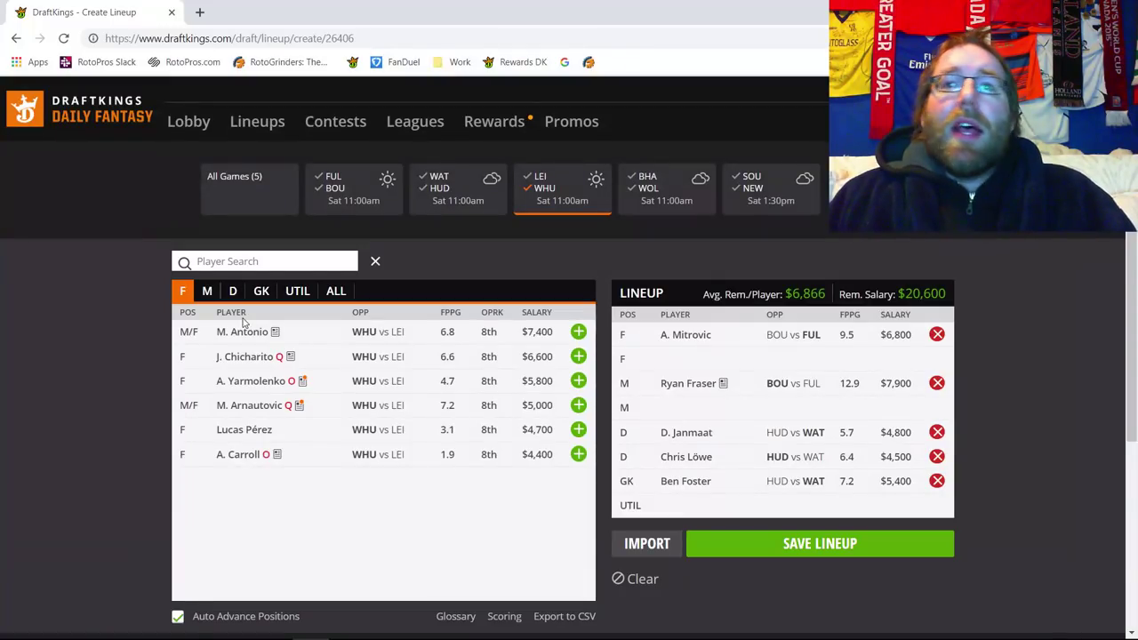
- Filter the player pool to Brighton only and review goalkeeper Mat Ryan's 10-game log
click(546, 188)
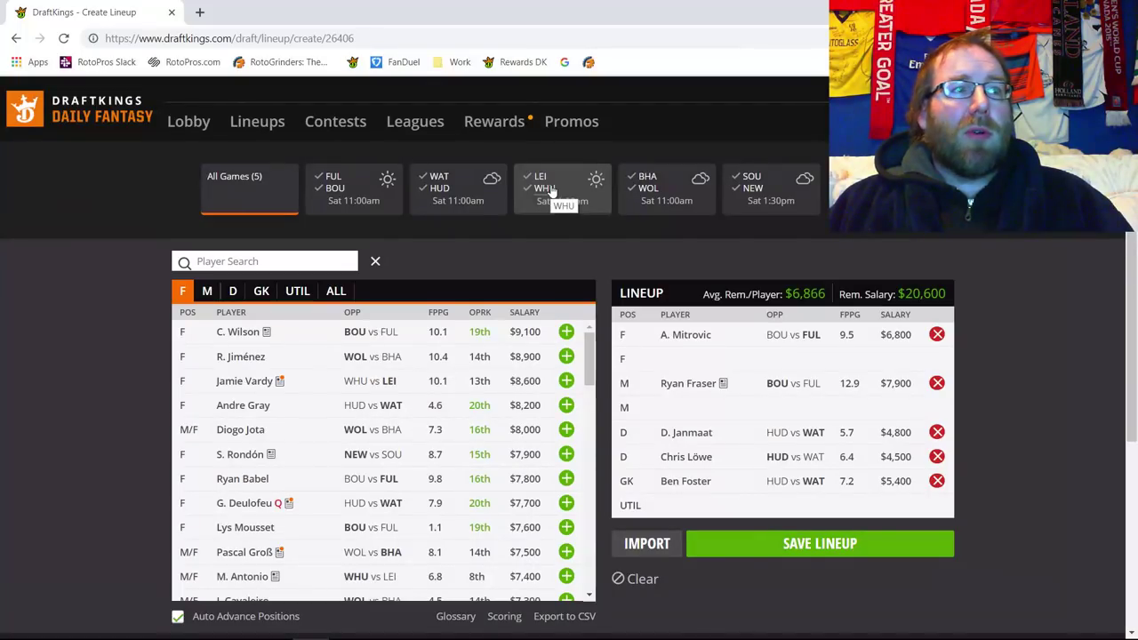
click(648, 189)
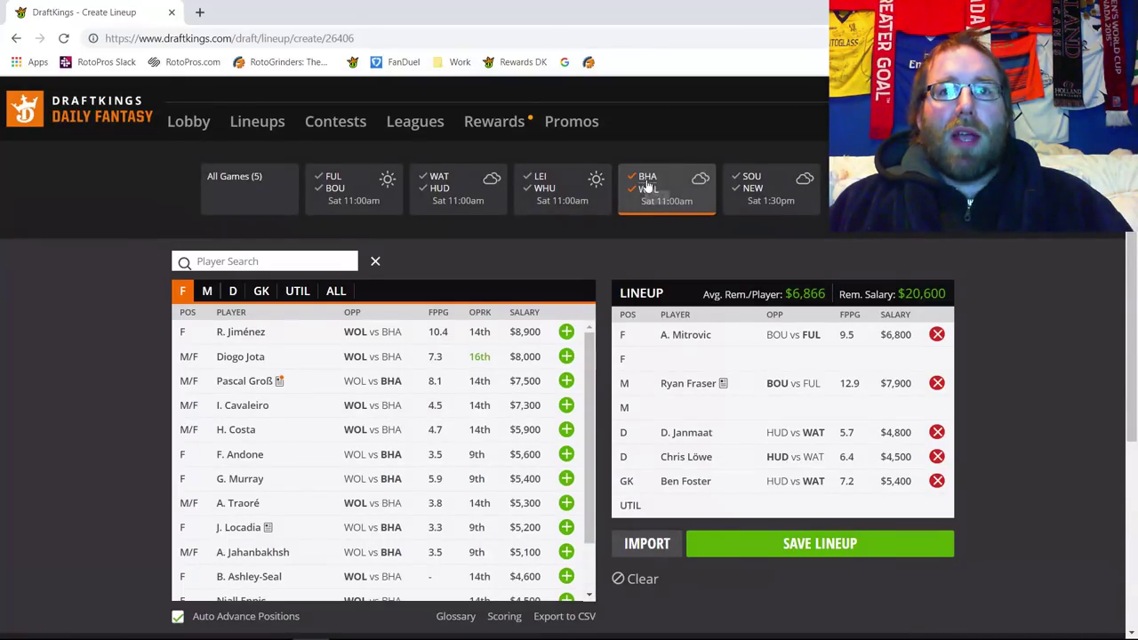
click(649, 194)
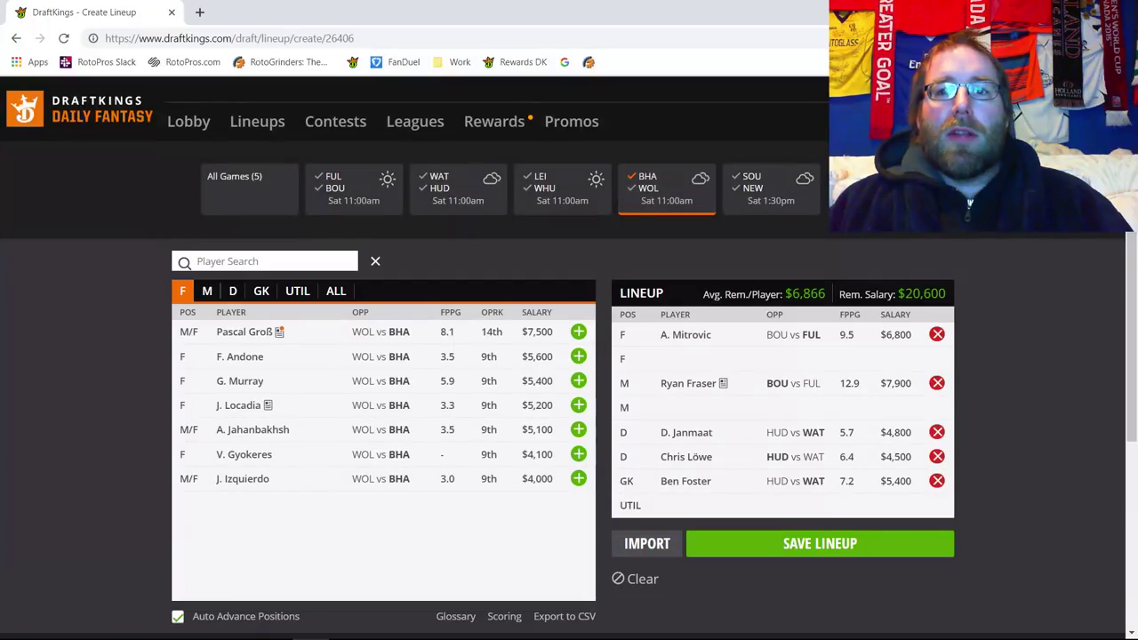
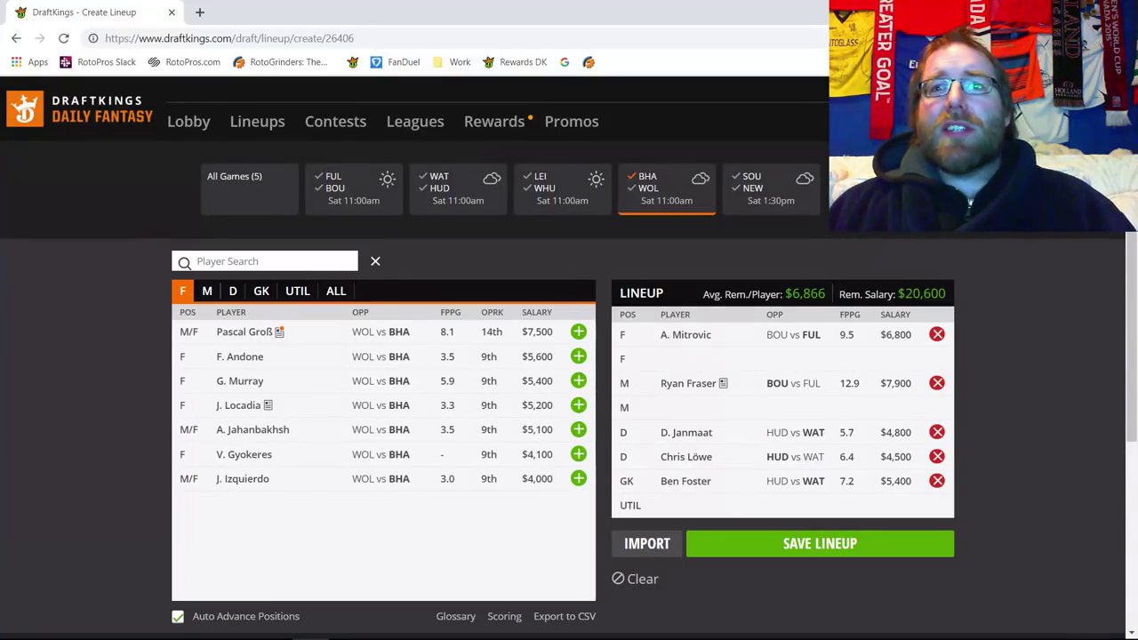
click(260, 291)
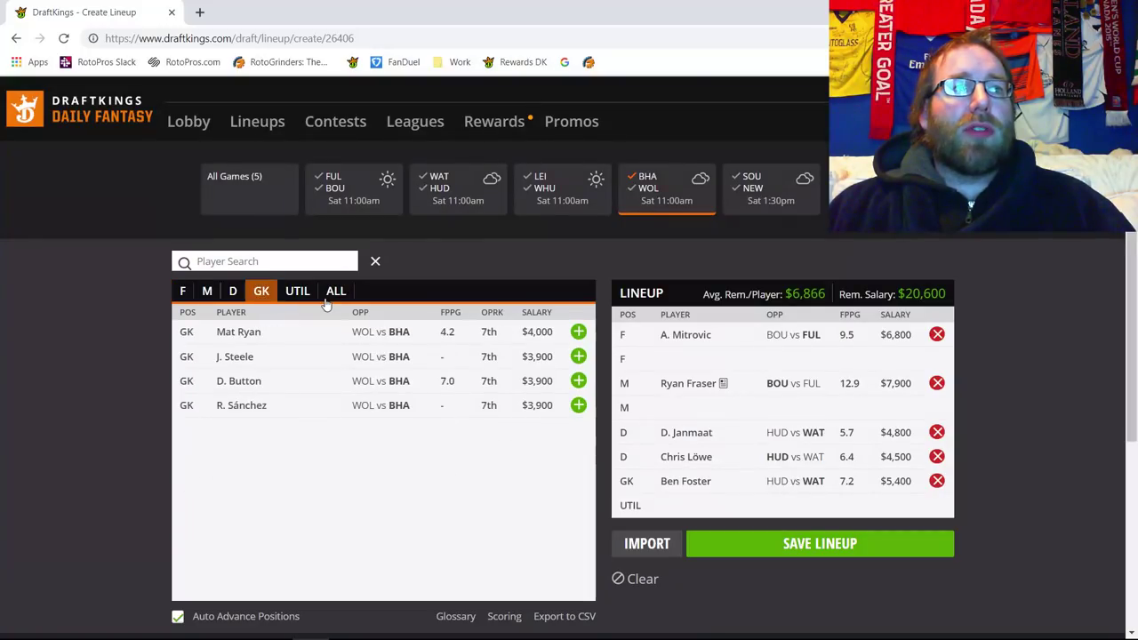
click(247, 335)
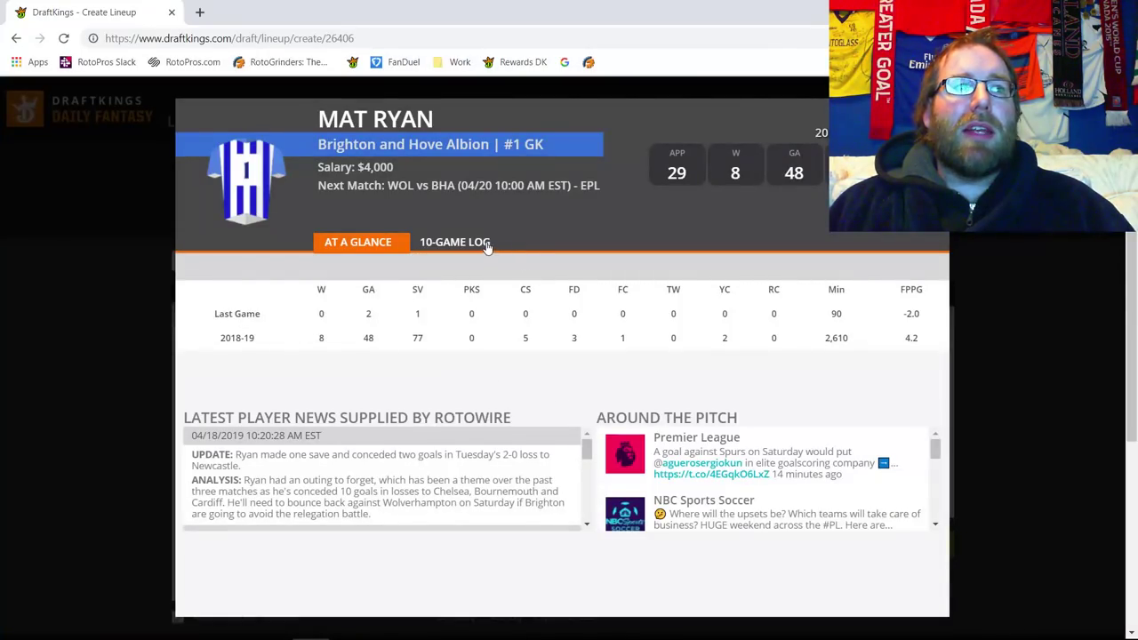
click(489, 247)
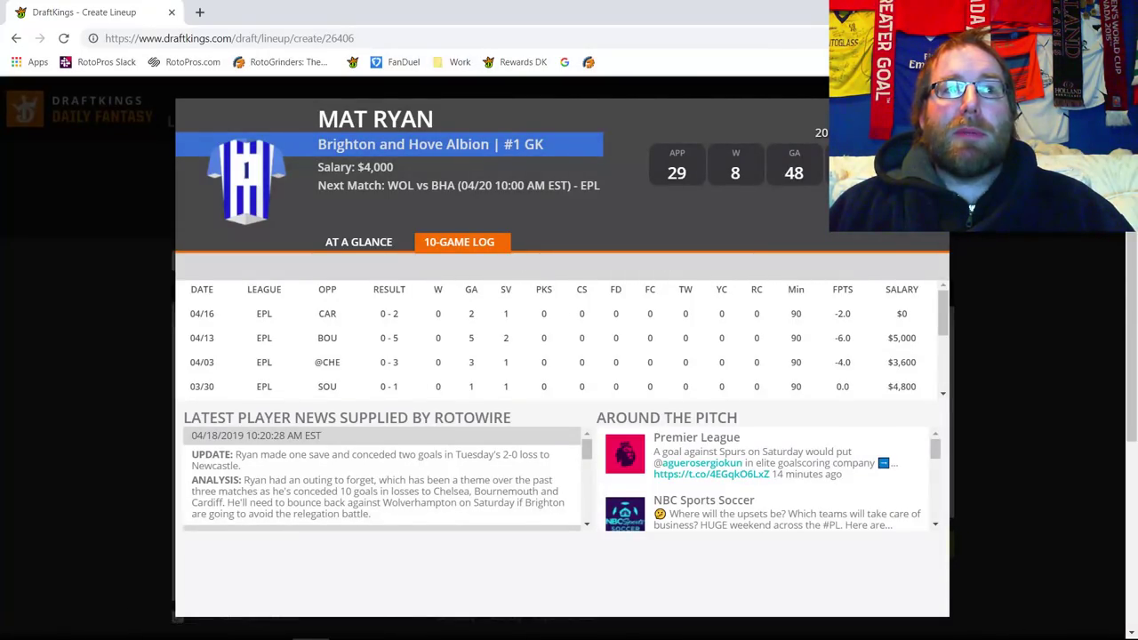
key(Escape)
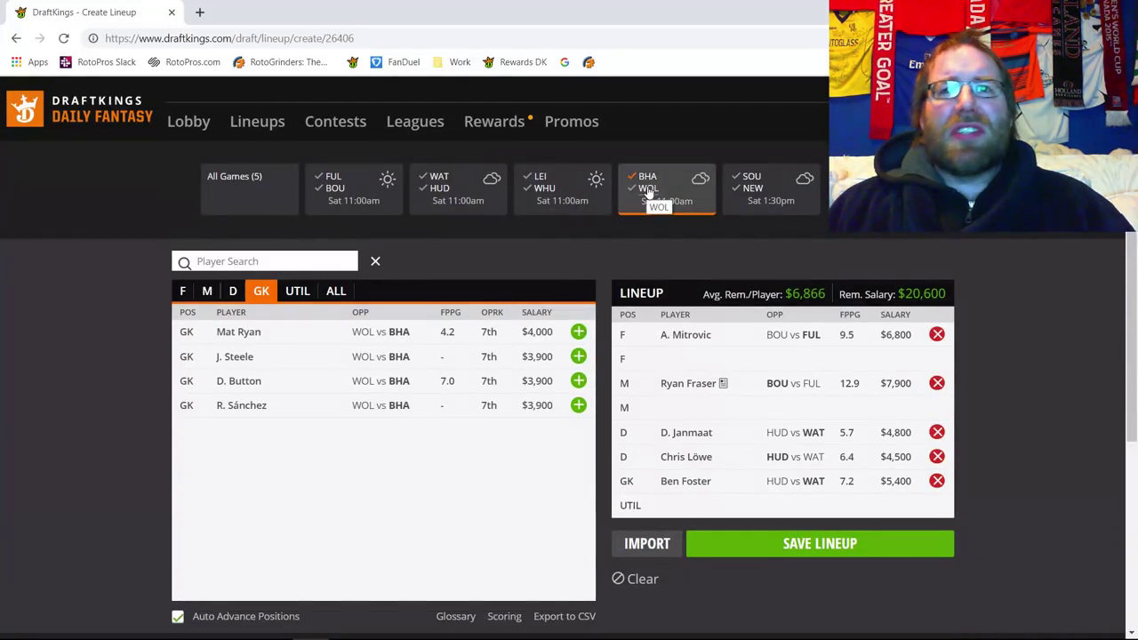
- Look over Brighton's defenders and examine midfielder Pascal Gross's minutes played in his 10-game log
click(236, 291)
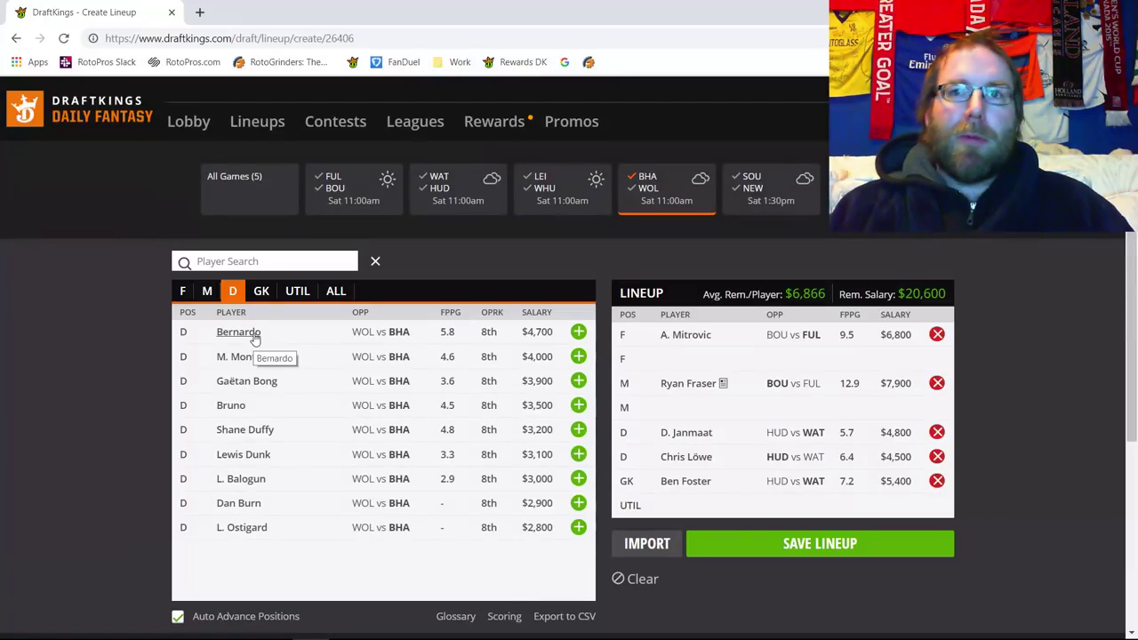
click(206, 291)
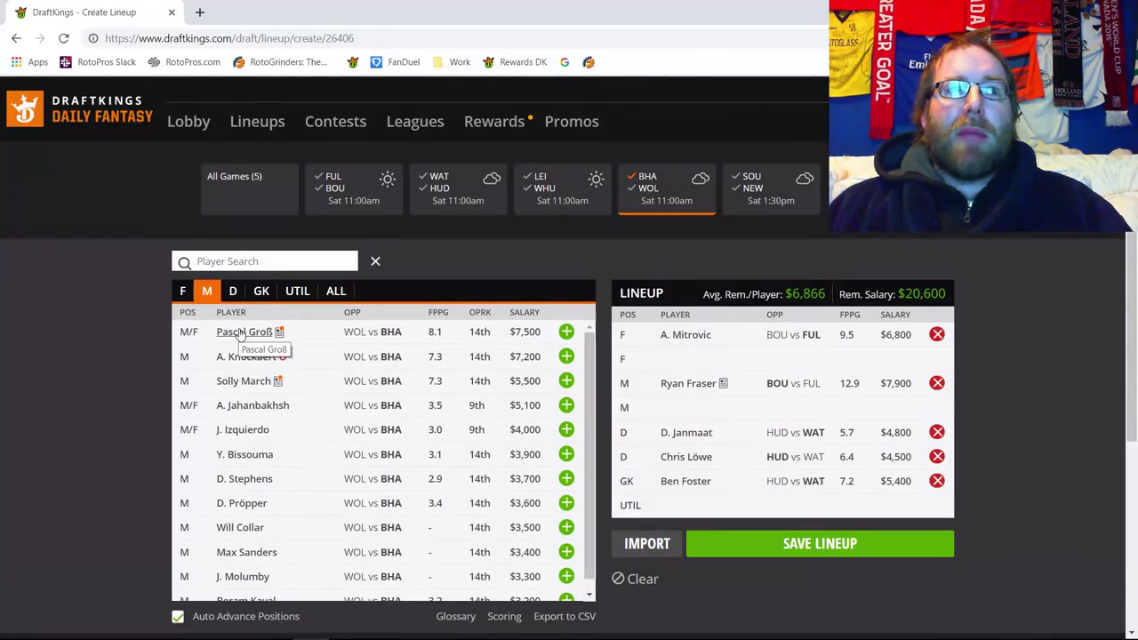
click(239, 332)
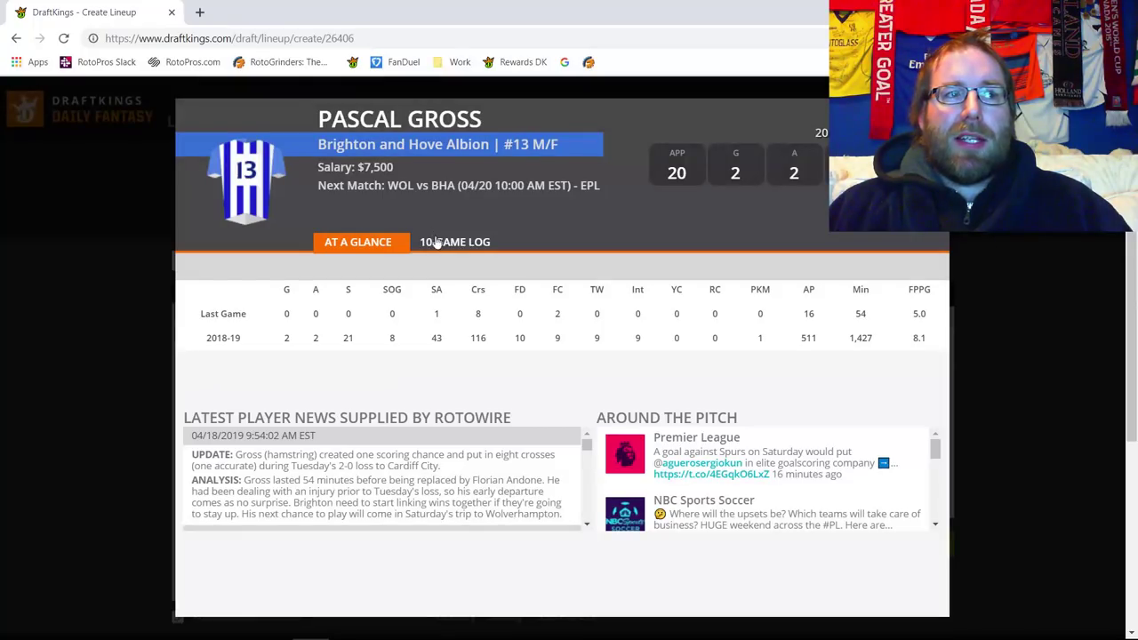
click(434, 243)
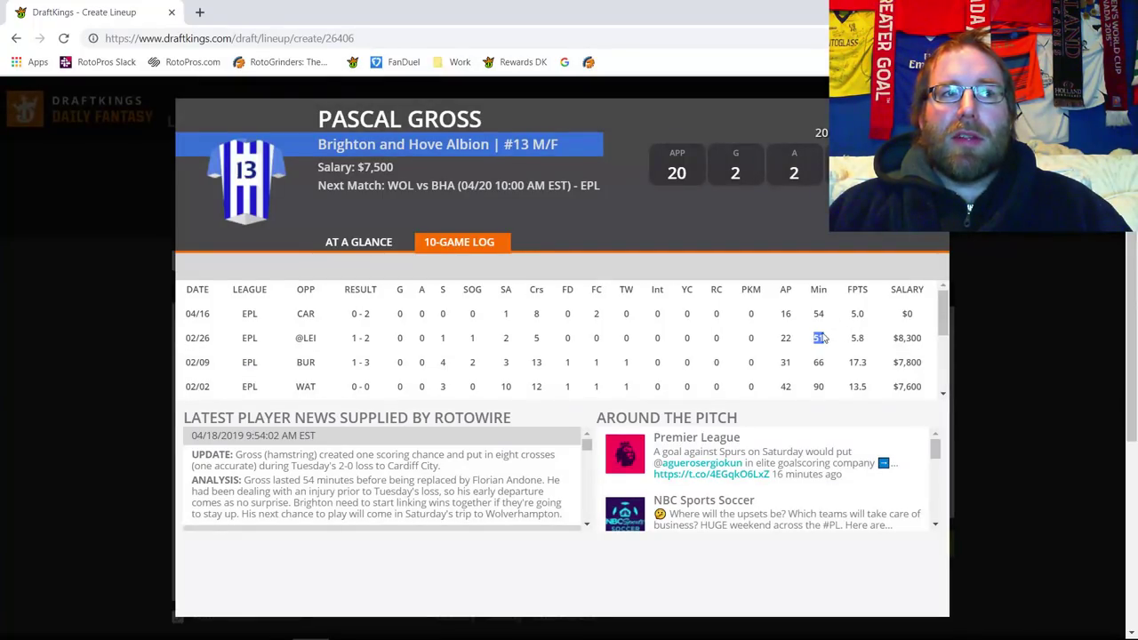
double_click(818, 362)
key(Escape)
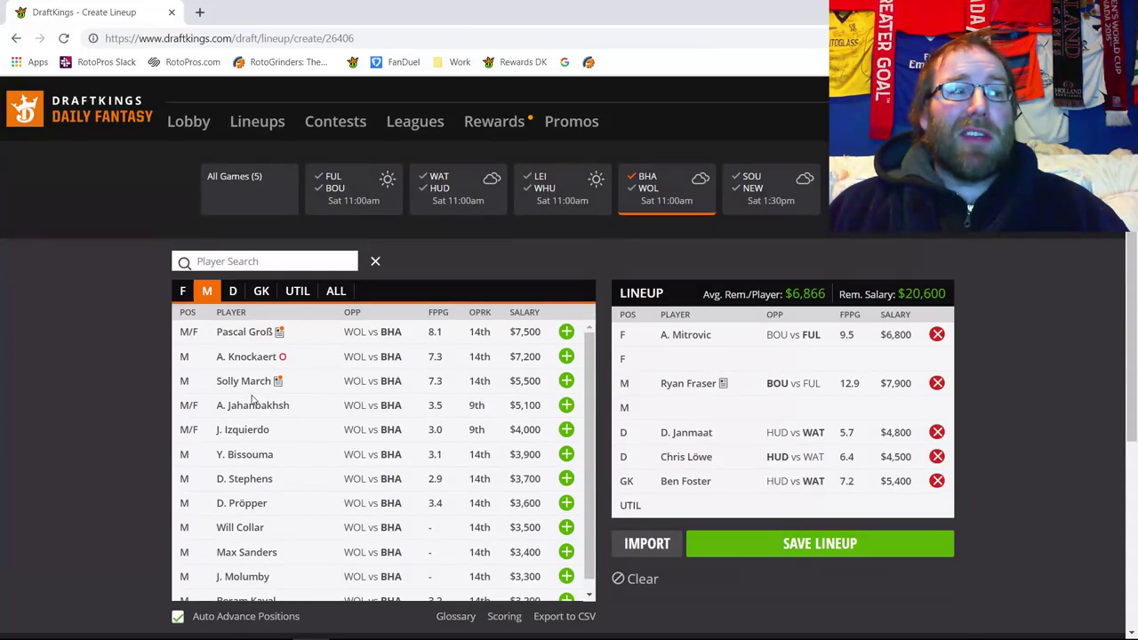
- Try Solly March in the open midfield slot, remove him again, and look over Brighton's forwards
click(566, 381)
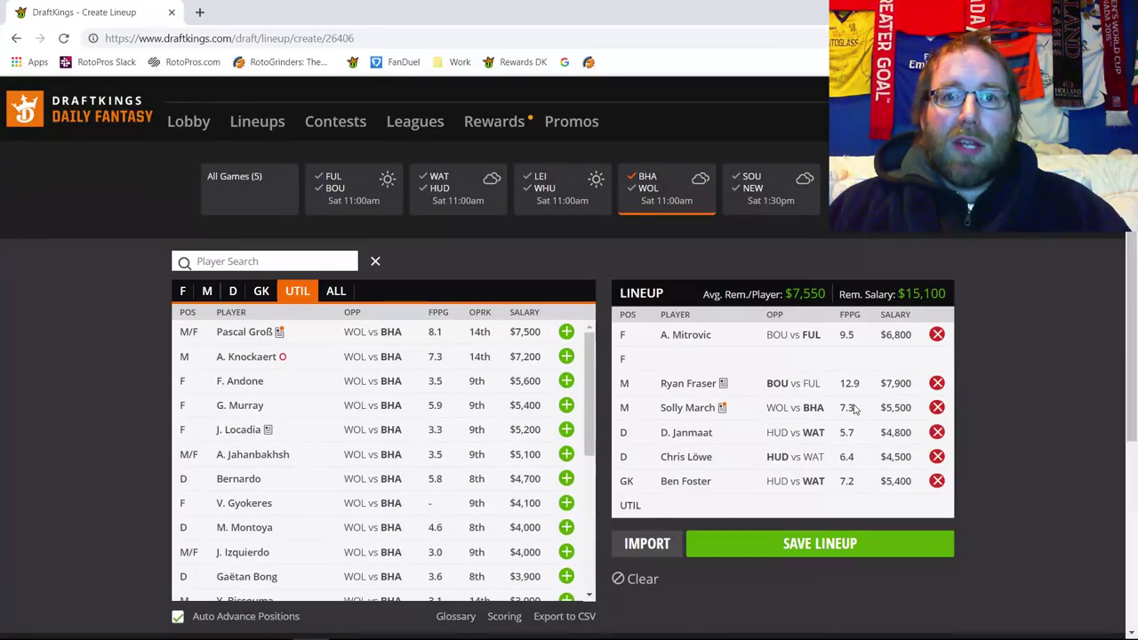
click(937, 408)
click(180, 292)
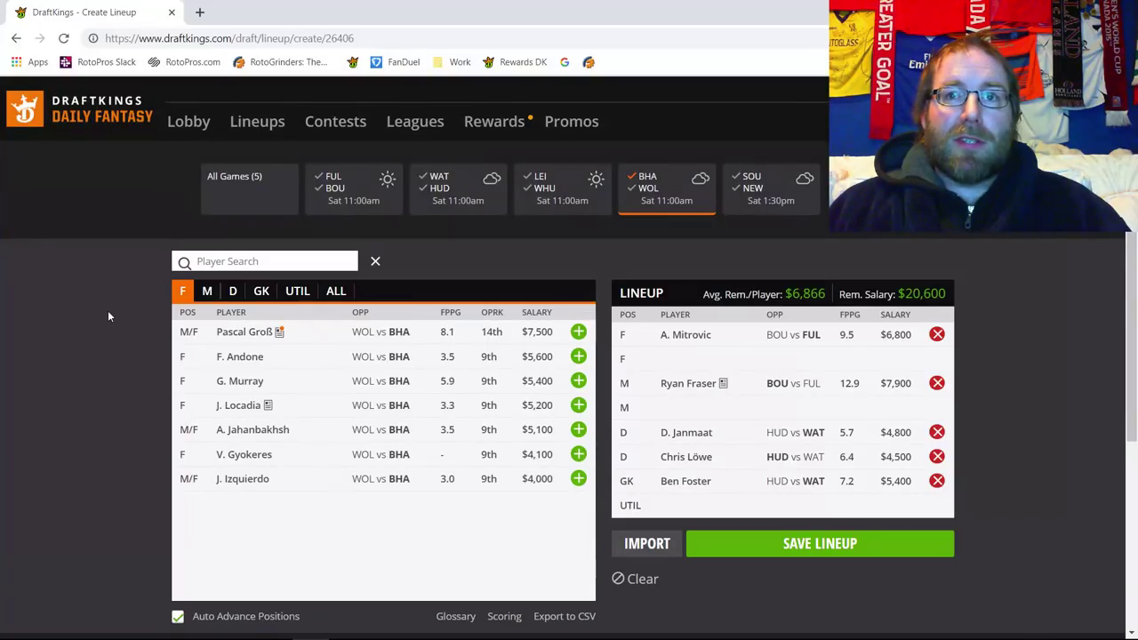
- Filter the player pool to Wolves only, look over the goalkeepers, and review defender Jonny's 10-game log
click(648, 187)
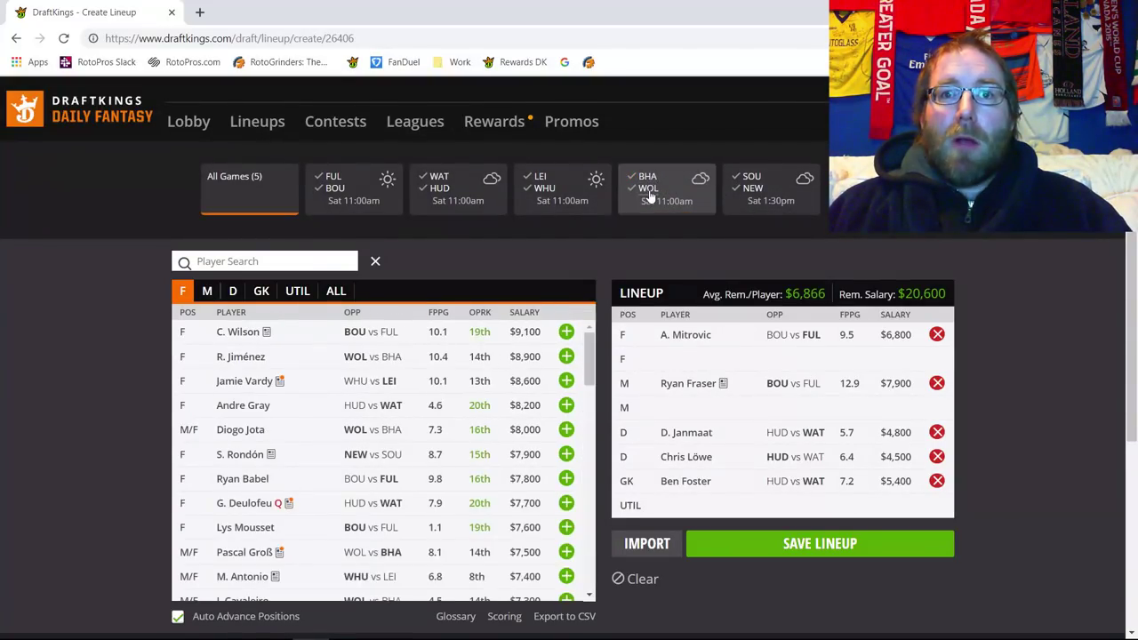
click(260, 292)
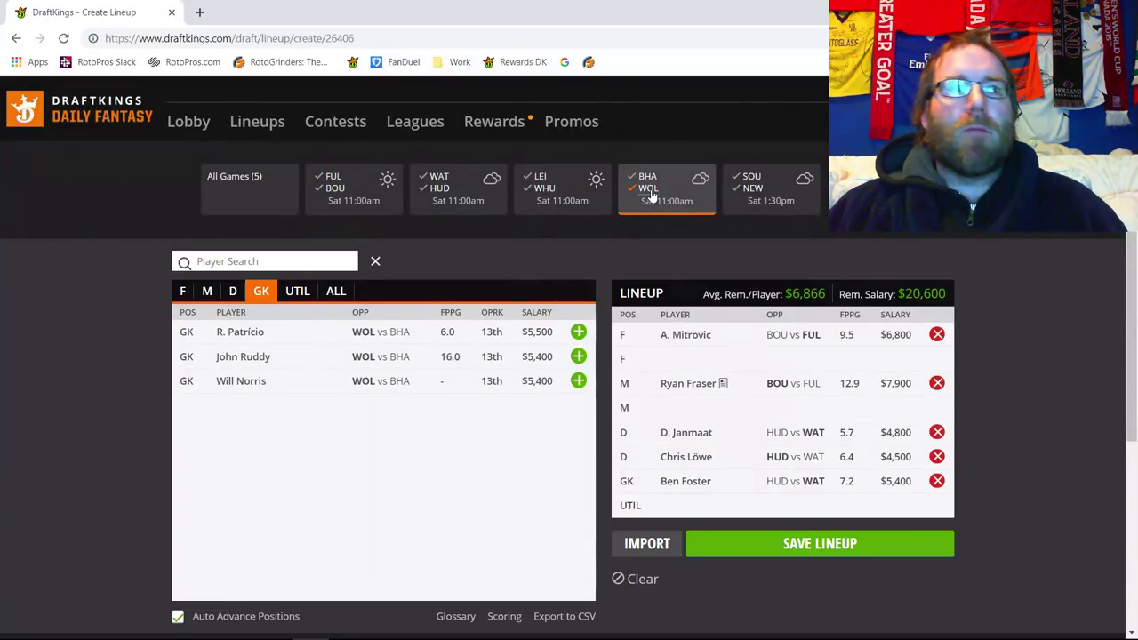
click(233, 292)
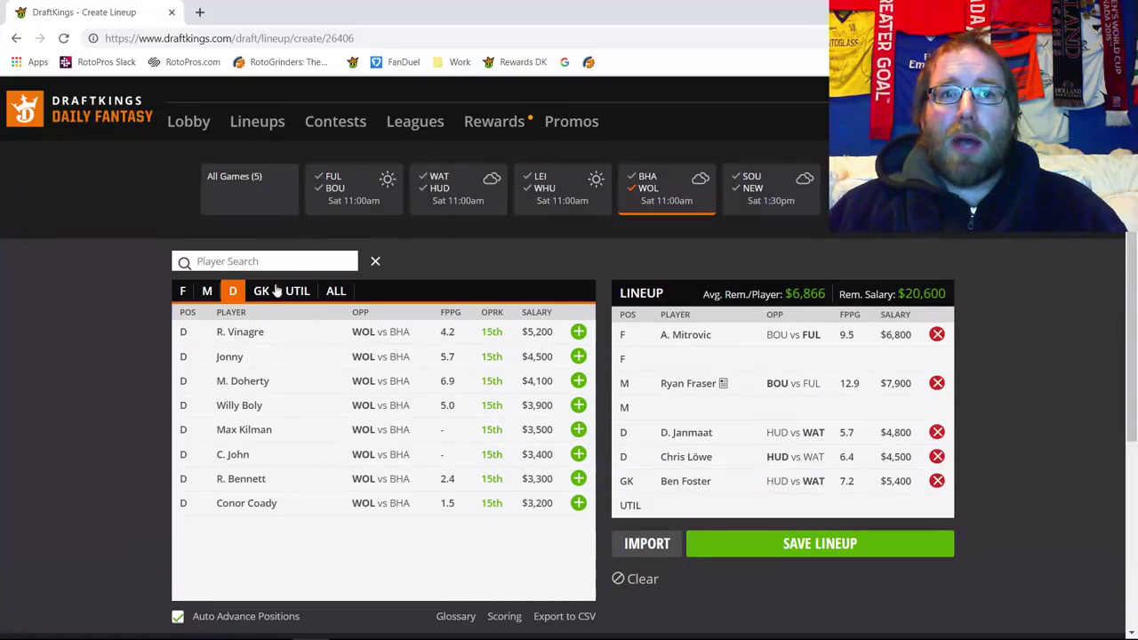
click(221, 358)
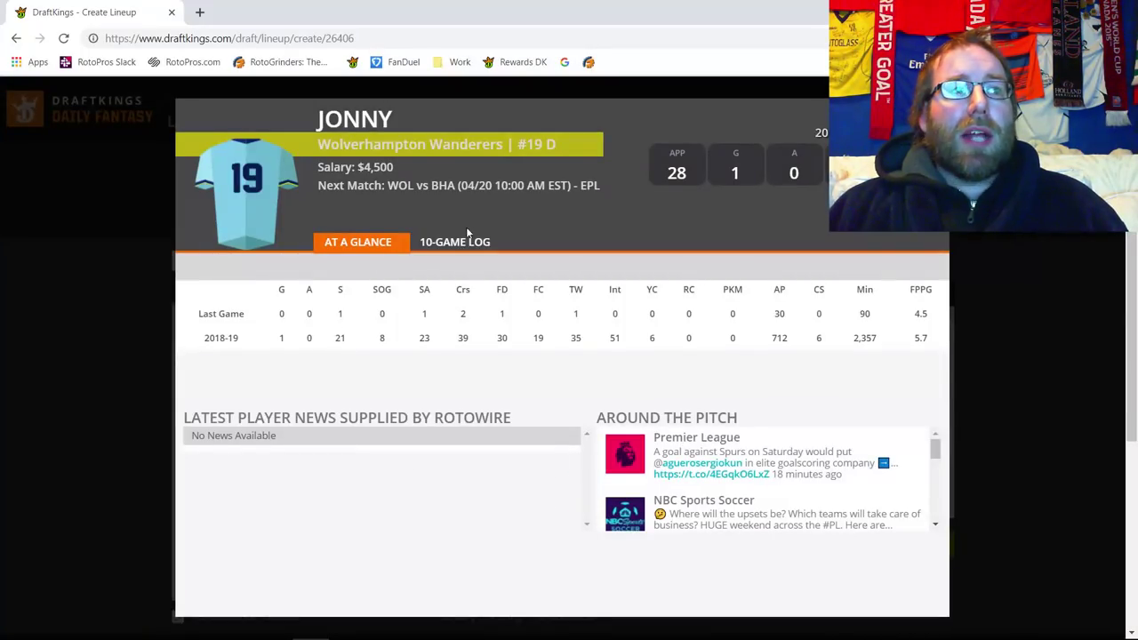
click(457, 242)
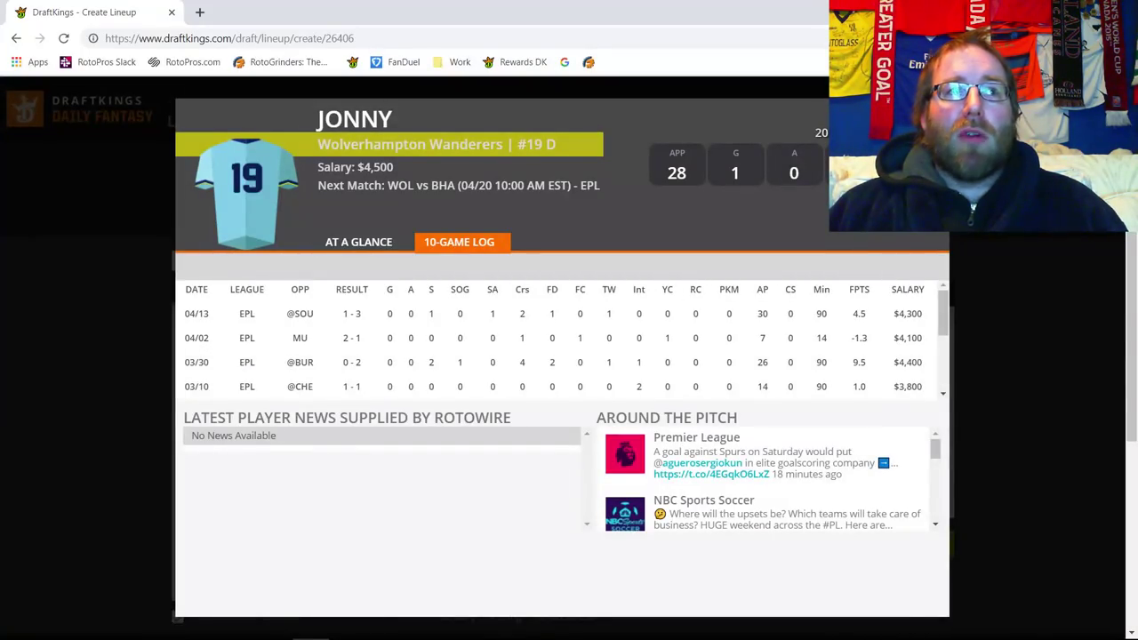
key(Escape)
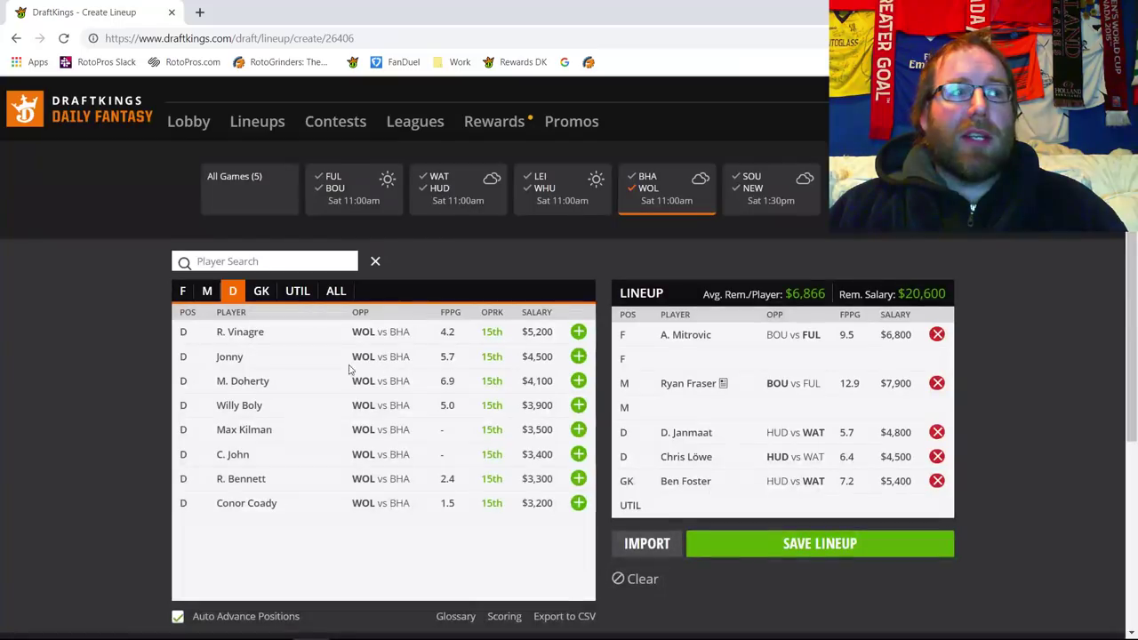
- Add Wolves midfielder J. Moutinho to the lineup and review his 10-game log, comparing the Southampton game with his next match
click(207, 291)
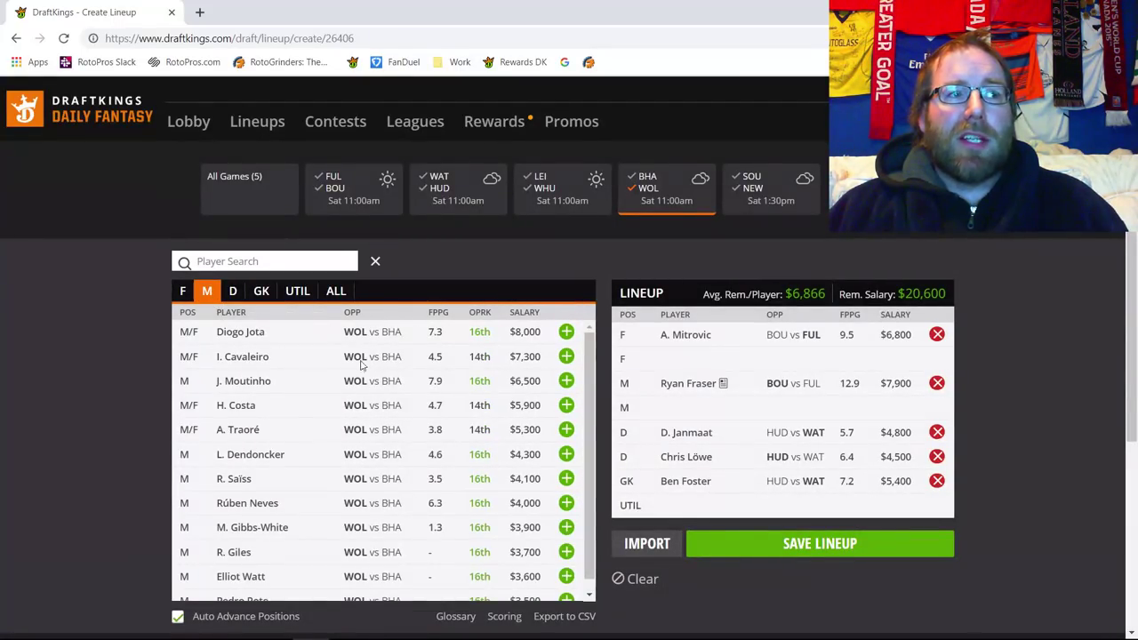
click(572, 384)
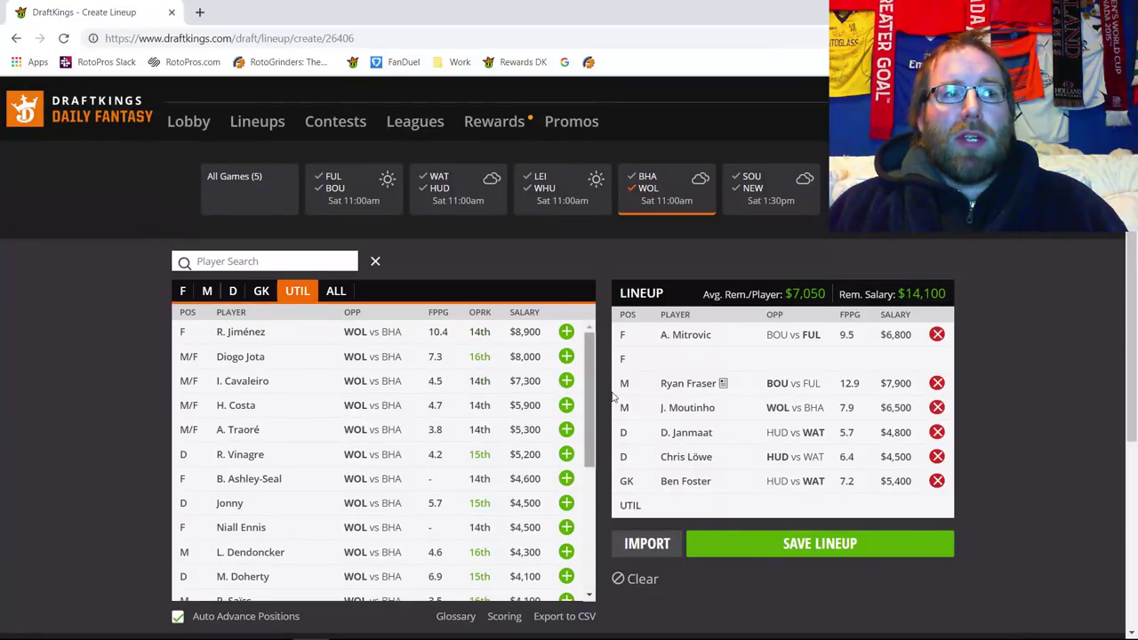
click(680, 411)
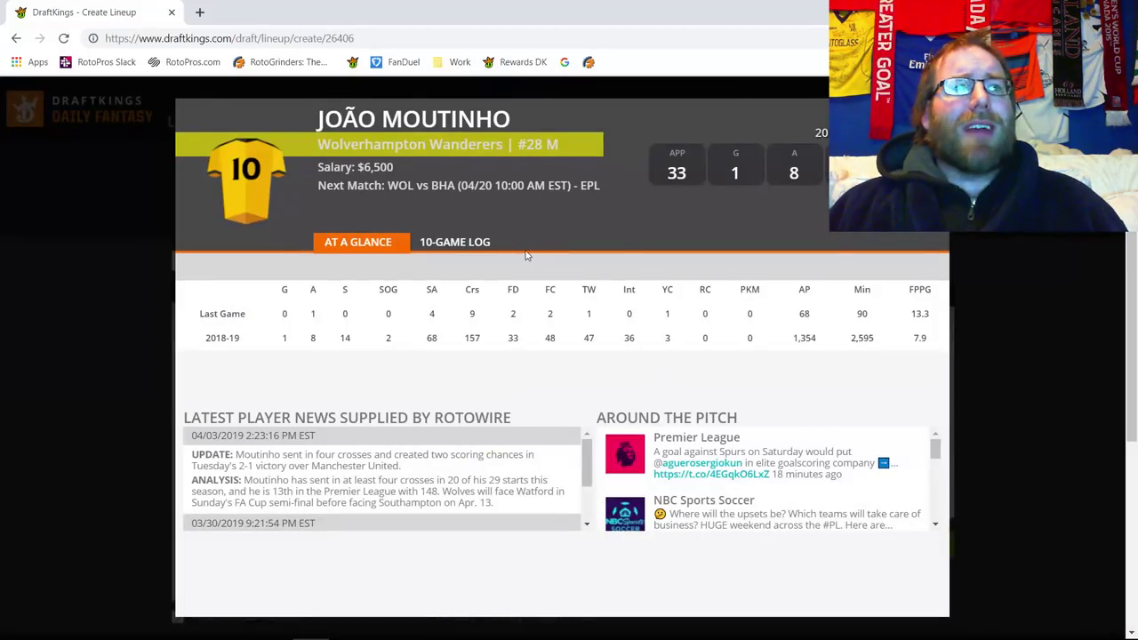
click(458, 247)
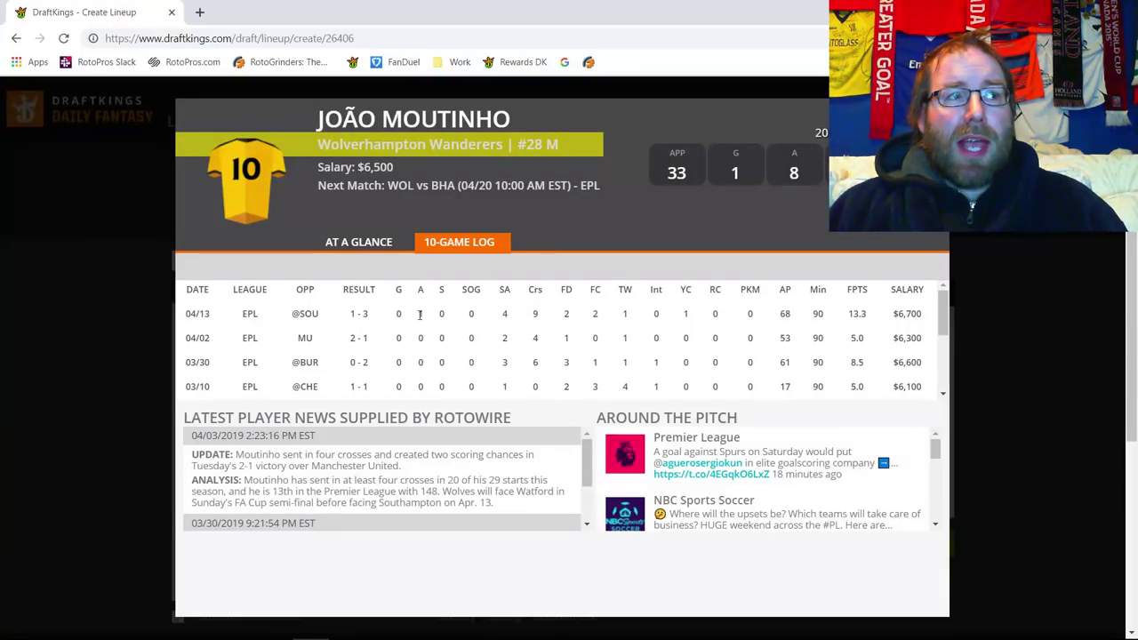
double_click(309, 314)
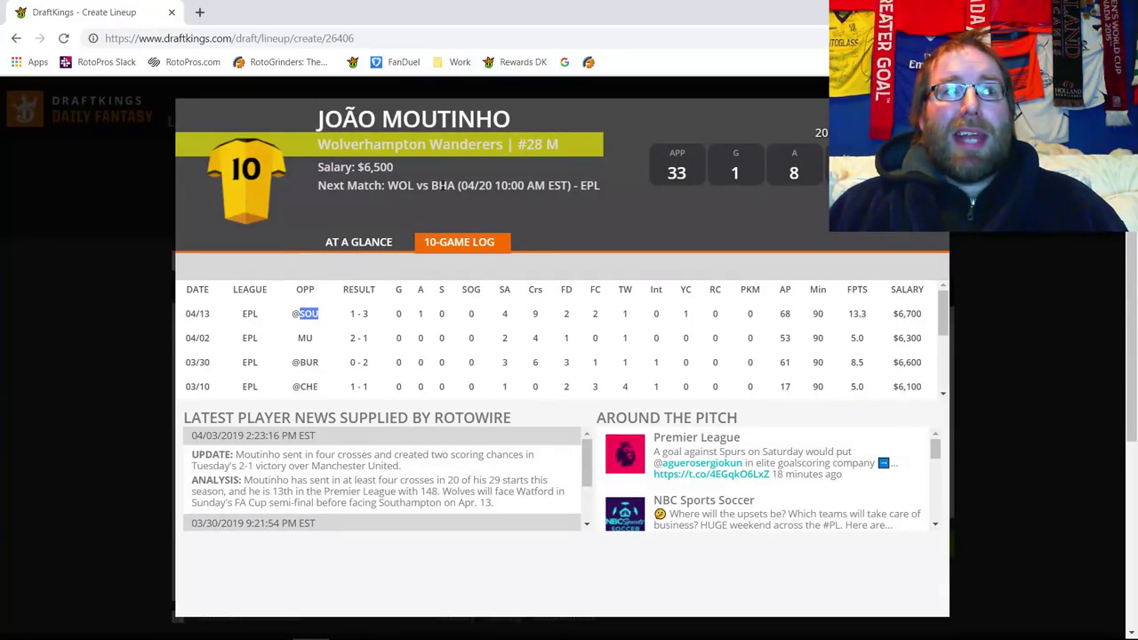
triple_click(443, 186)
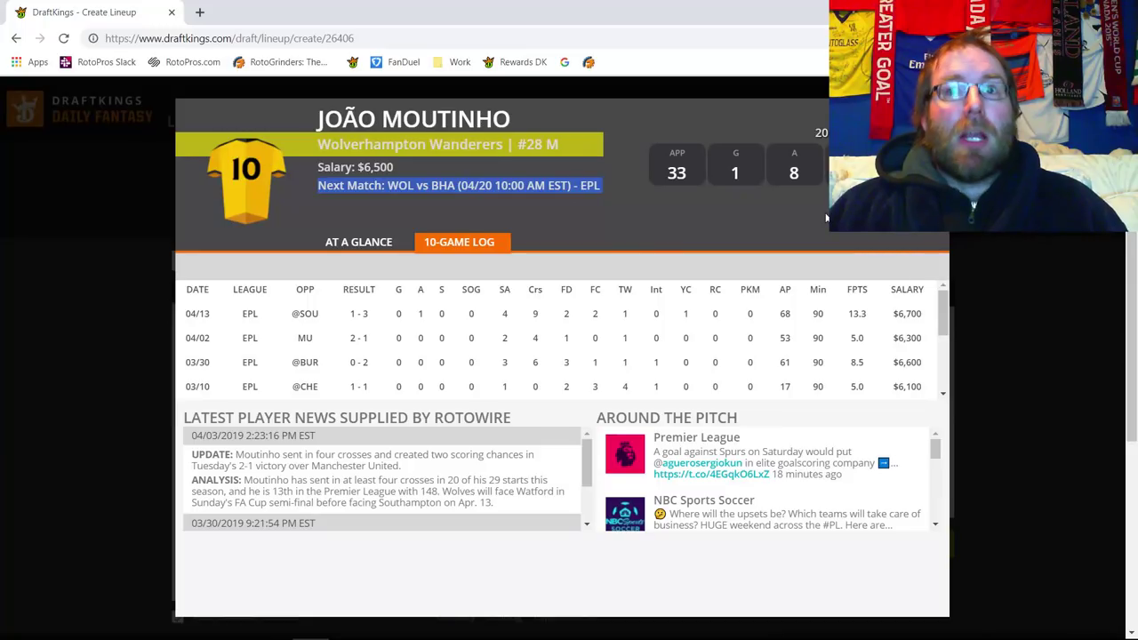
key(Escape)
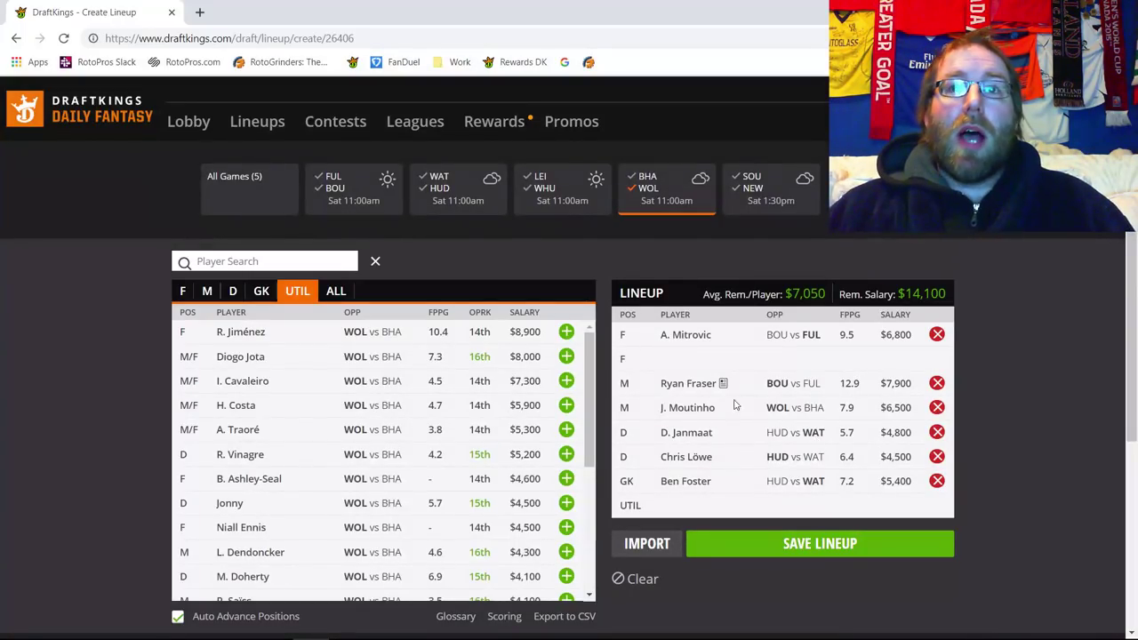
- Look over Wolves' remaining midfielders and forwards, and remove goalkeeper Ben Foster from the lineup
click(208, 295)
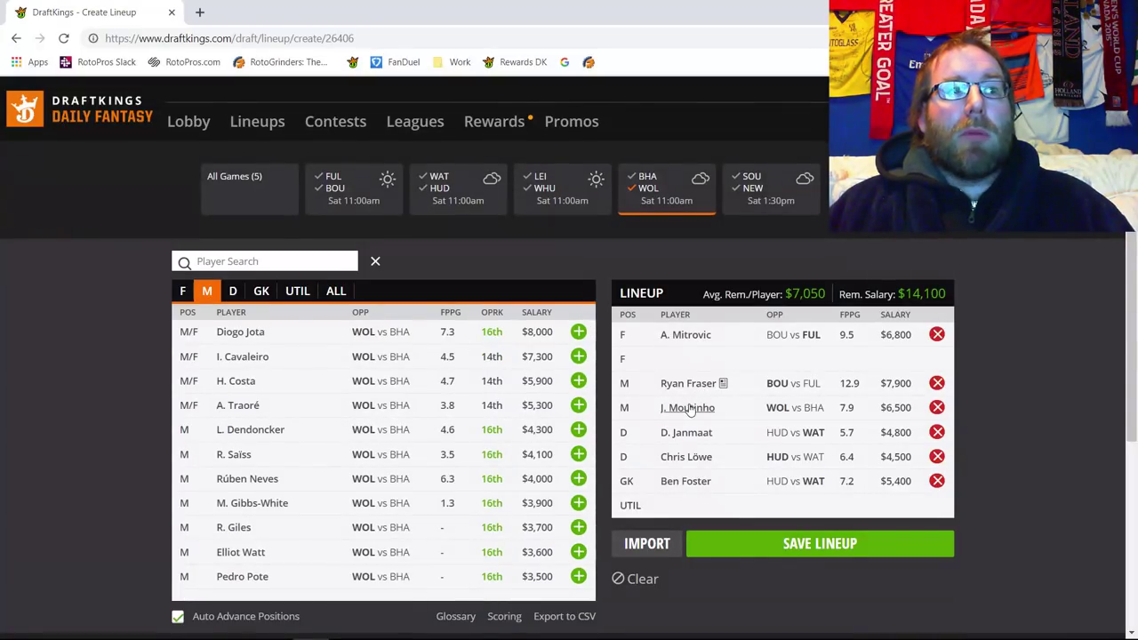
click(183, 293)
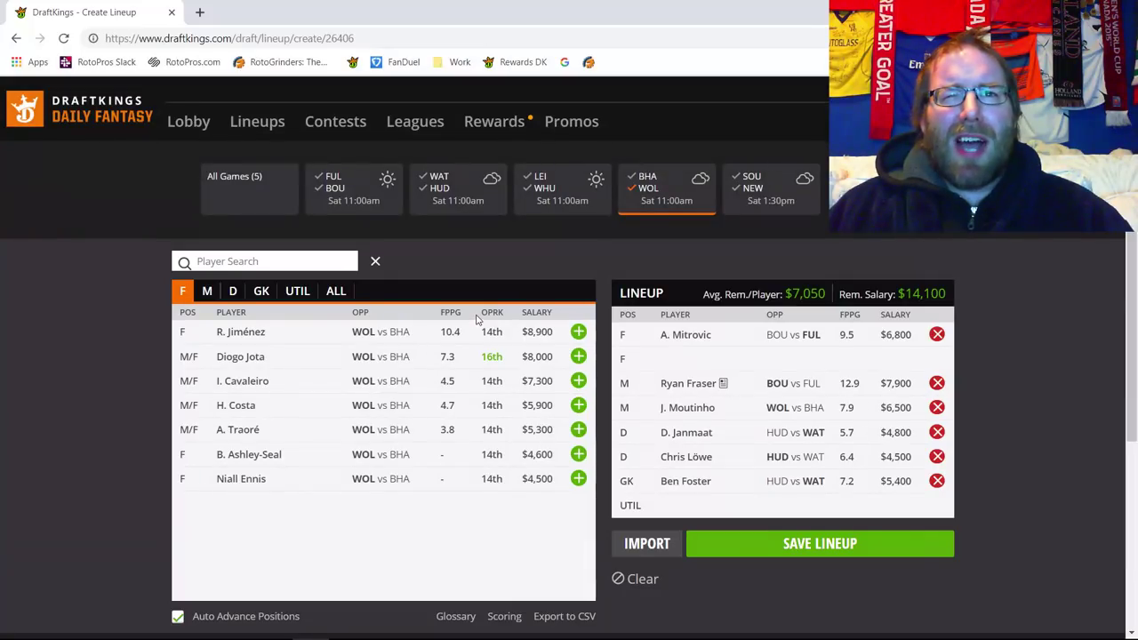
click(937, 481)
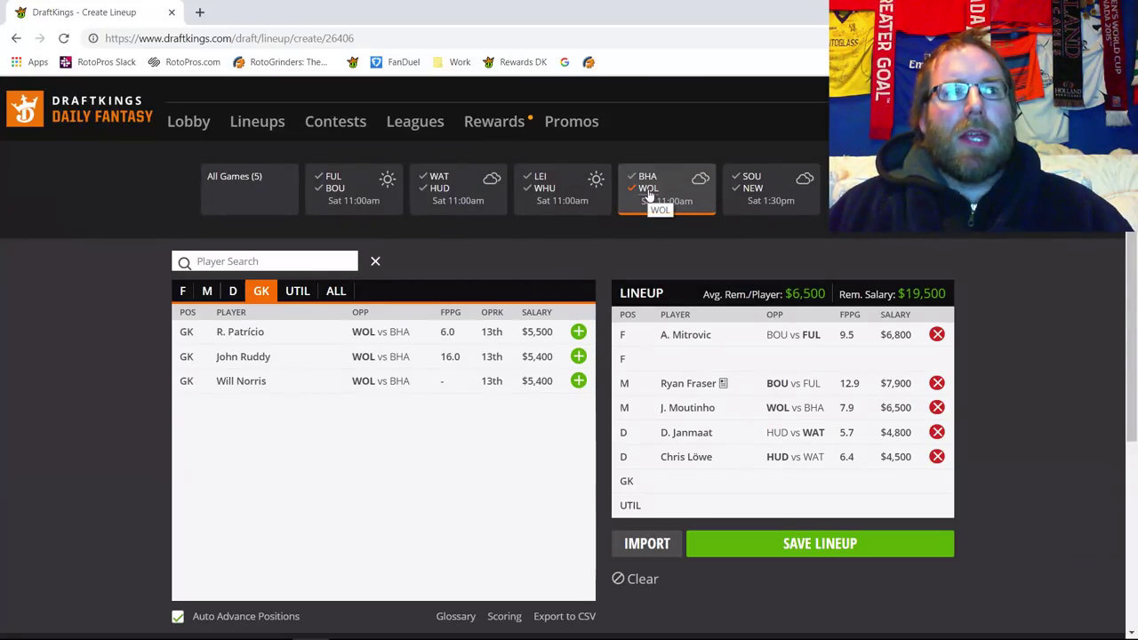
- Clear the Wolves filter, limit the player pool to Southampton only, and look over the goalkeepers
click(652, 196)
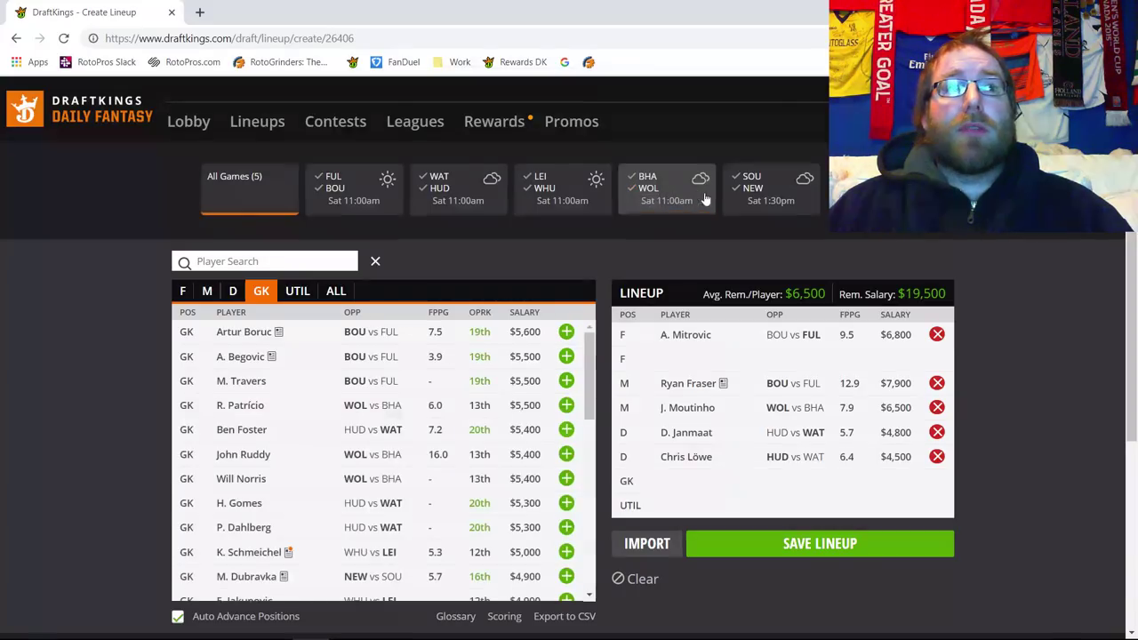
click(751, 182)
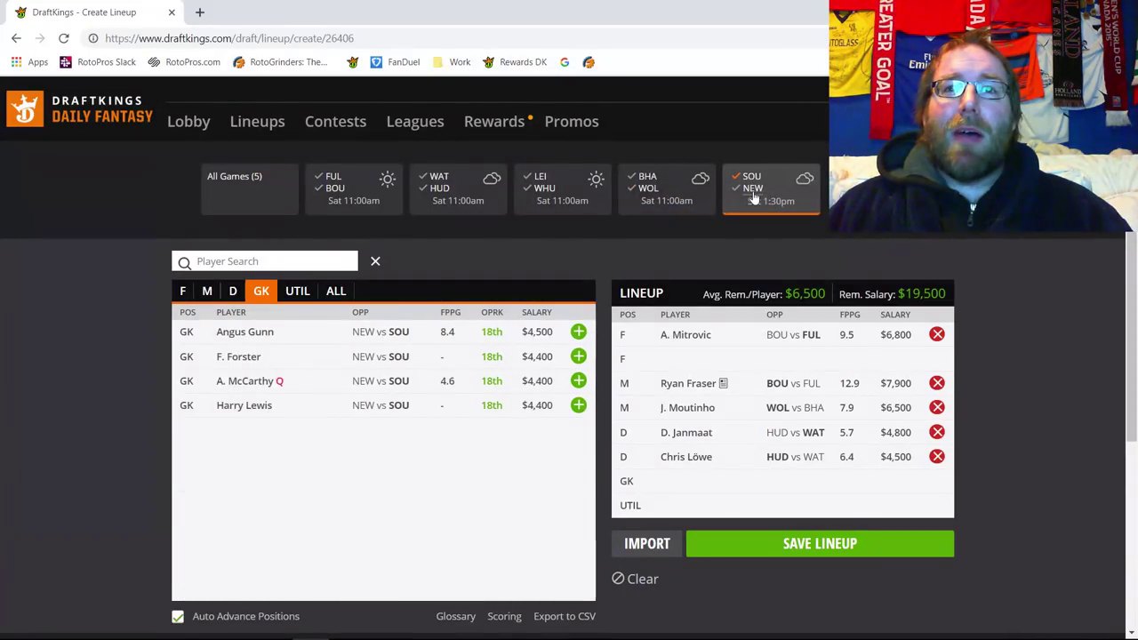
click(754, 189)
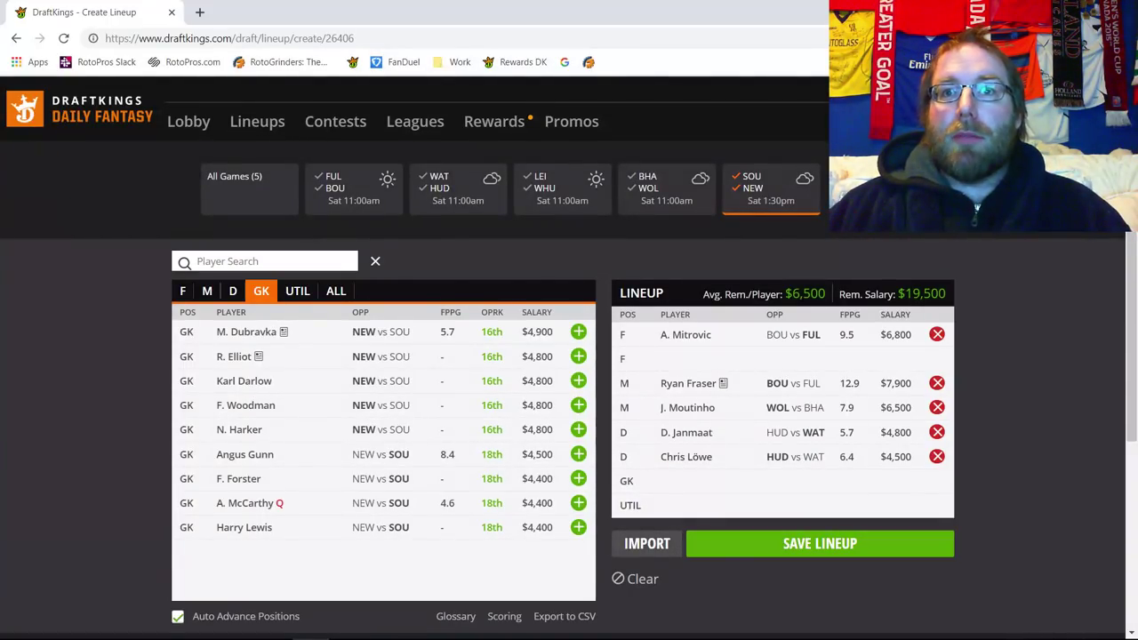
click(751, 188)
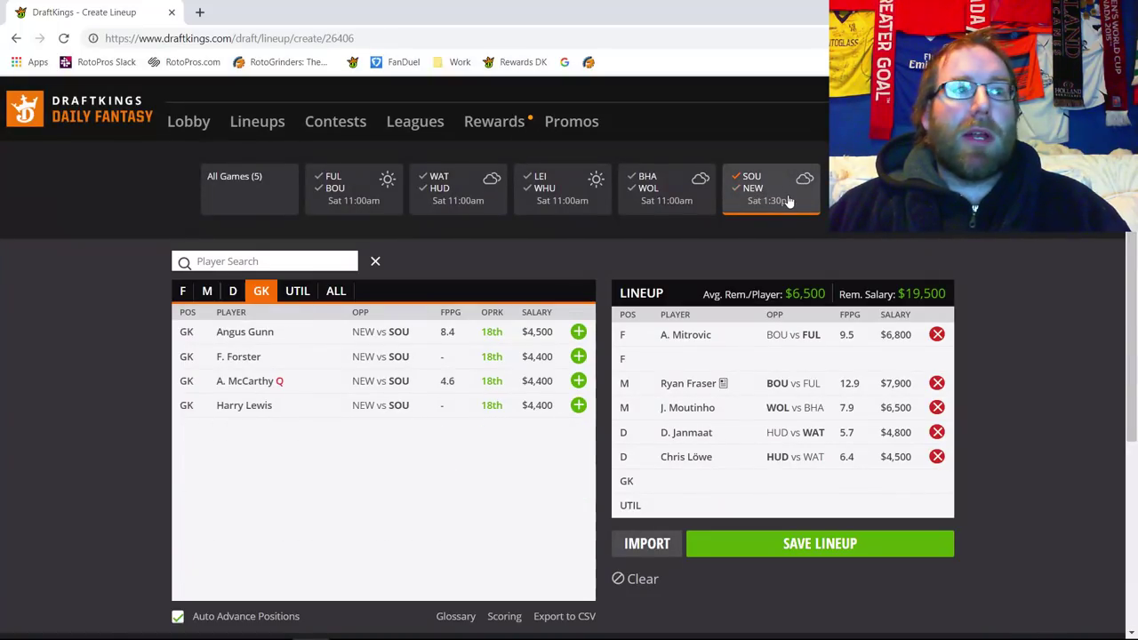
- Look over Southampton's defenders and midfielders, and review J. Ward-Prowse's 10-game log
click(235, 292)
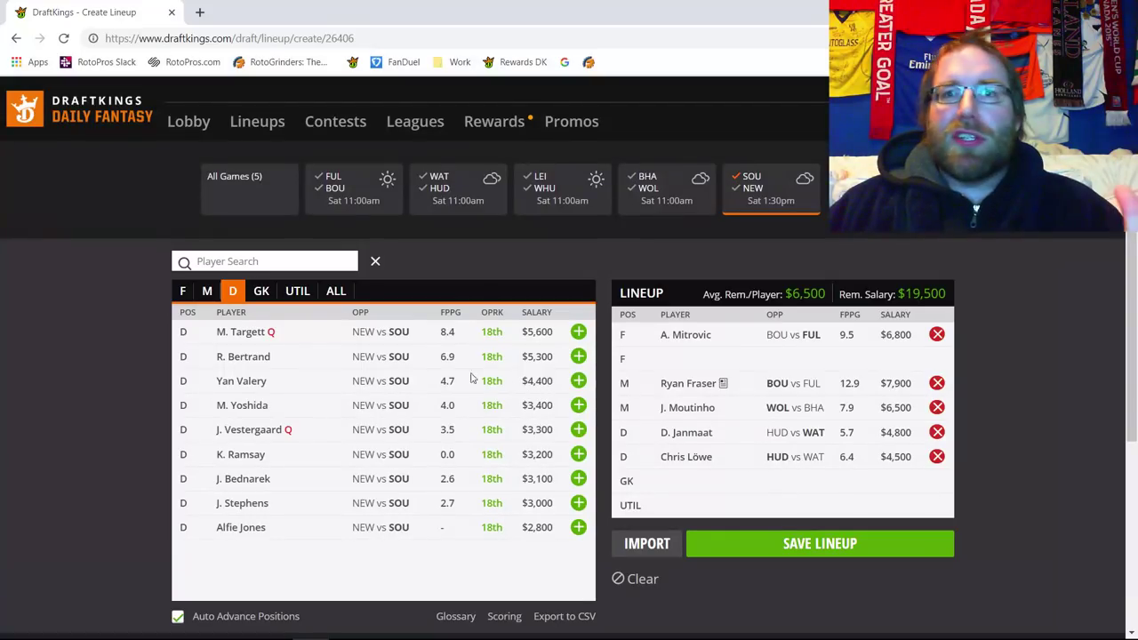
click(206, 291)
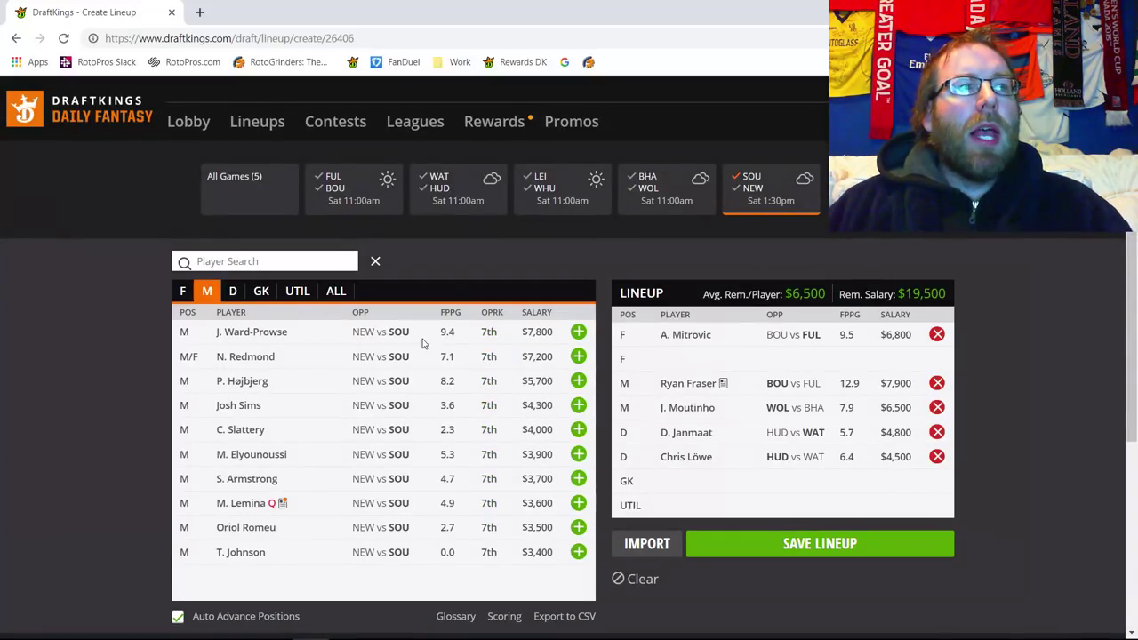
click(238, 332)
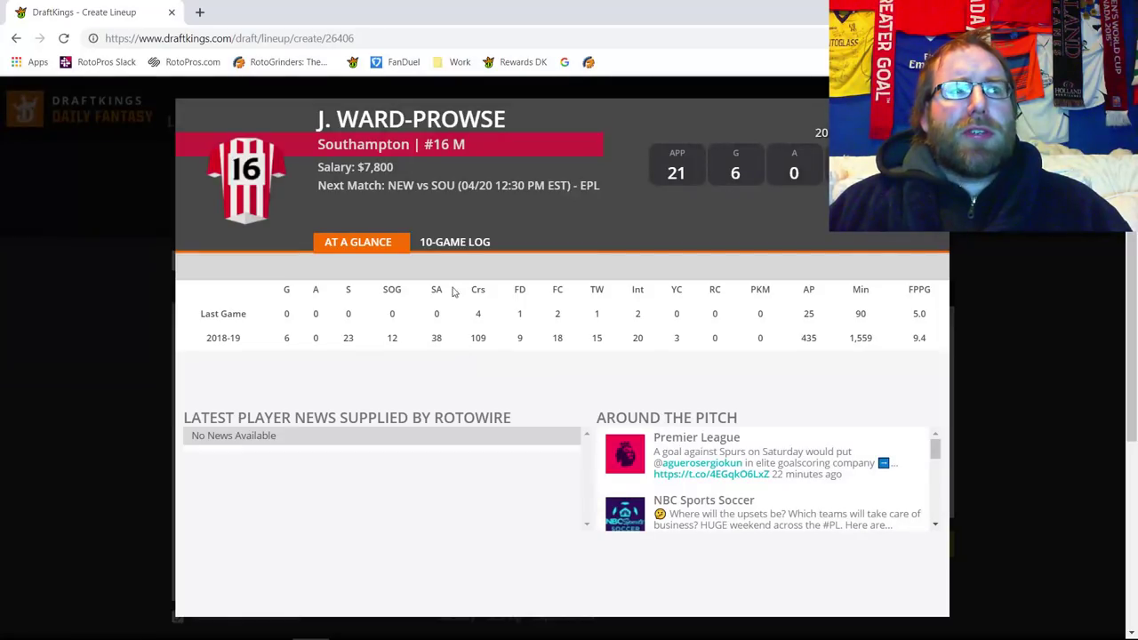
click(453, 243)
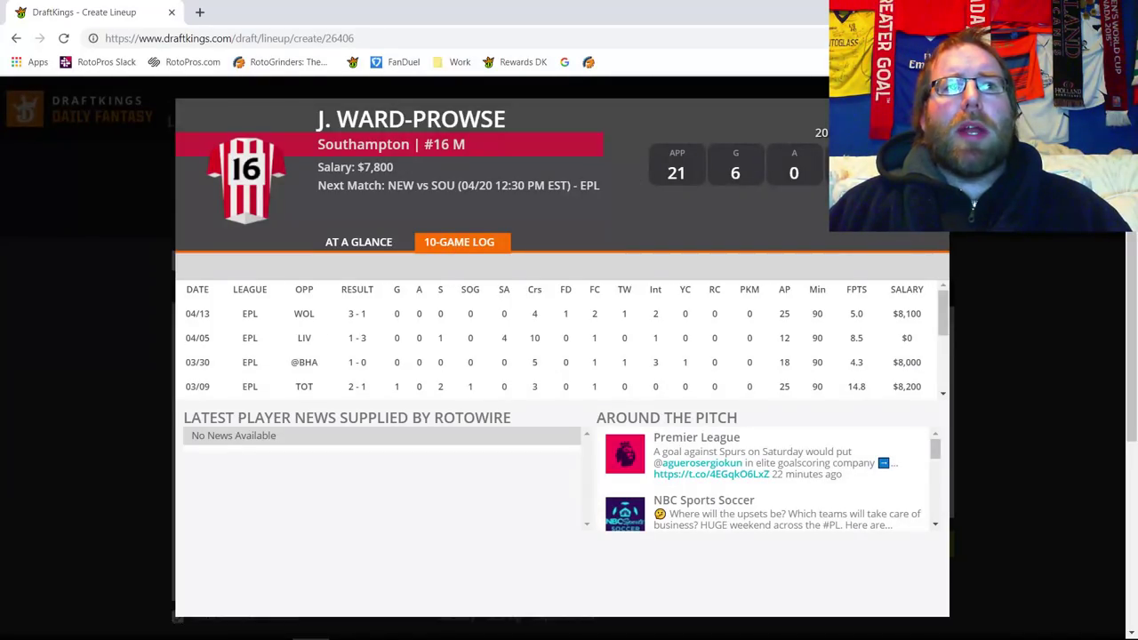
key(Escape)
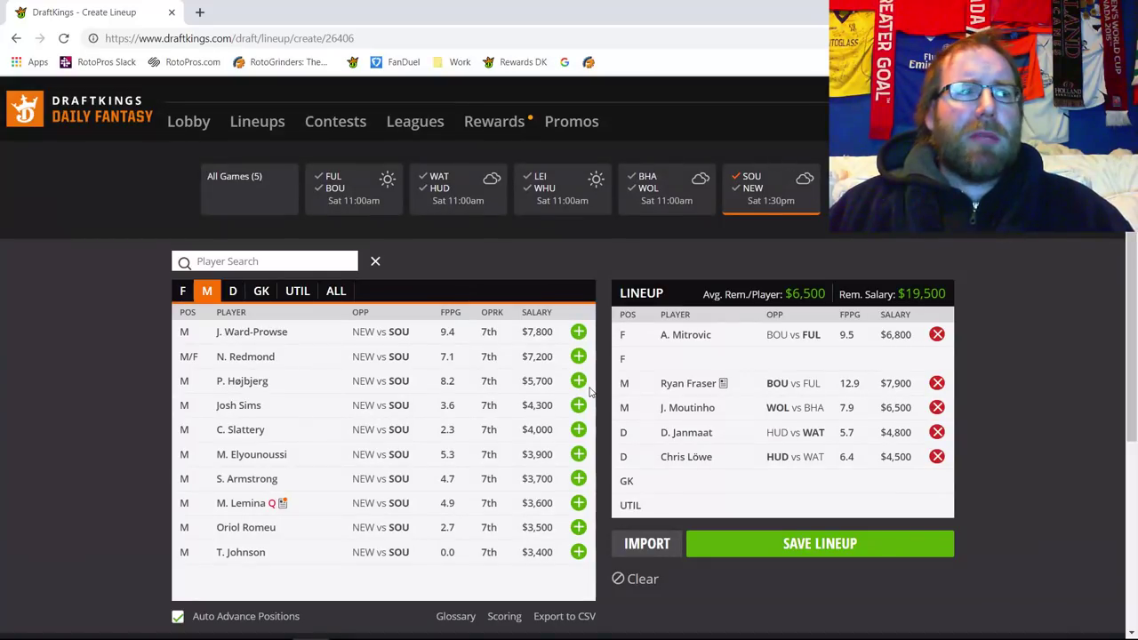
- Review Nathan Redmond's 10-game log, and try him in the open forward slot before removing him again
click(242, 360)
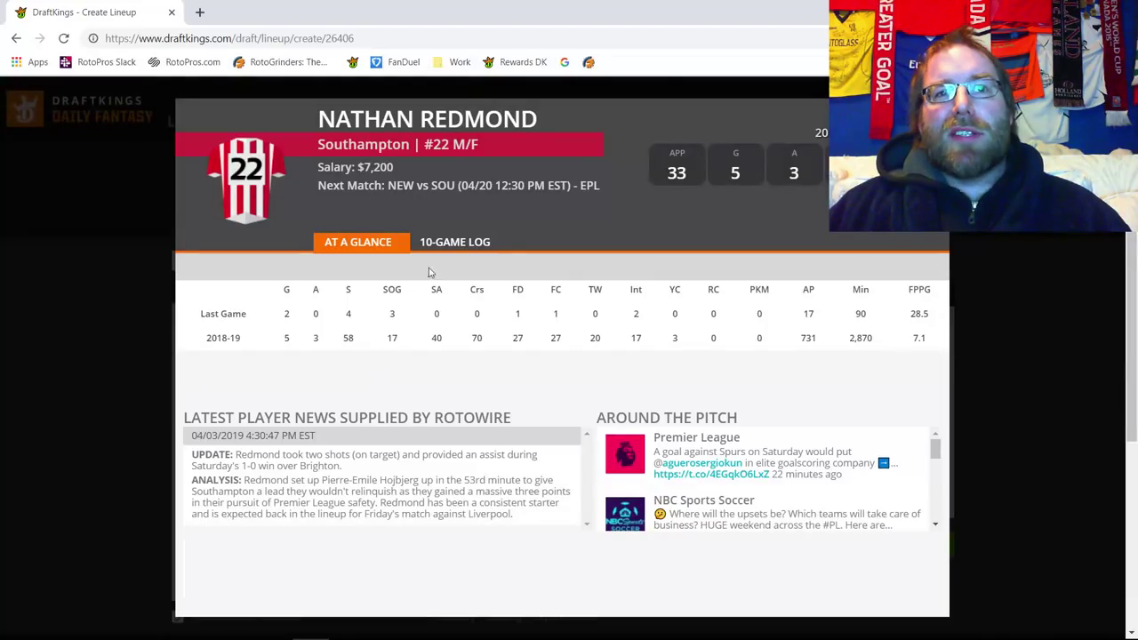
click(471, 242)
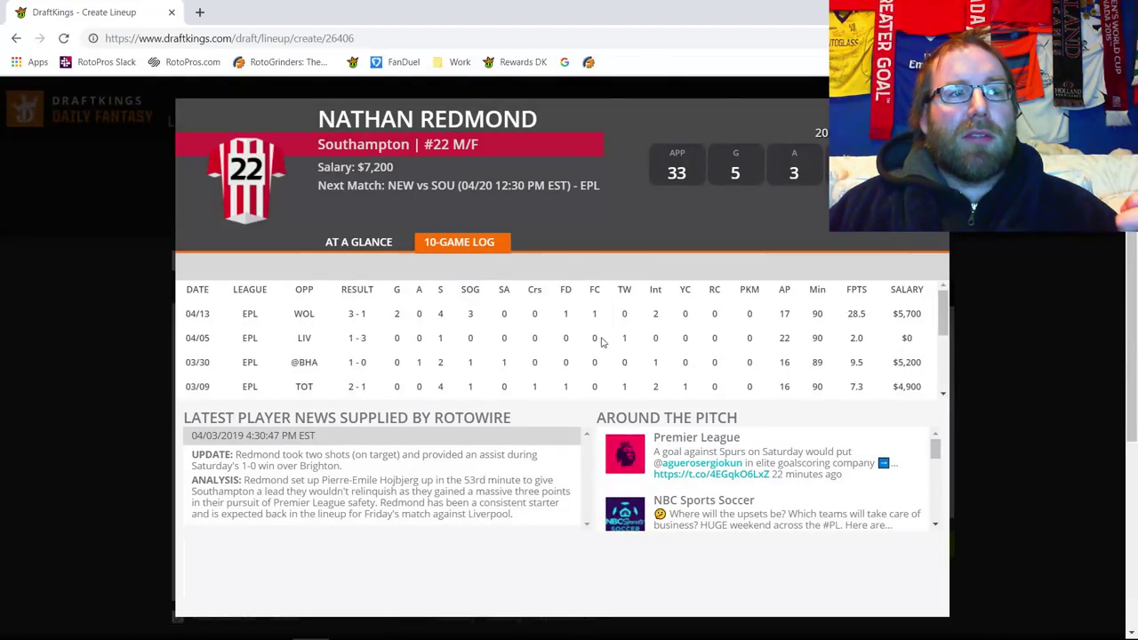
scroll(472, 333, down, 4)
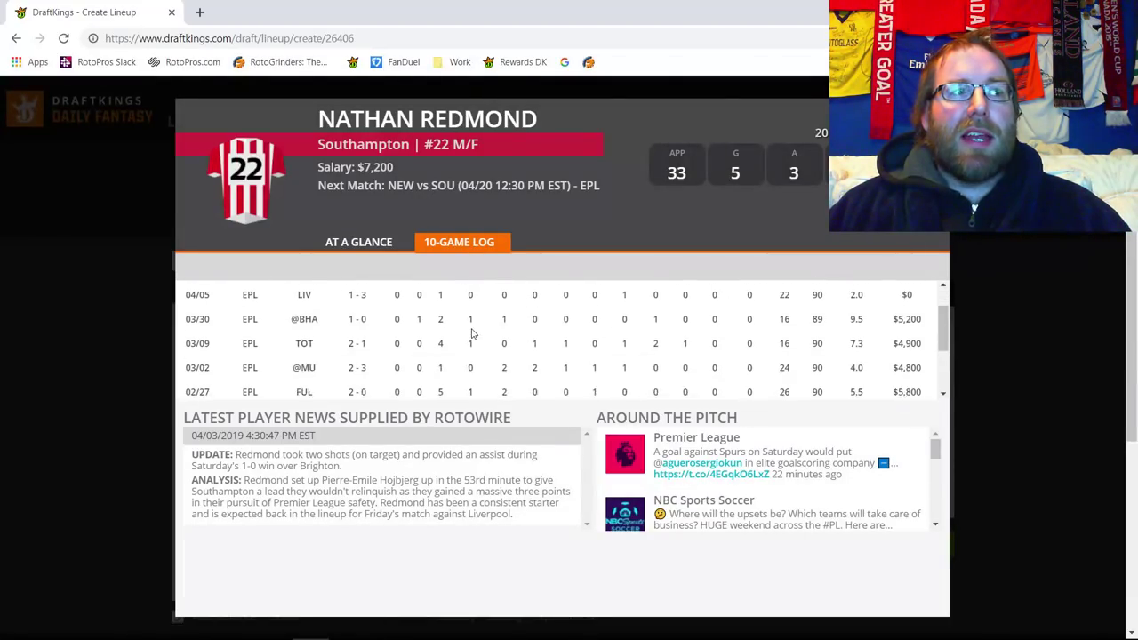
scroll(453, 342, up, 5)
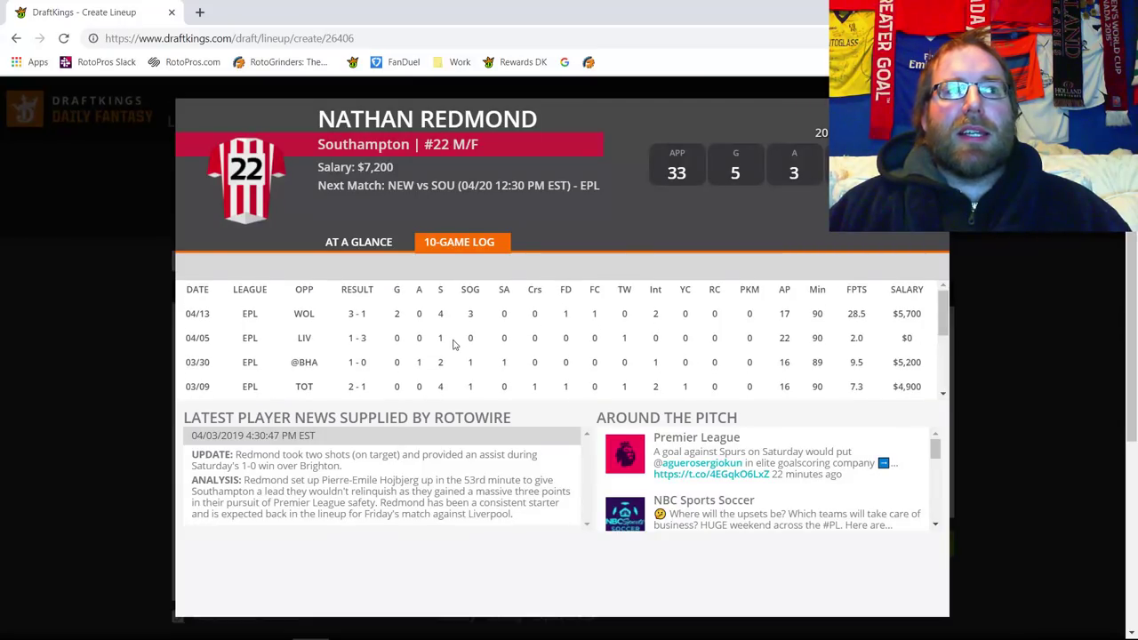
key(Escape)
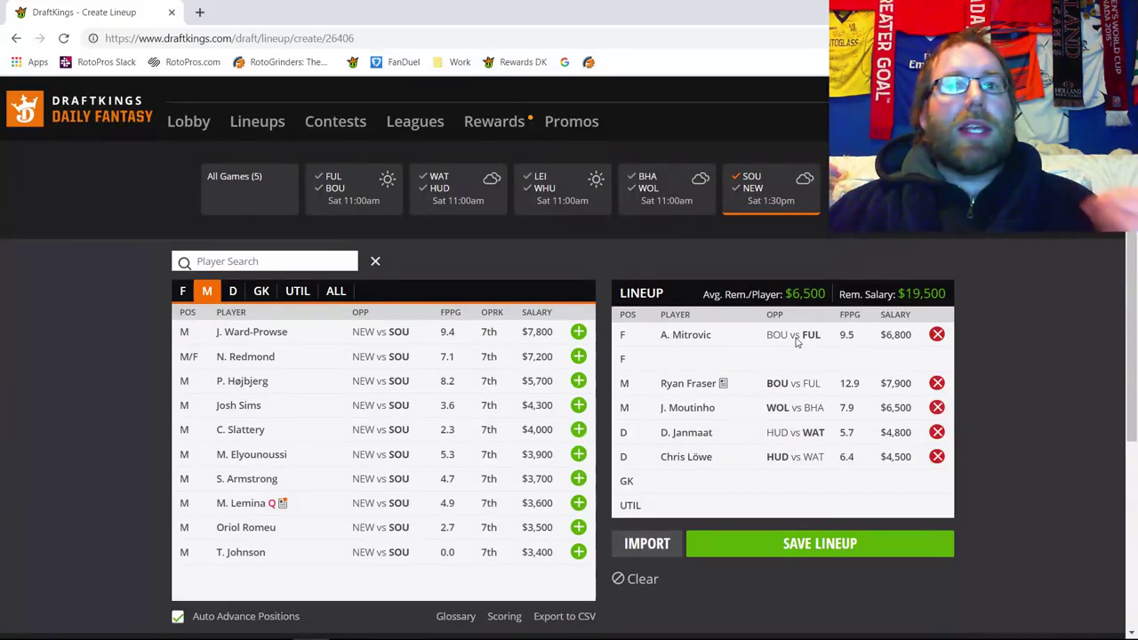
click(578, 358)
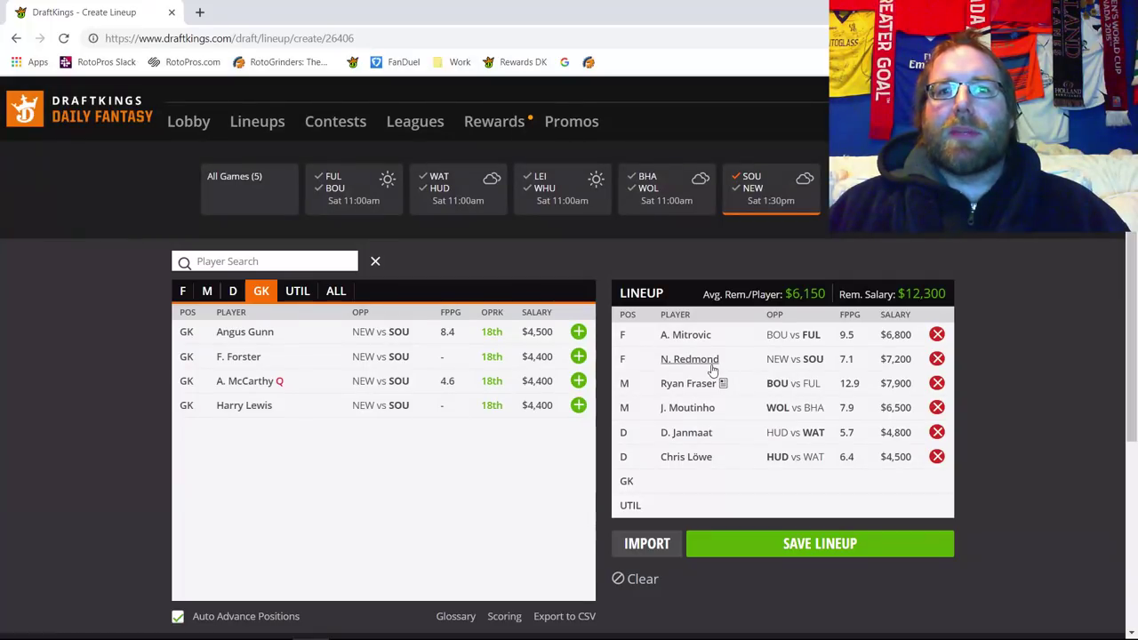
click(937, 362)
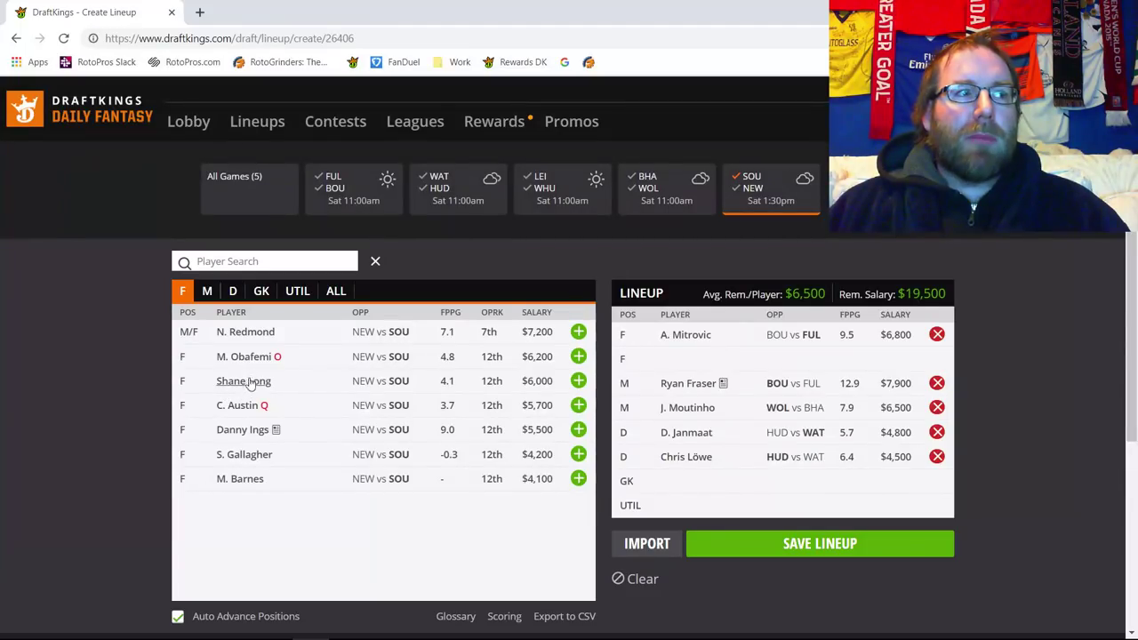
- Return to Southampton's midfielders and review P. Højbjerg's 10-game log
click(206, 290)
click(260, 382)
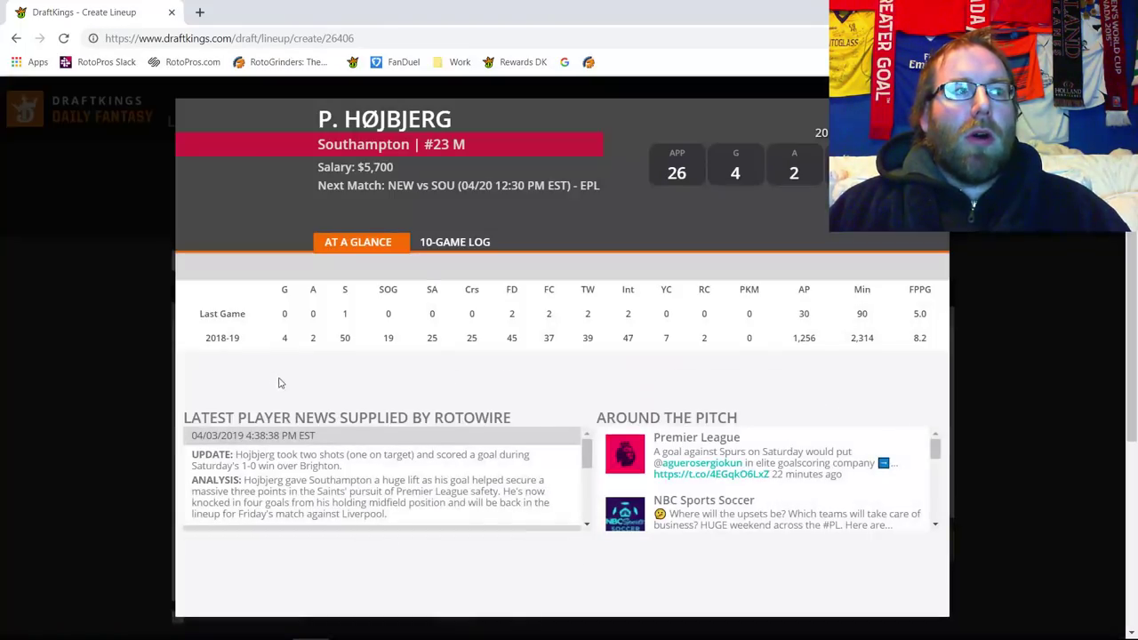
click(437, 247)
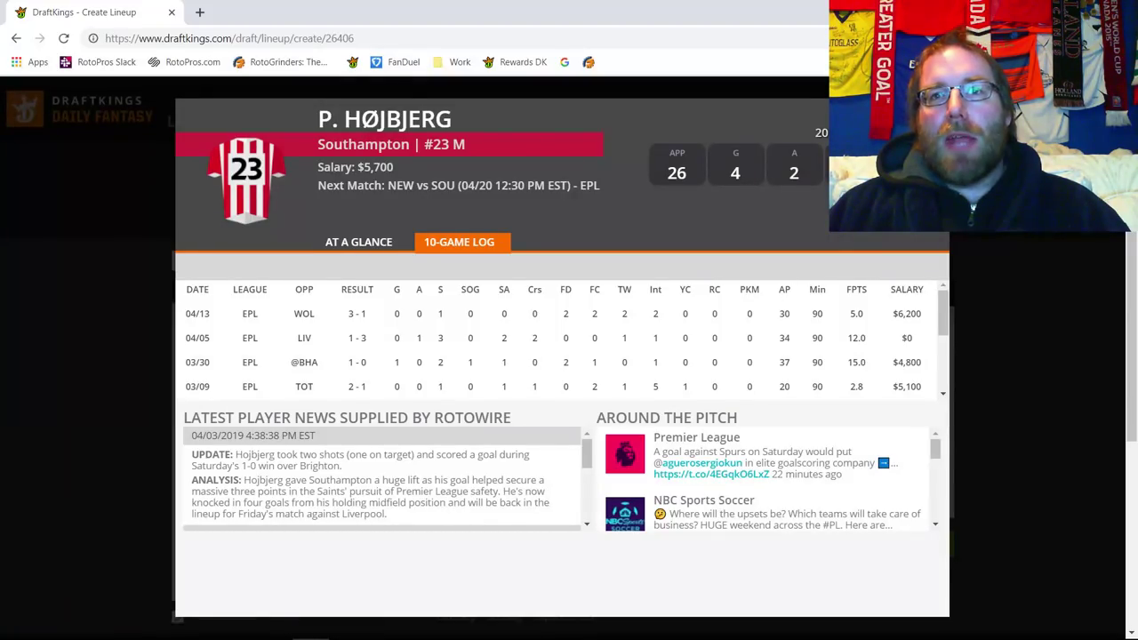
key(Escape)
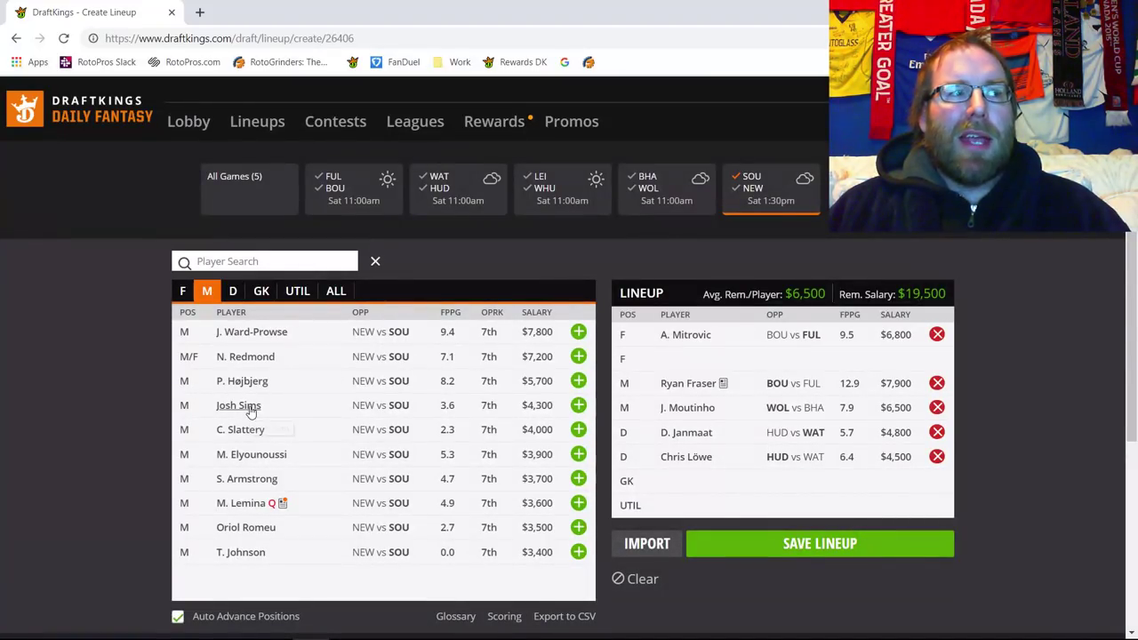
- Examine Josh Sims's minutes, fantasy points and salary for the Wolves game in his 10-game log, and look over Southampton's forwards
click(240, 405)
click(461, 248)
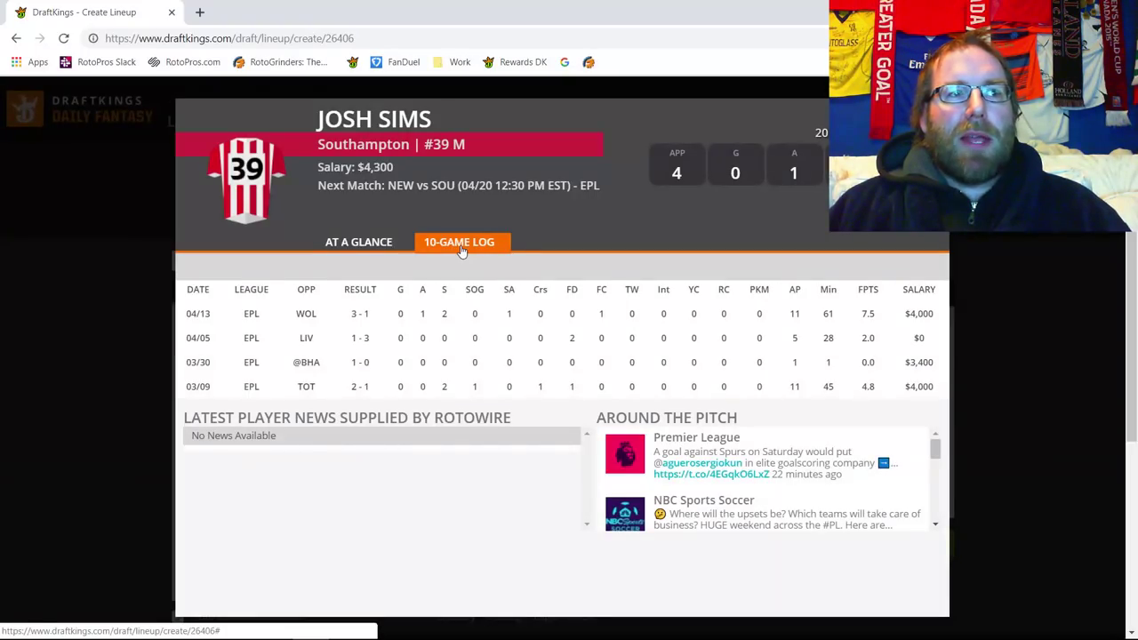
double_click(828, 314)
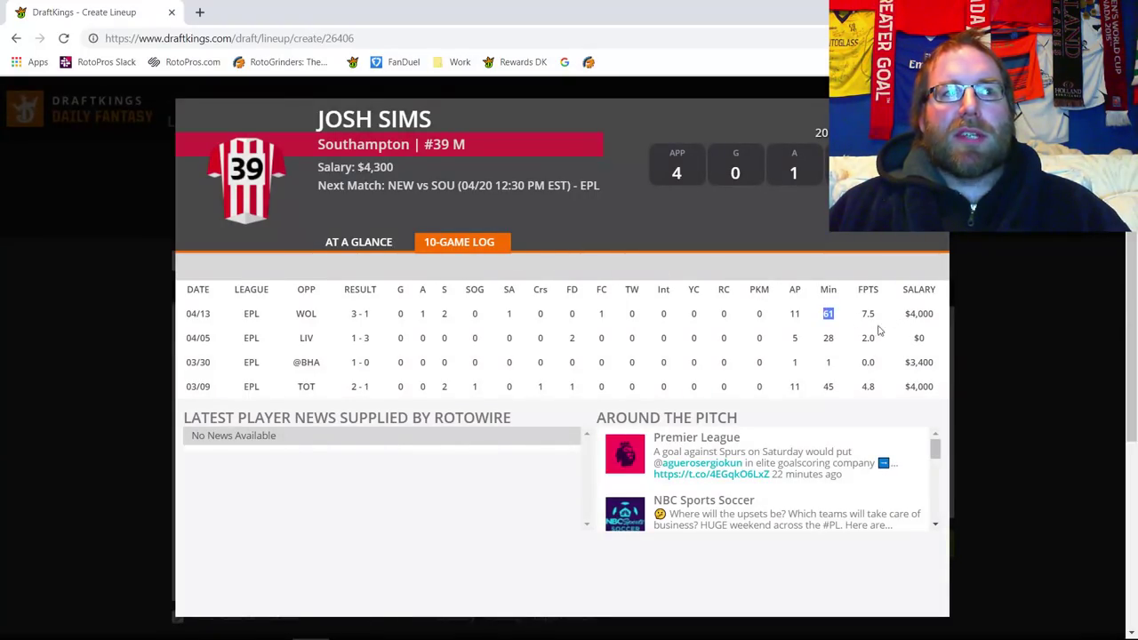
double_click(868, 314)
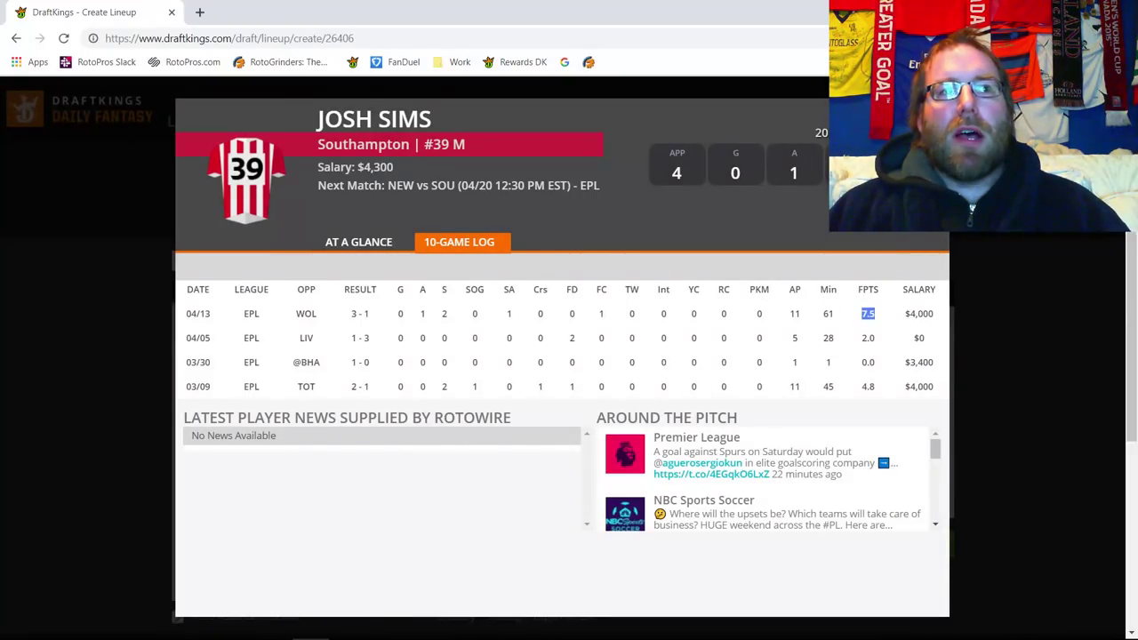
click(910, 312)
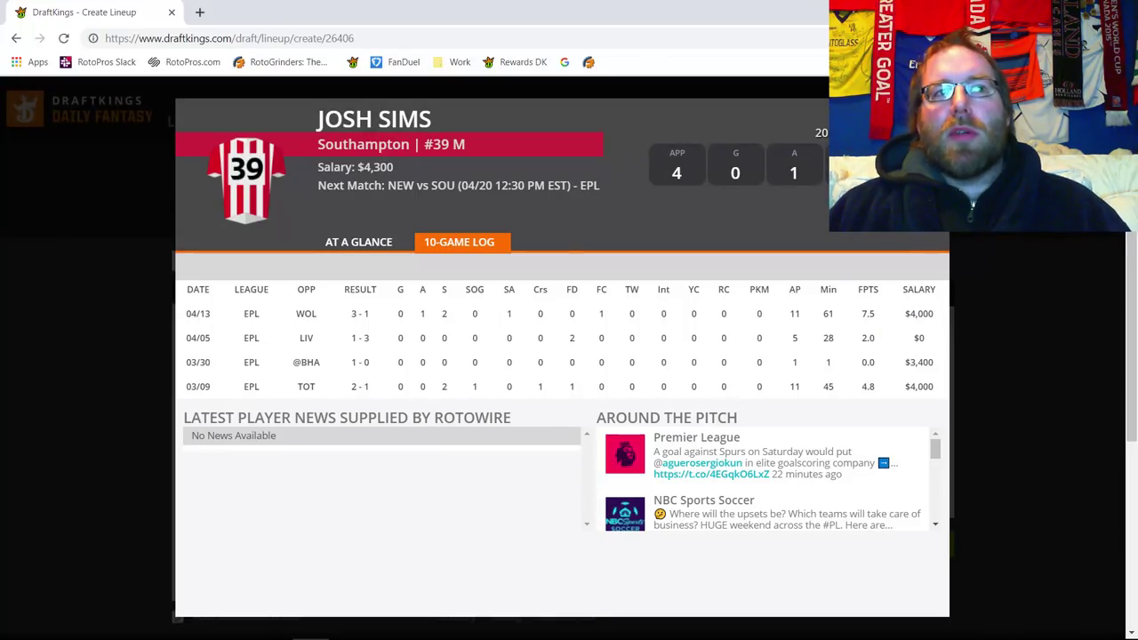
key(Escape)
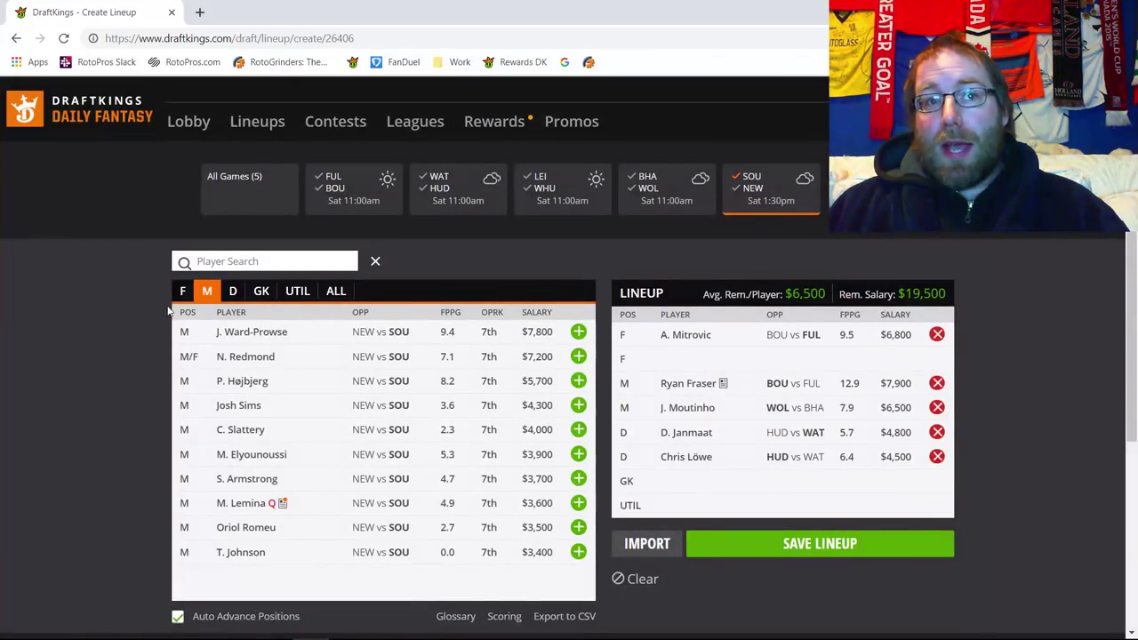
click(183, 292)
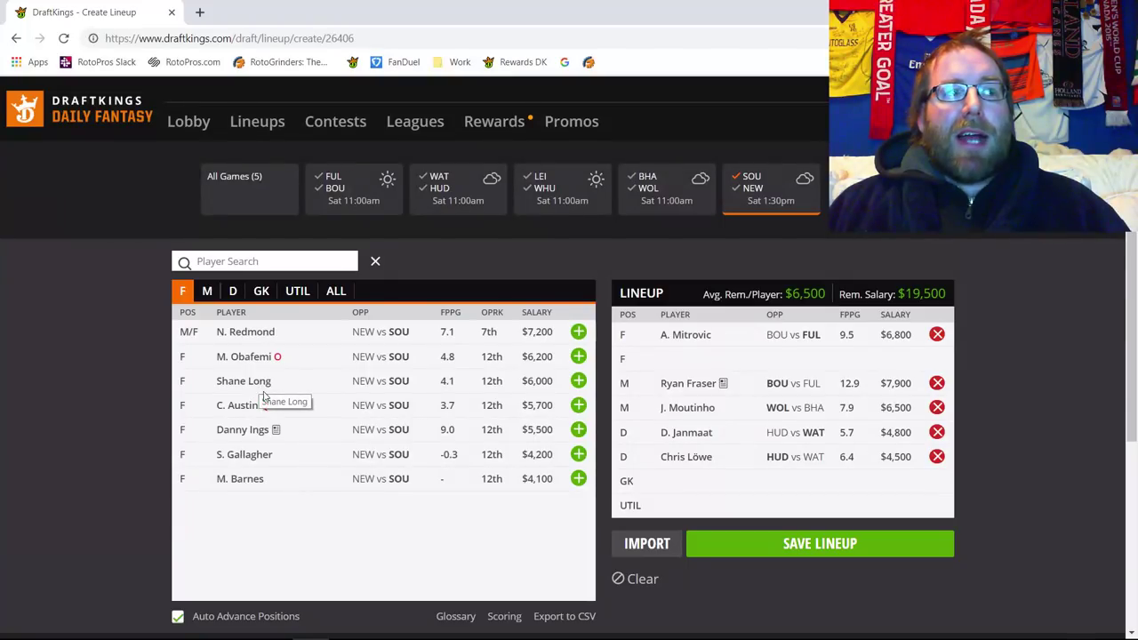
- Review the 10-game logs of Southampton forwards Danny Ings and Shane Long
click(266, 432)
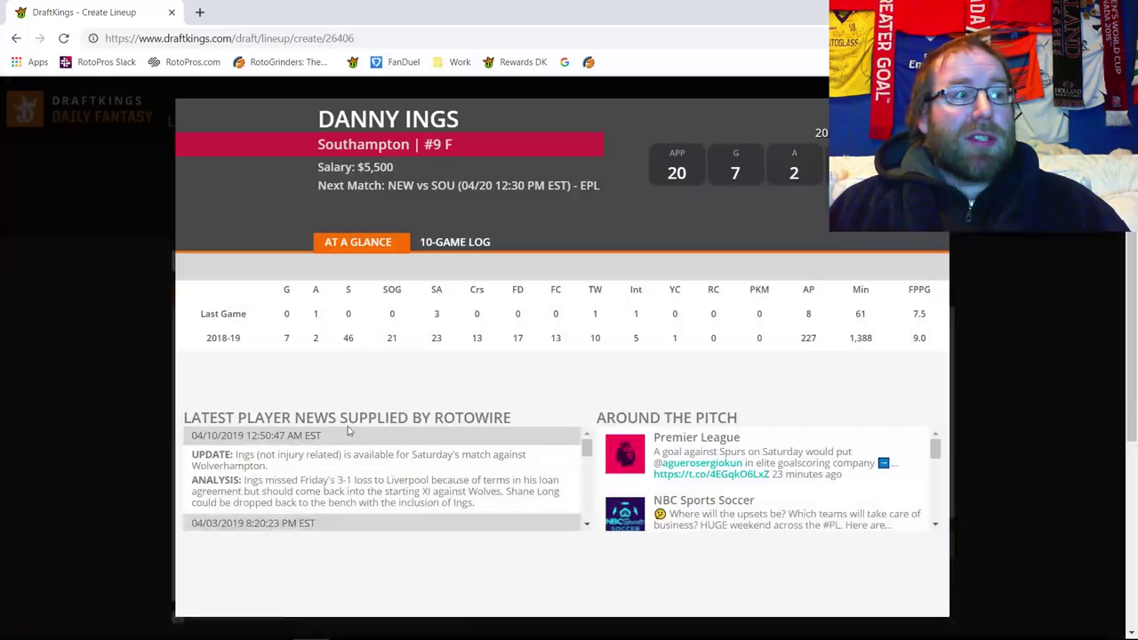
click(464, 241)
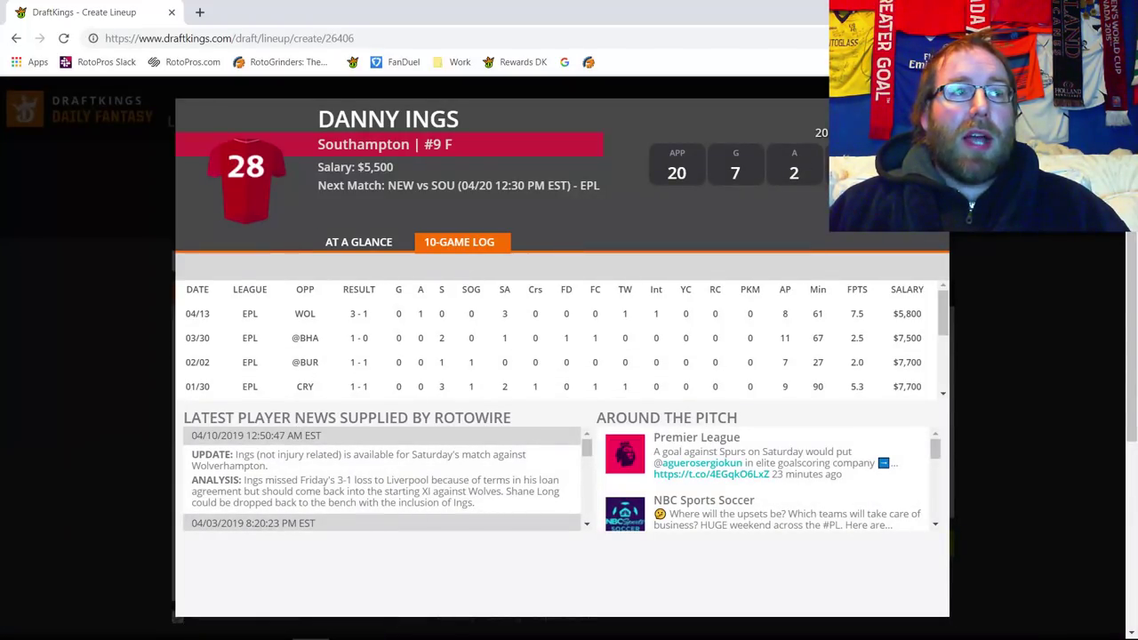
key(Escape)
click(240, 379)
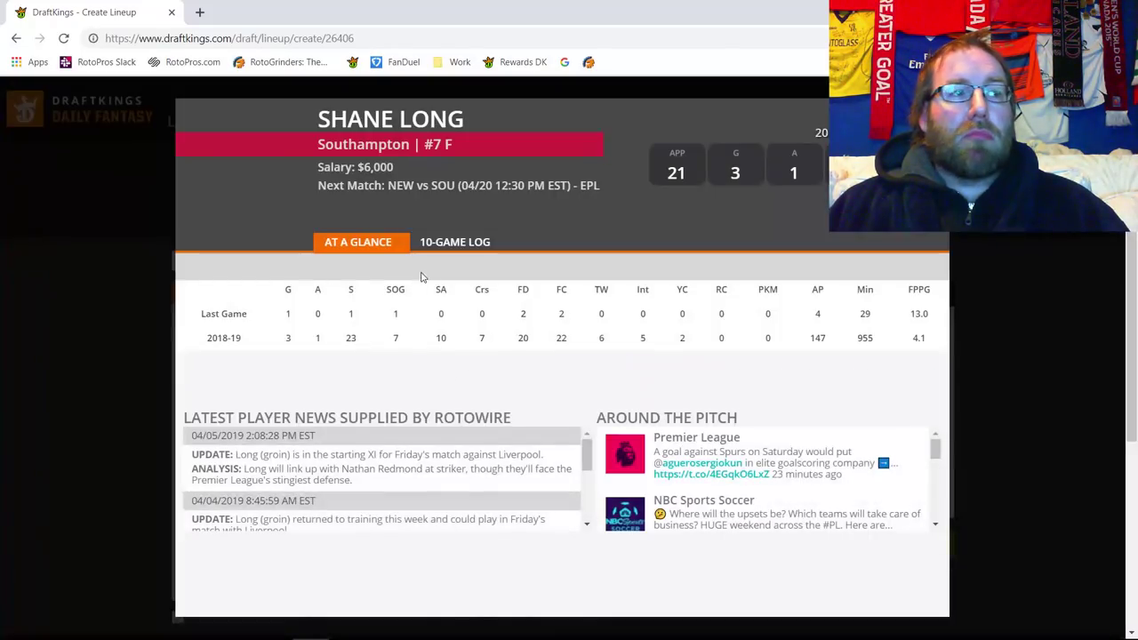
click(458, 242)
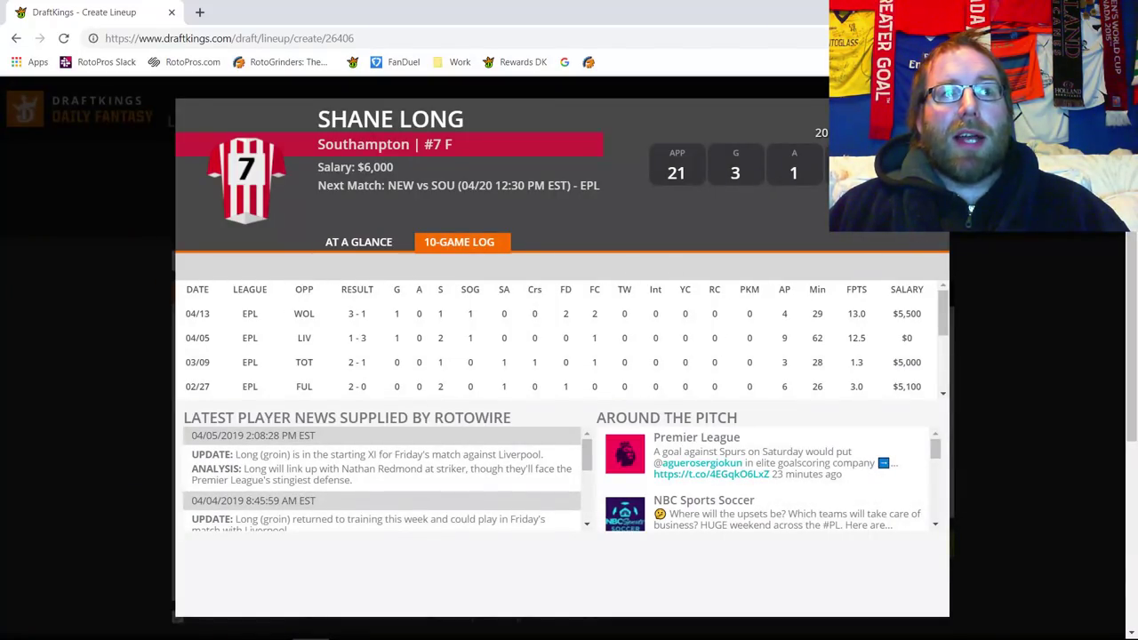
key(Escape)
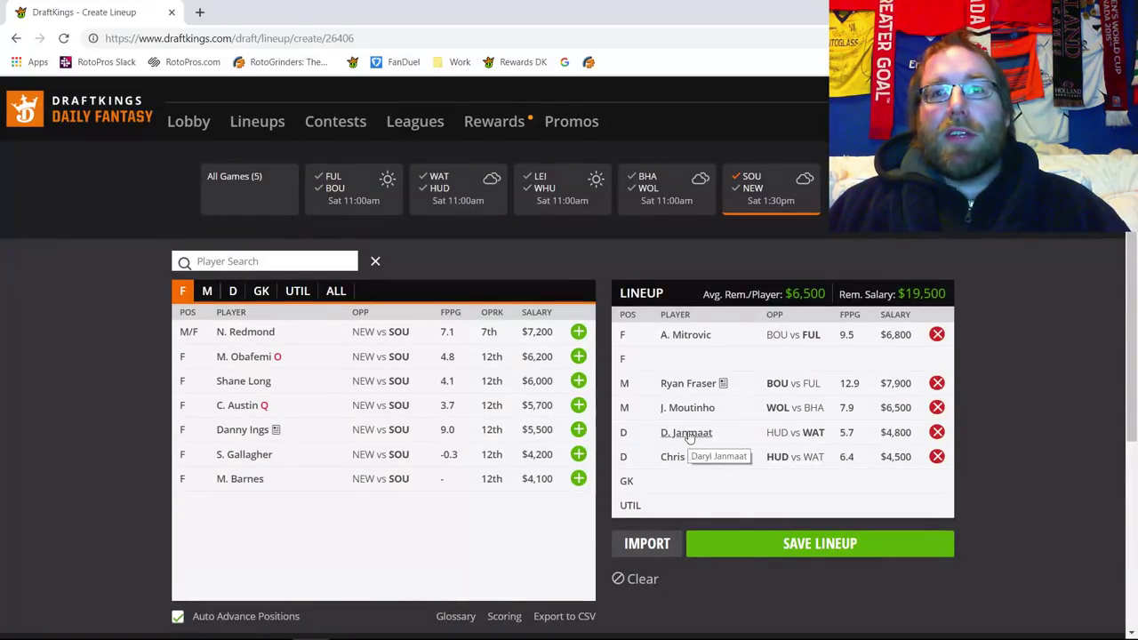
- Filter the player pool to Newcastle and look over its goalkeepers and defenders
click(753, 186)
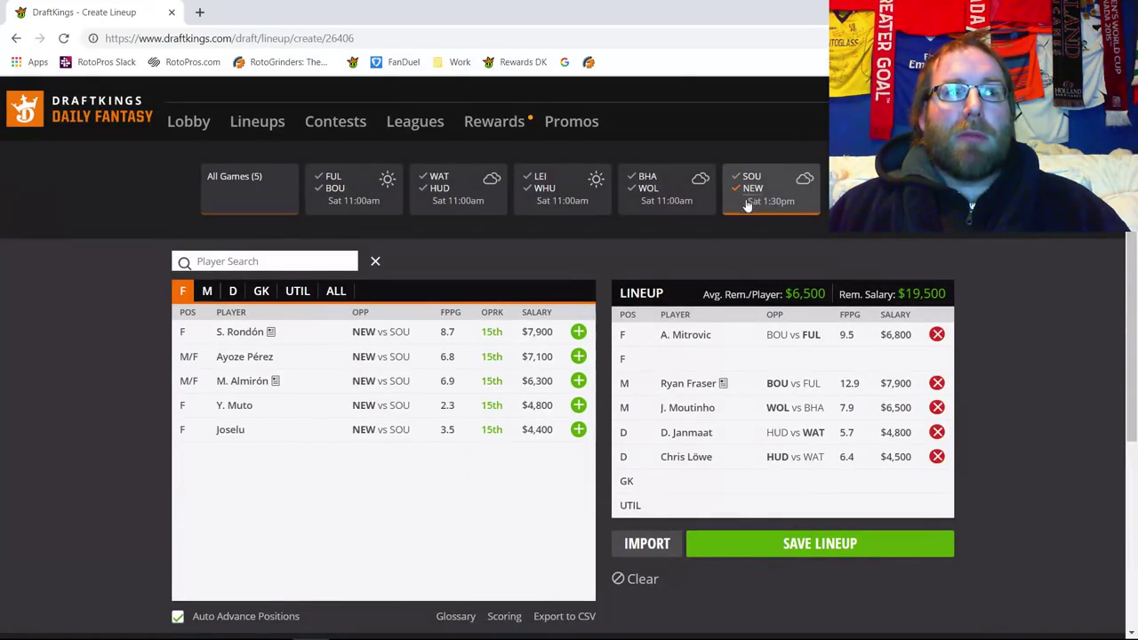
click(260, 290)
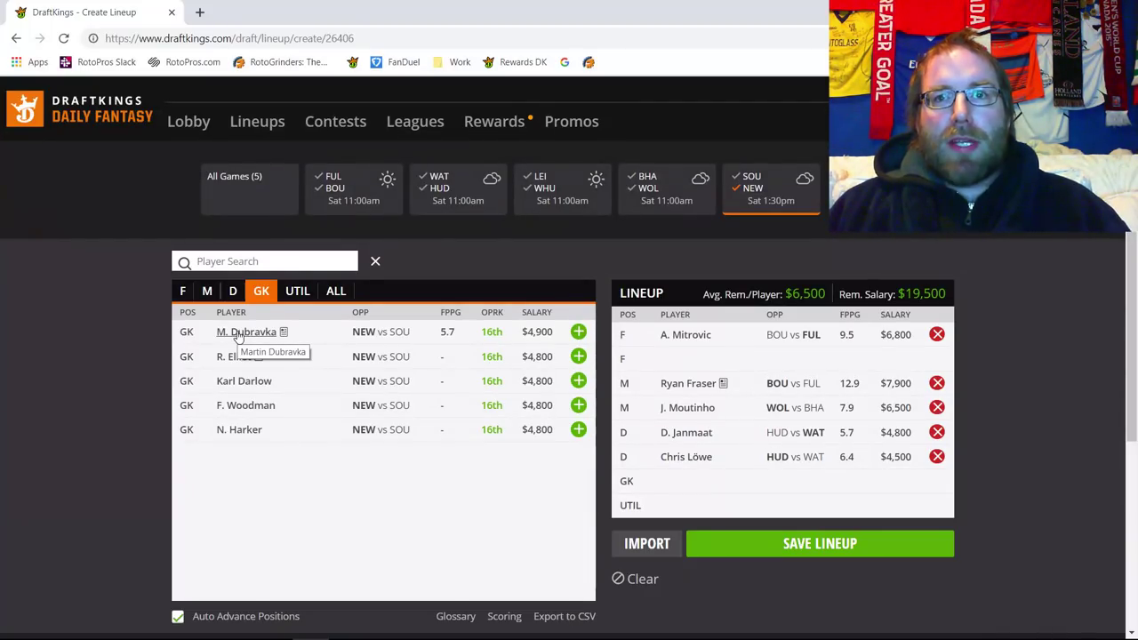
click(232, 291)
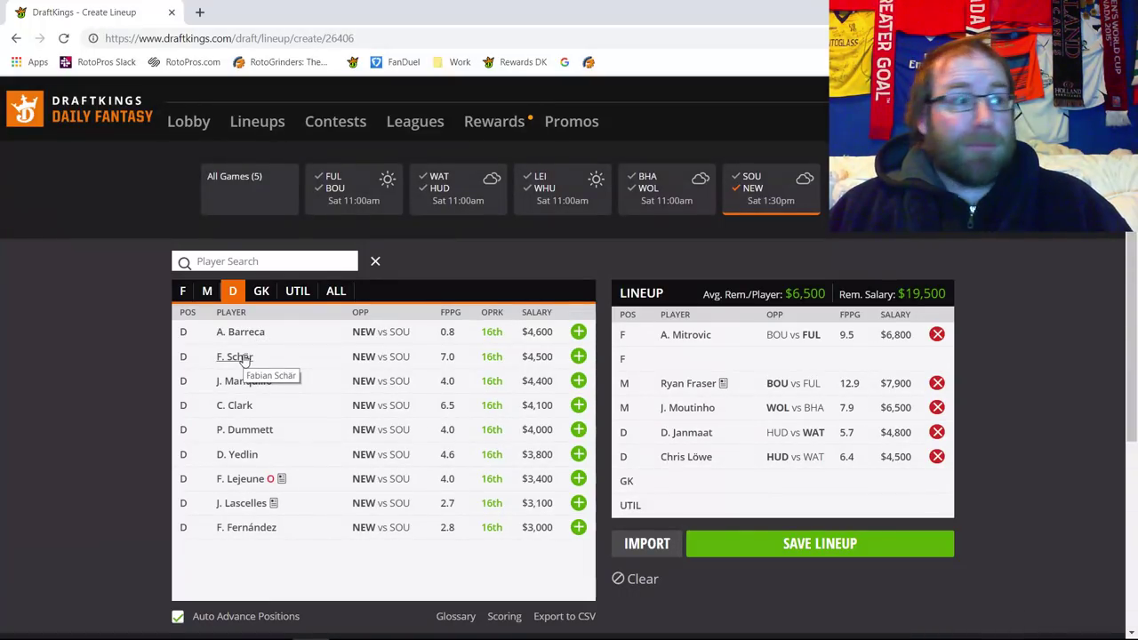
- Try Newcastle defenders D. Yedlin and F. Schär in turn in the utility slot, removing each again
click(578, 454)
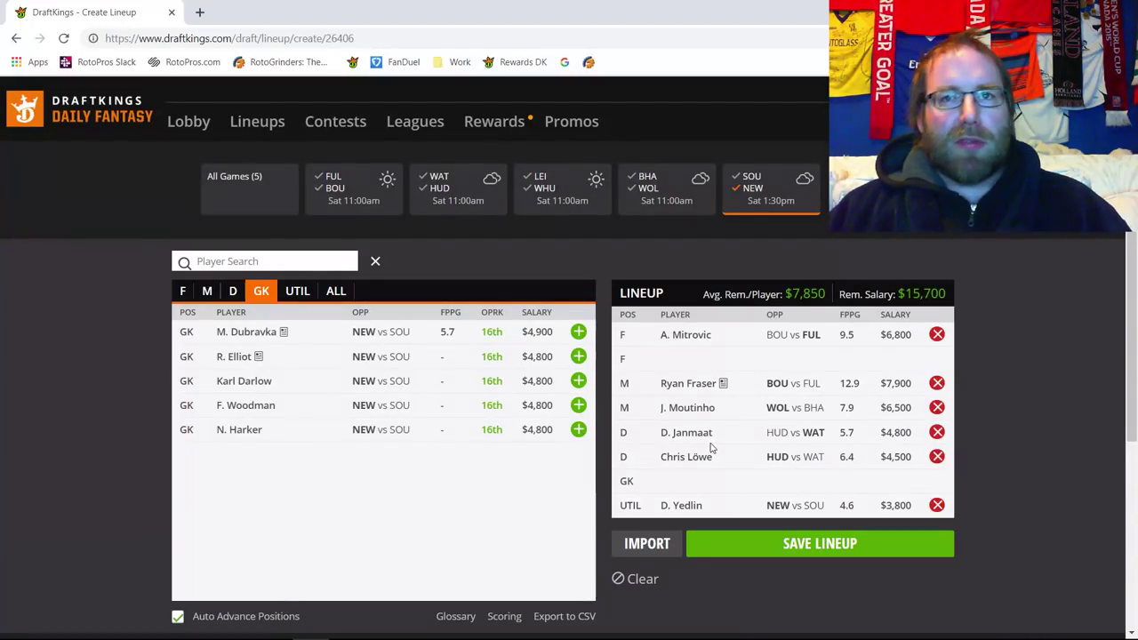
click(937, 505)
click(233, 292)
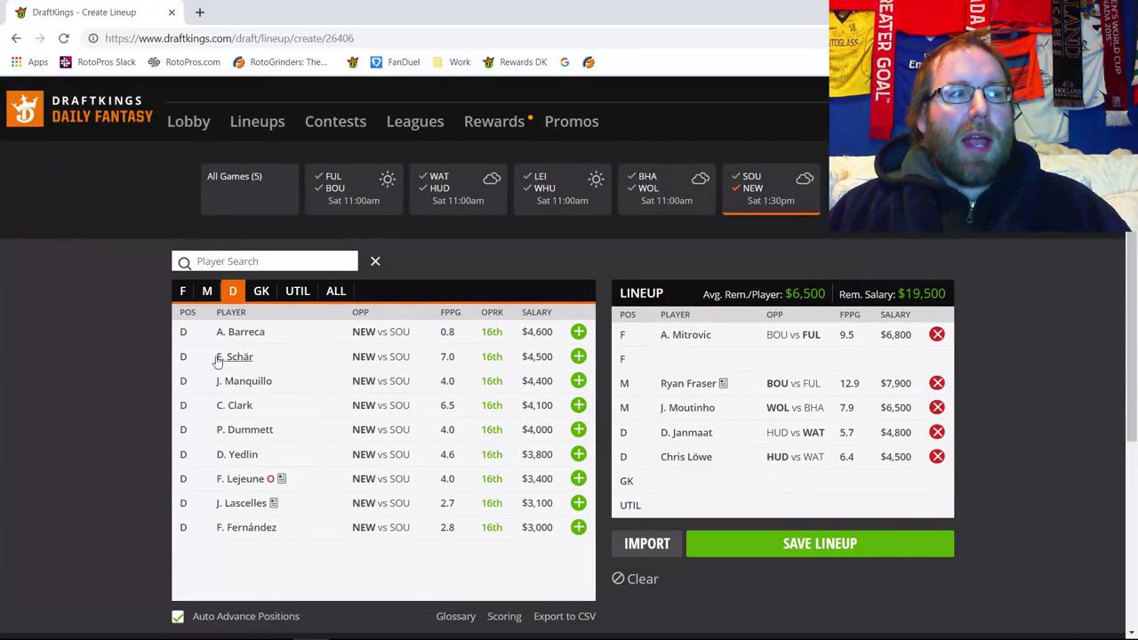
click(578, 356)
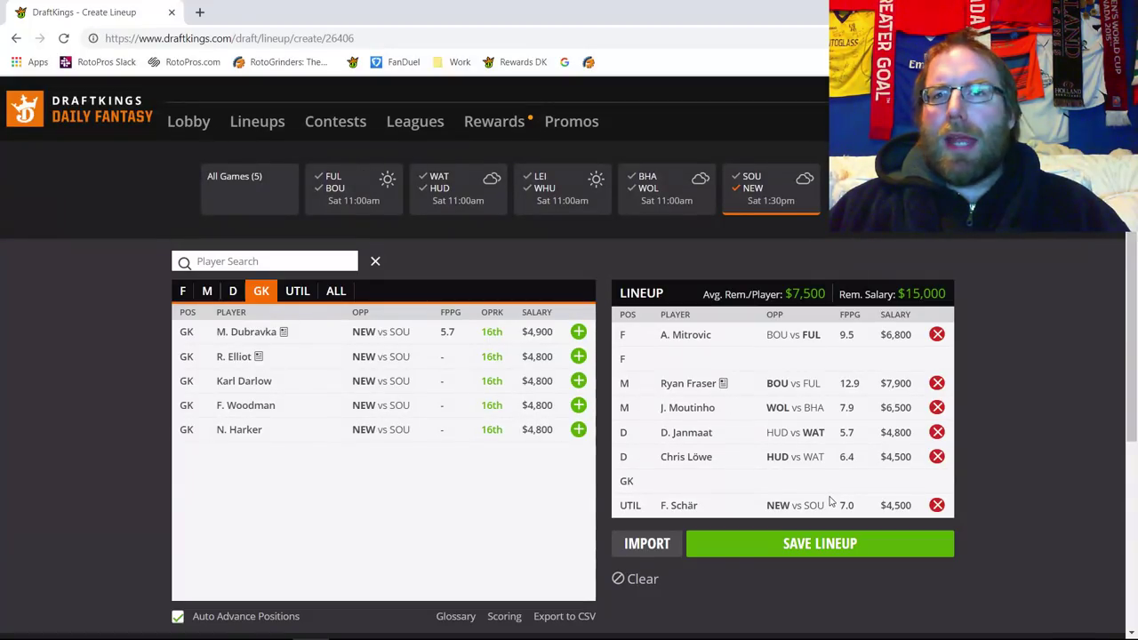
click(184, 290)
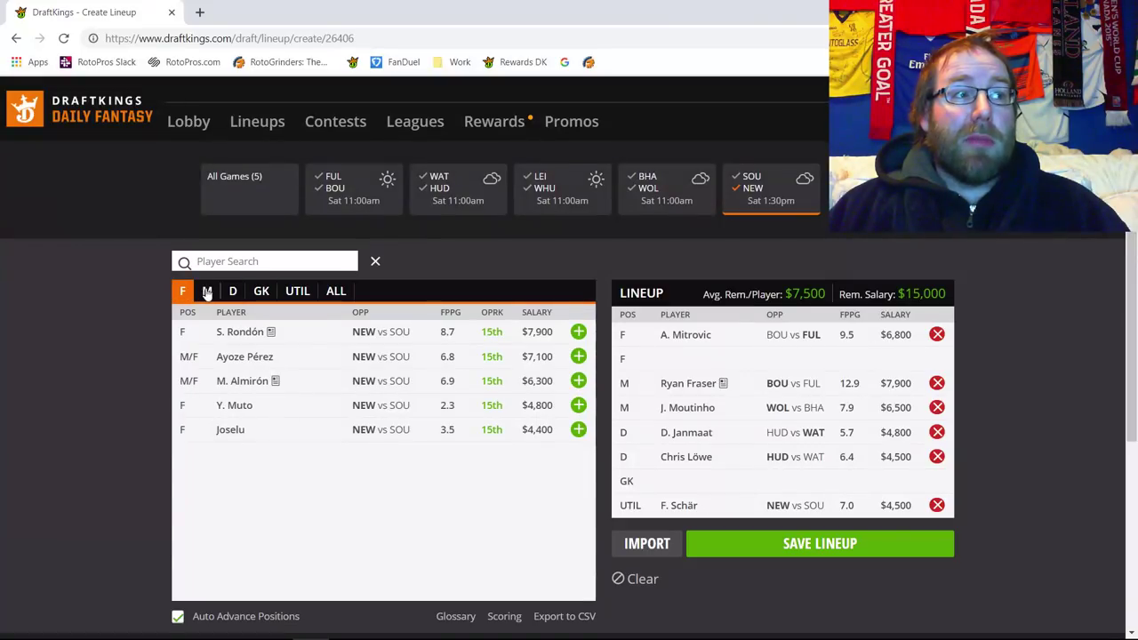
click(207, 290)
click(937, 505)
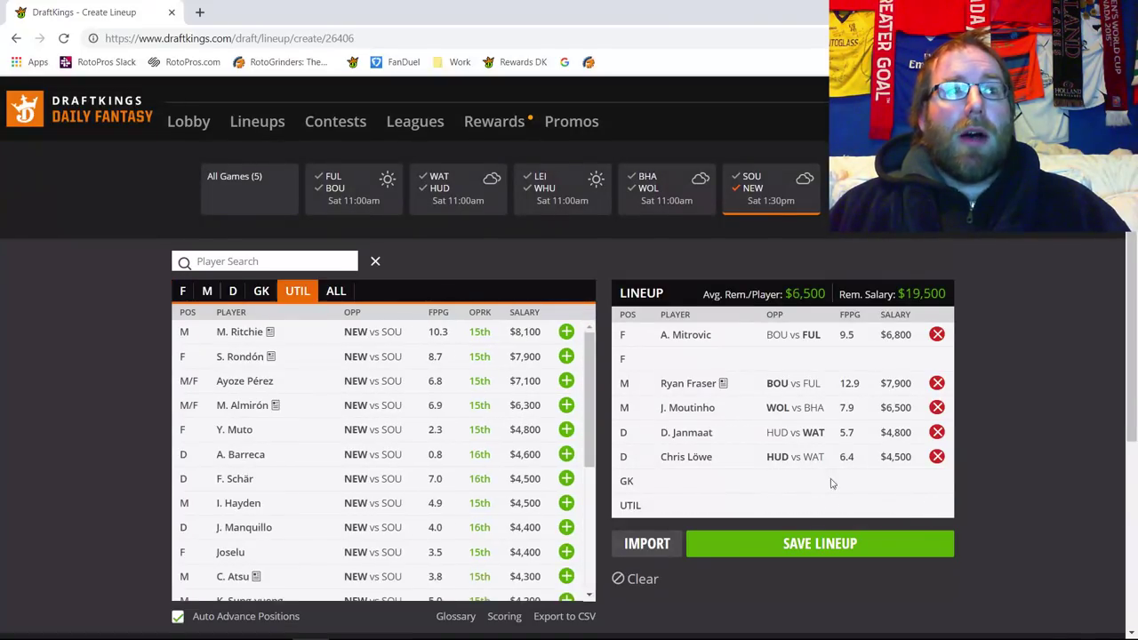
- Add Newcastle's M. Ritchie to the utility slot and examine his crosses per match in the 10-game log
click(566, 331)
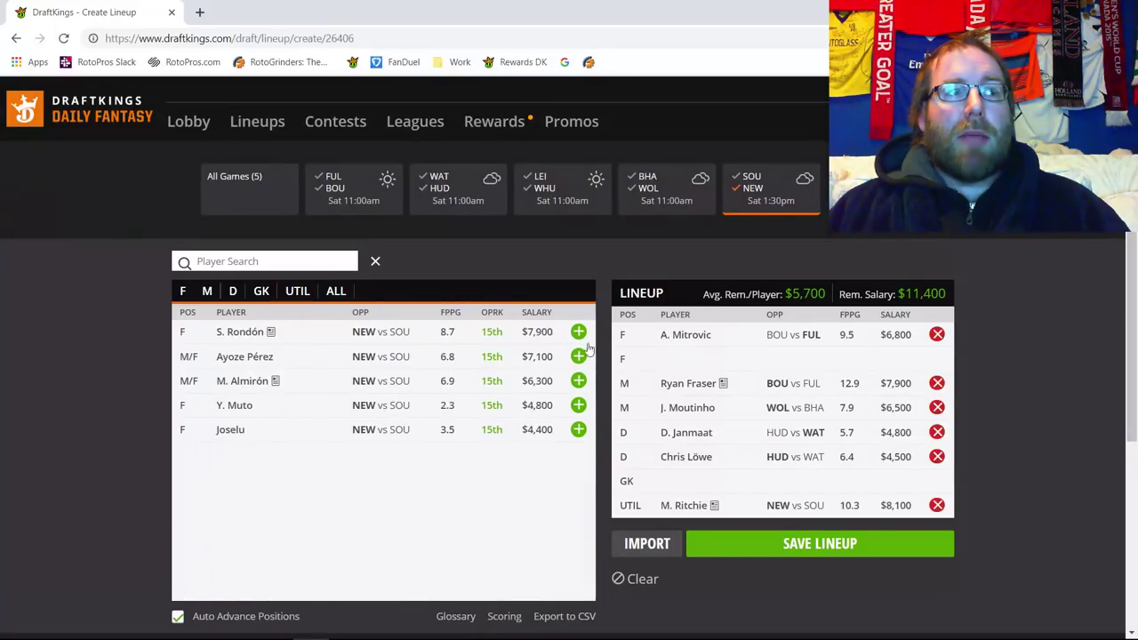
click(685, 505)
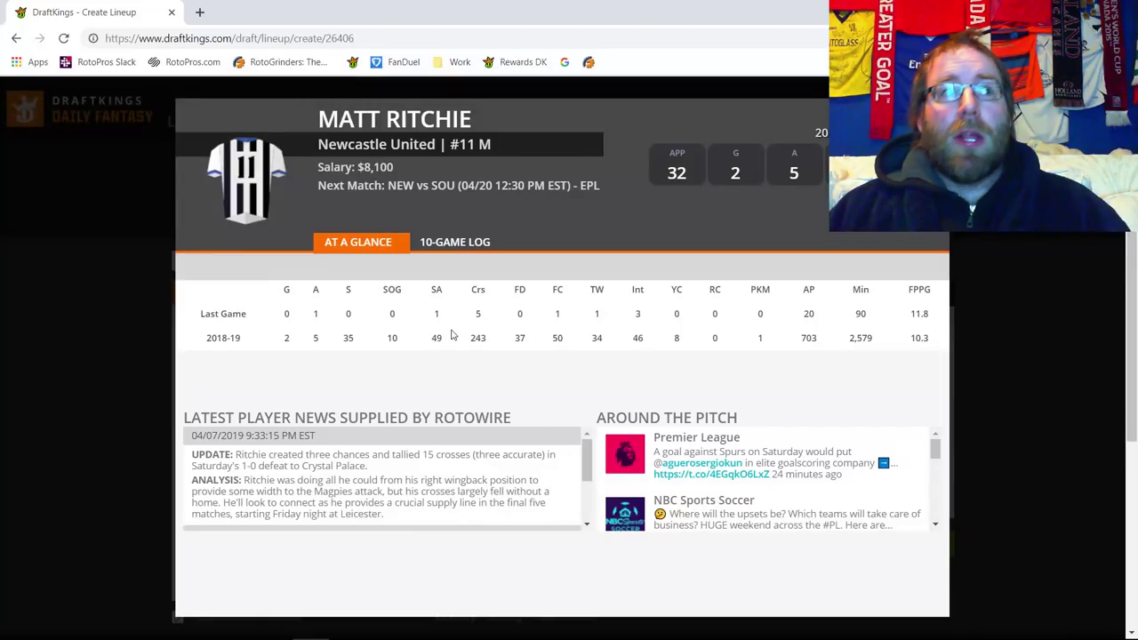
click(458, 241)
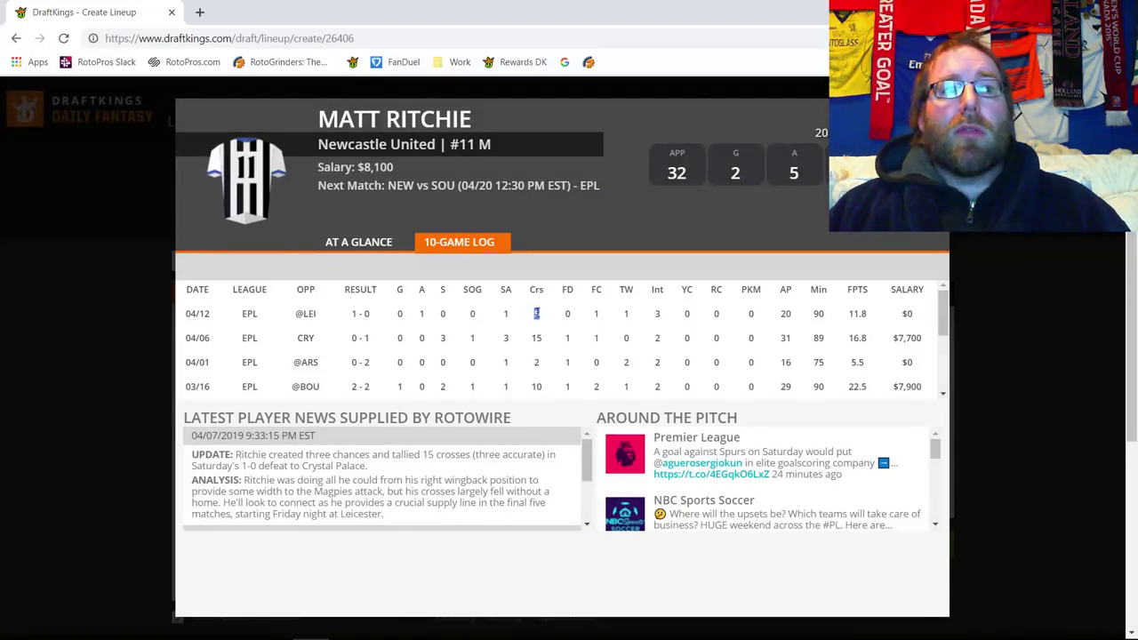
double_click(536, 337)
click(542, 380)
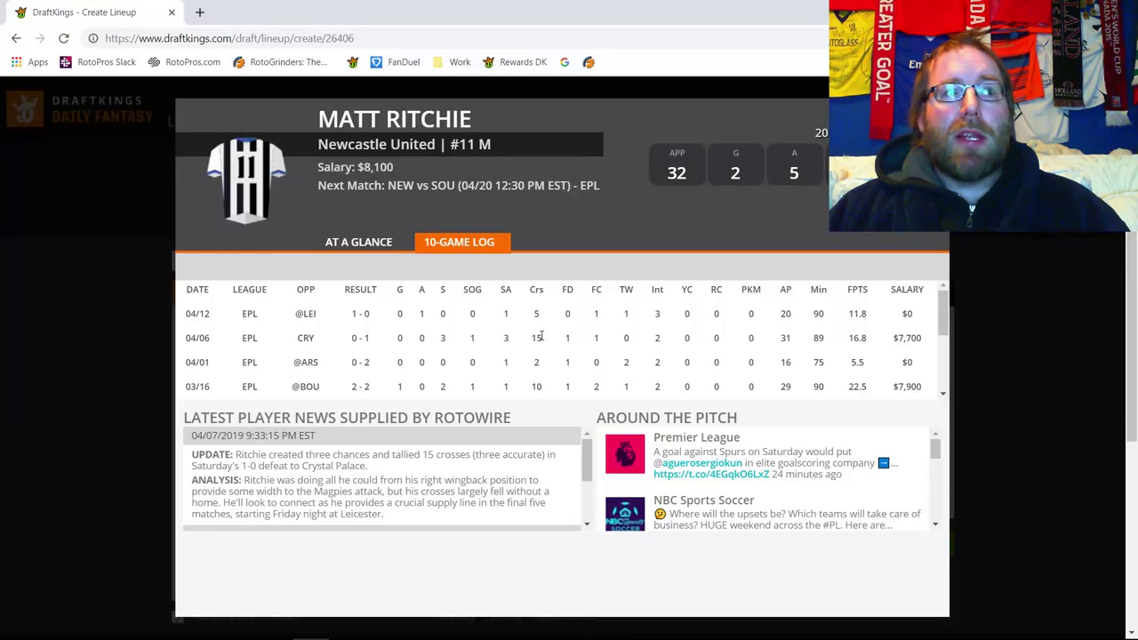
double_click(538, 336)
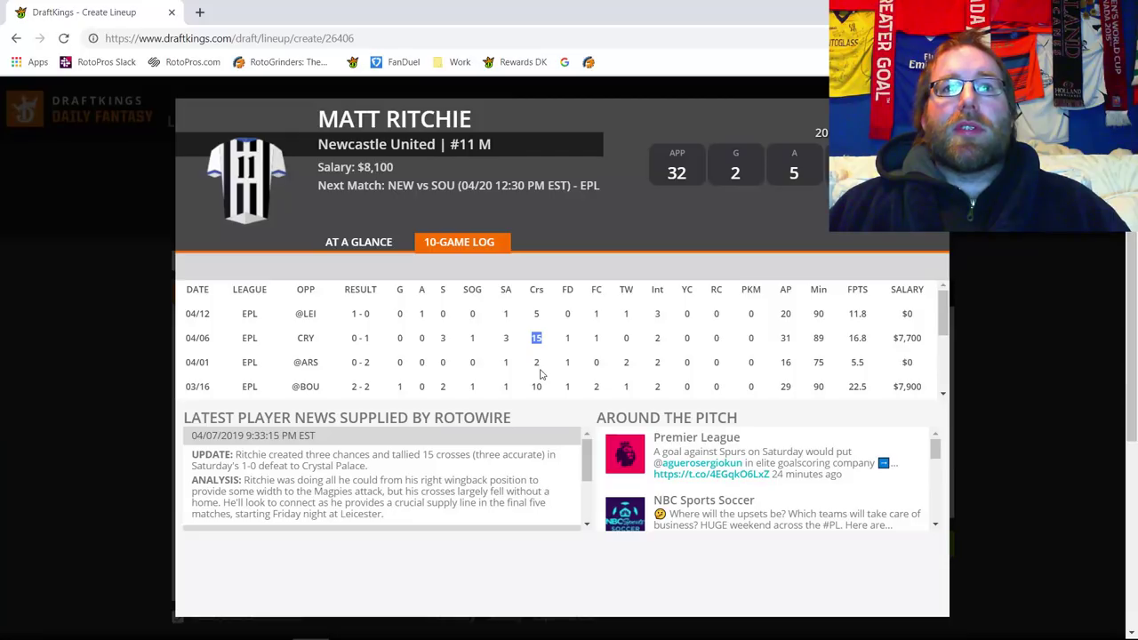
click(935, 111)
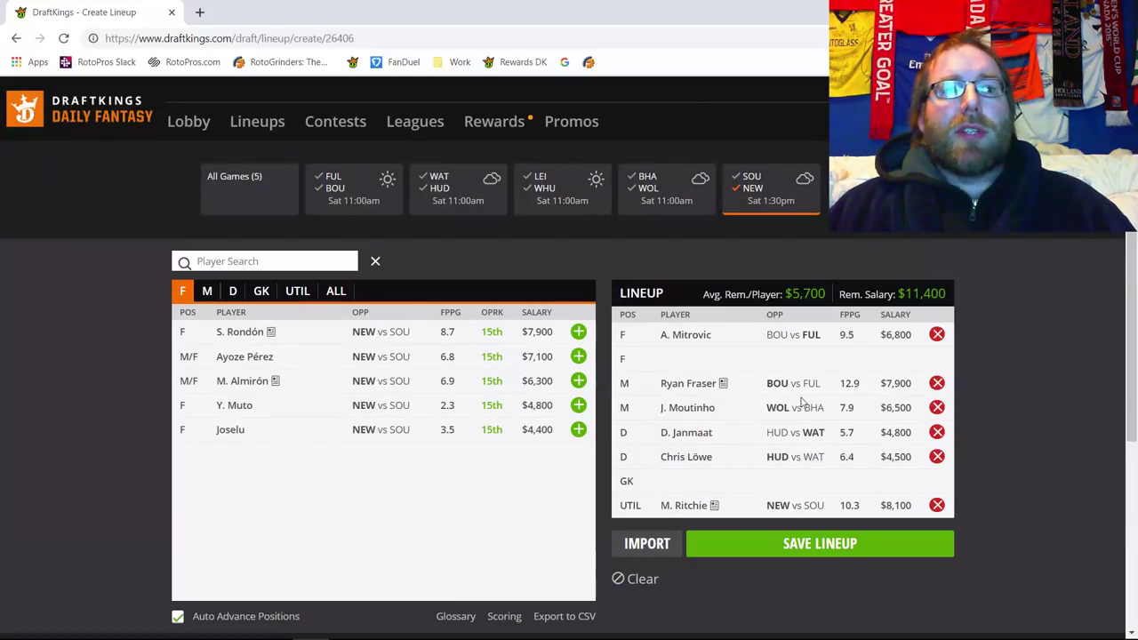
- Remove D. Janmaat from the lineup and add Newcastle's M. Almirón to the open forward slot
click(937, 432)
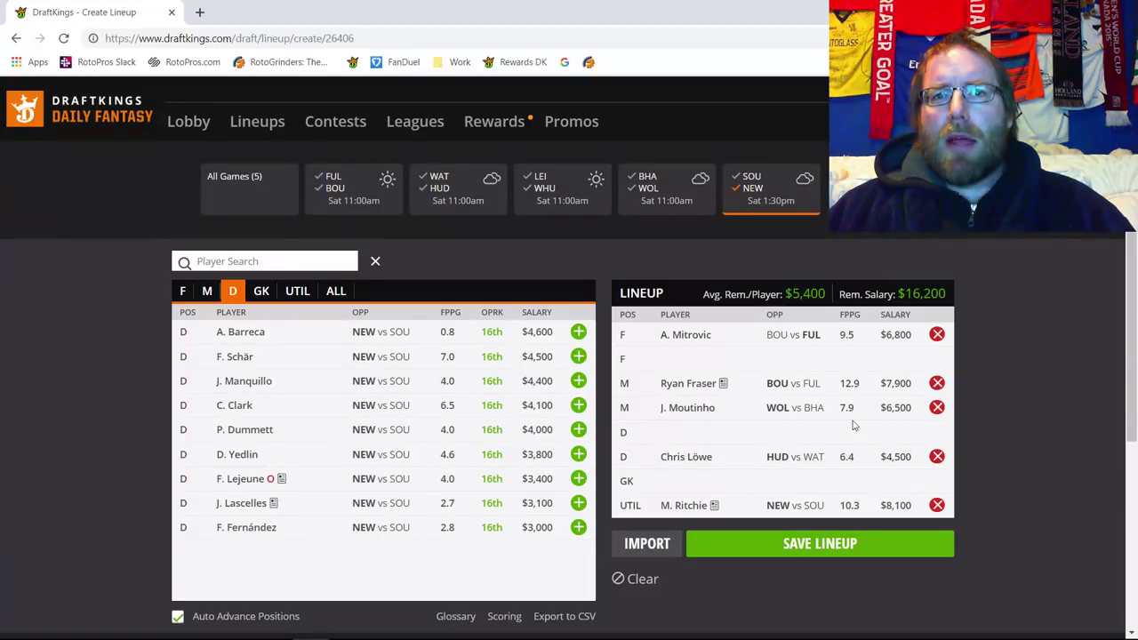
click(182, 291)
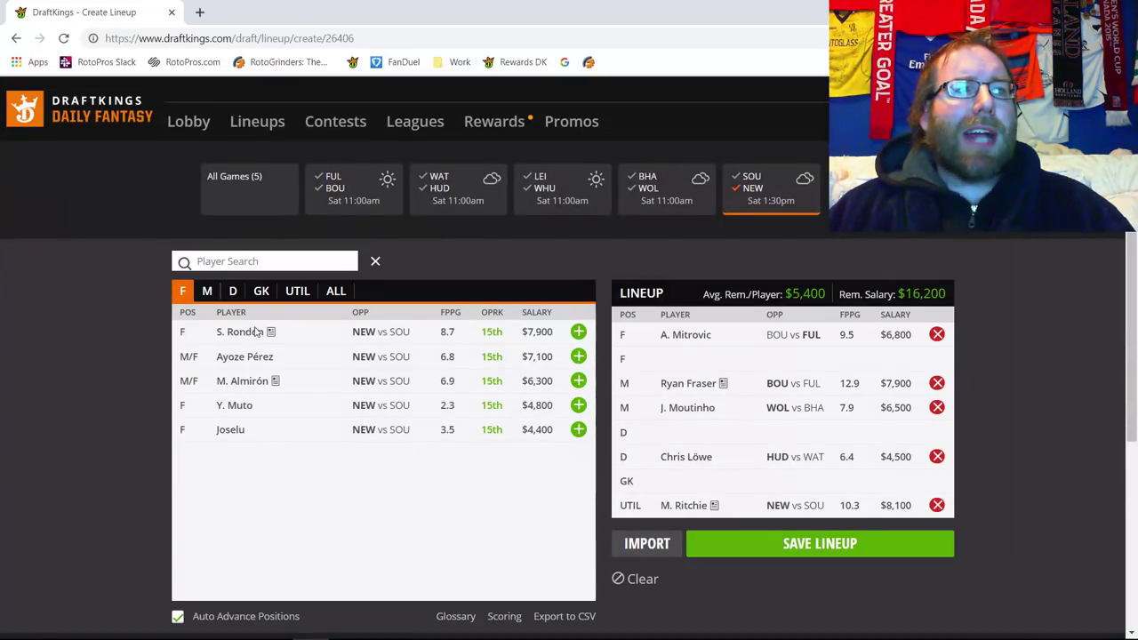
click(577, 380)
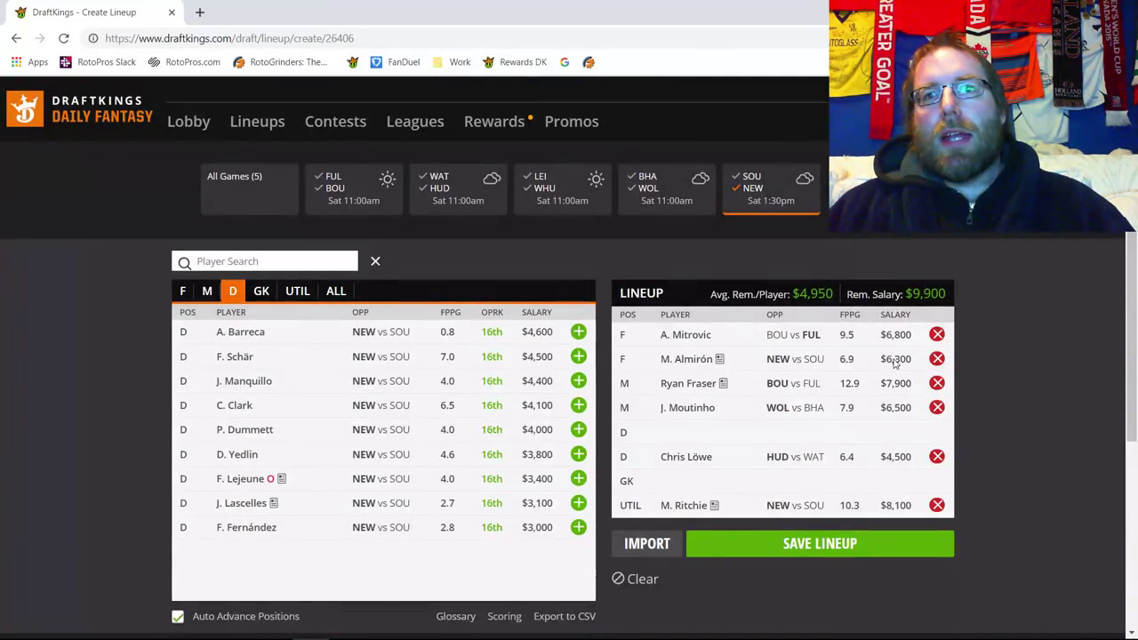
- Review M. Almirón's full 10-game log, and clear the Newcastle filter to list defenders from all games
click(684, 359)
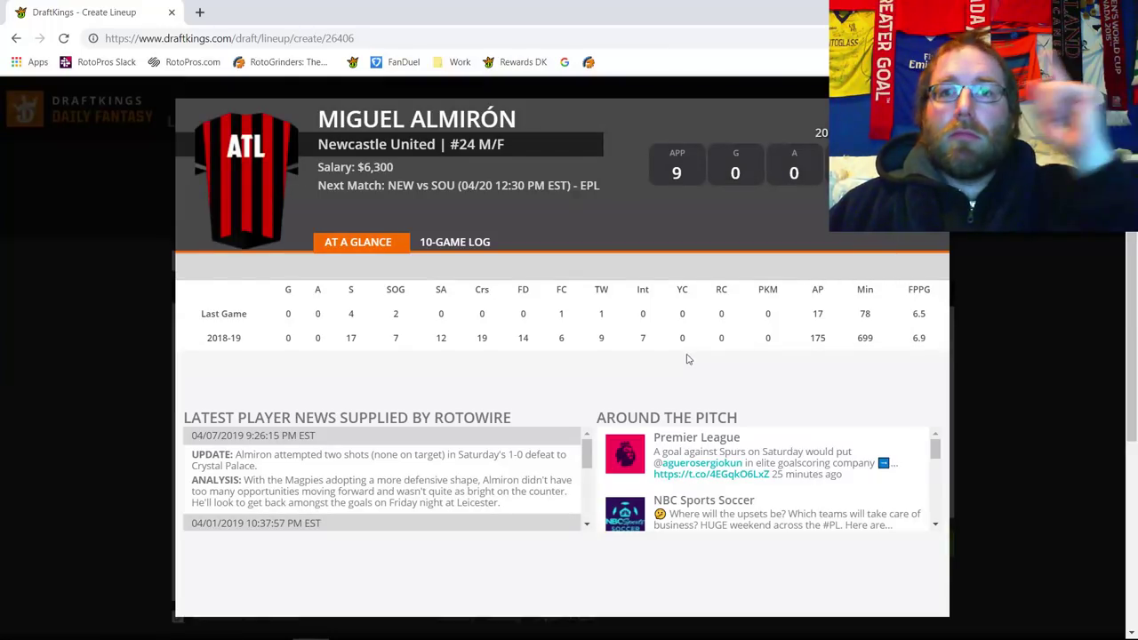
click(456, 249)
scroll(670, 352, down, 3)
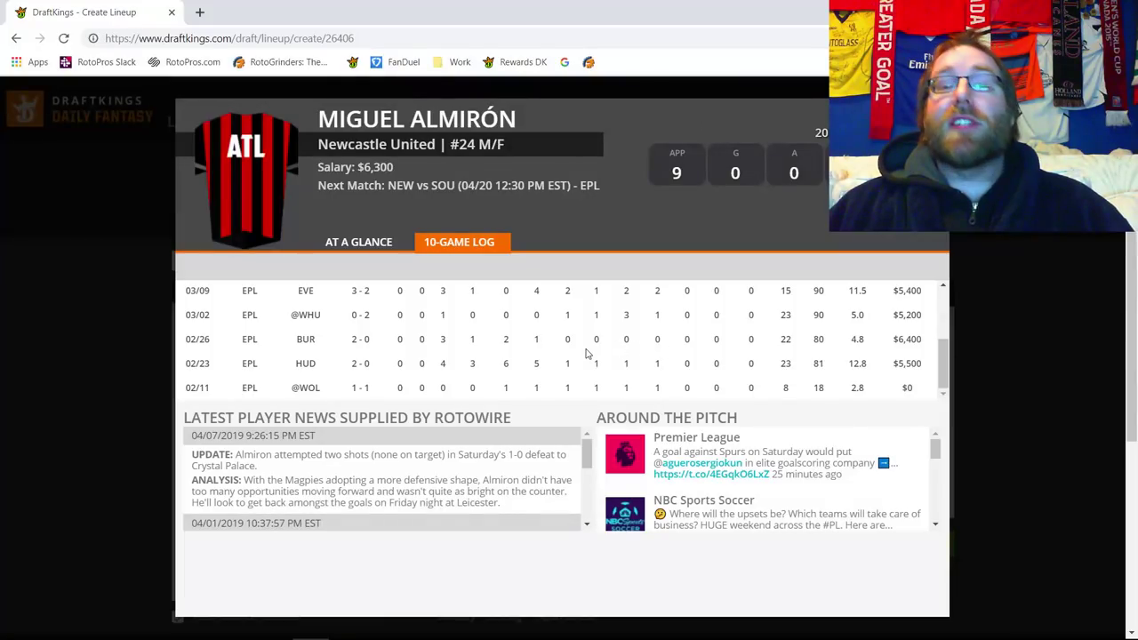
scroll(585, 354, up, 3)
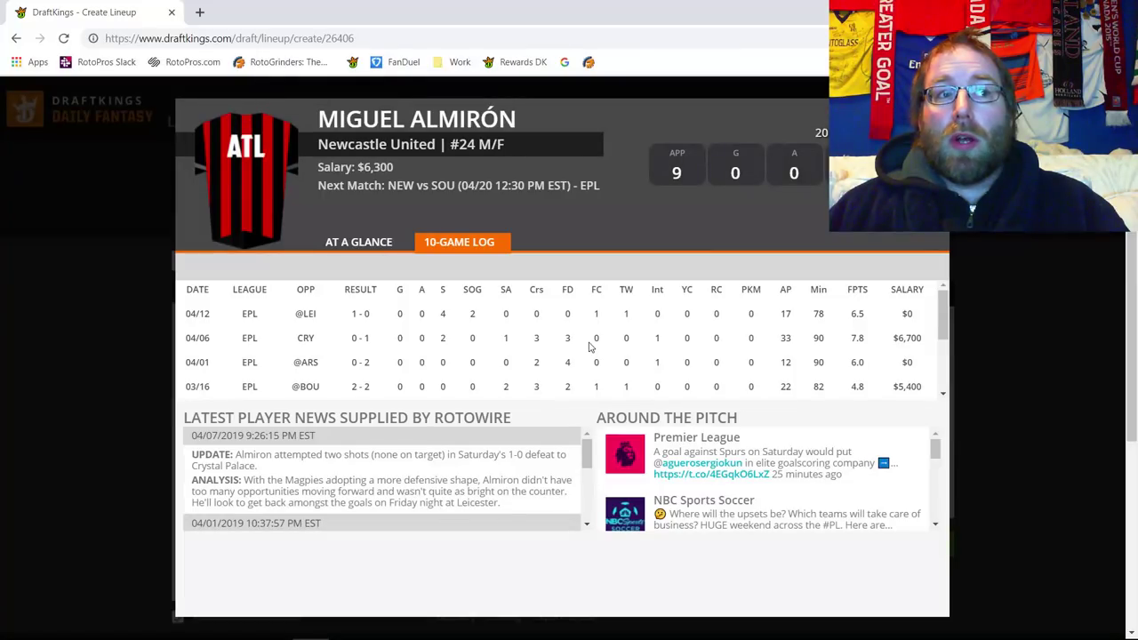
scroll(589, 347, down, 1)
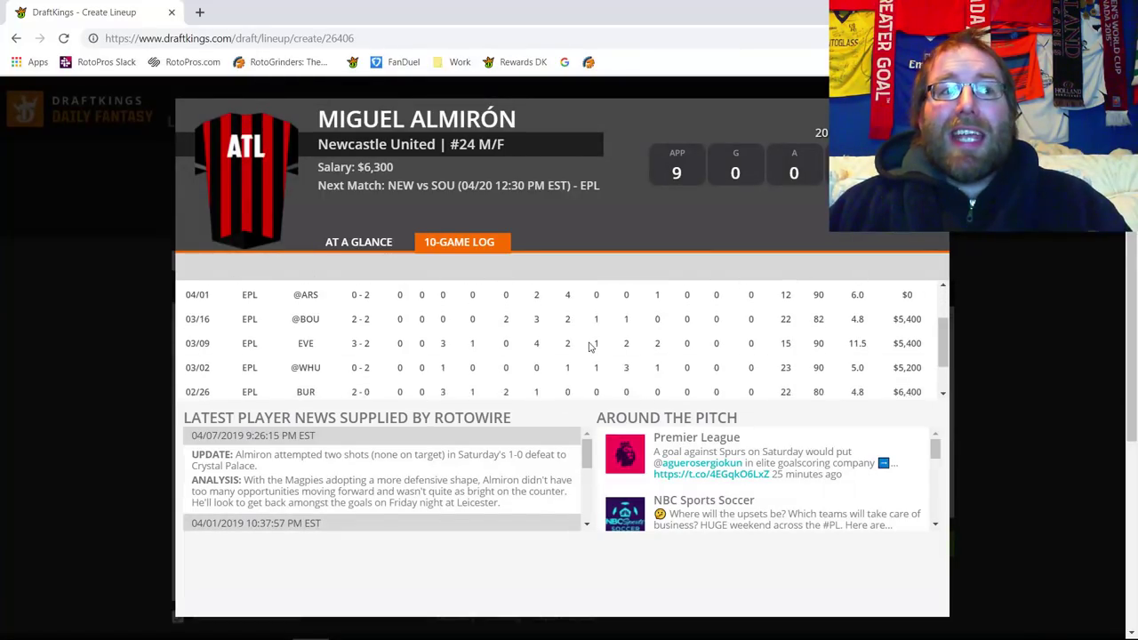
scroll(590, 345, down, 1)
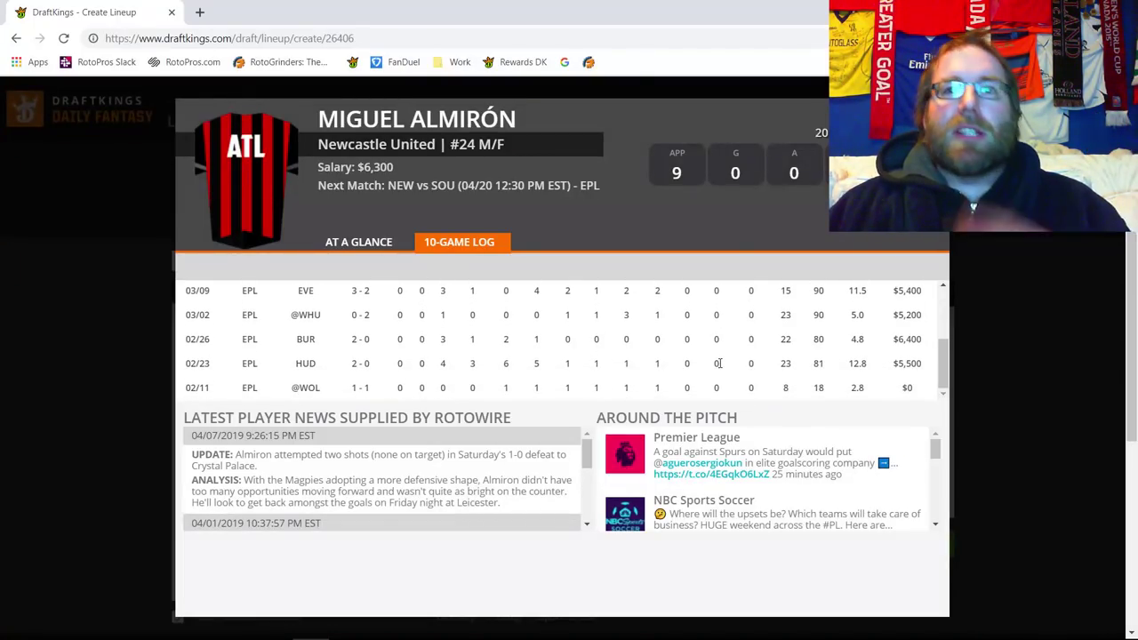
scroll(718, 363, up, 1)
scroll(718, 364, up, 2)
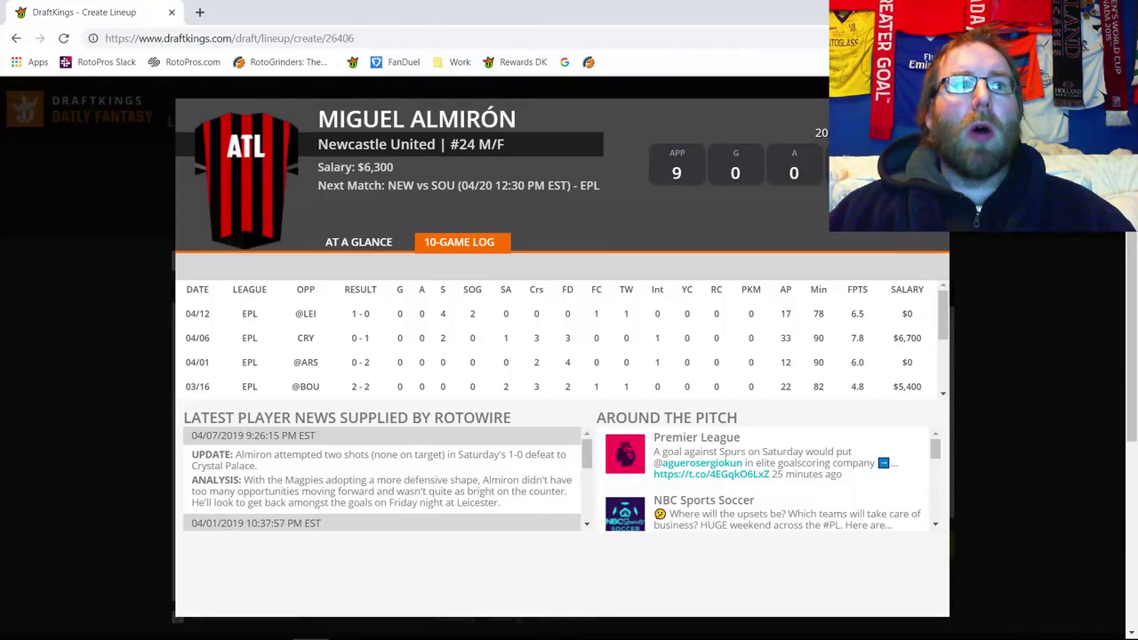
key(Escape)
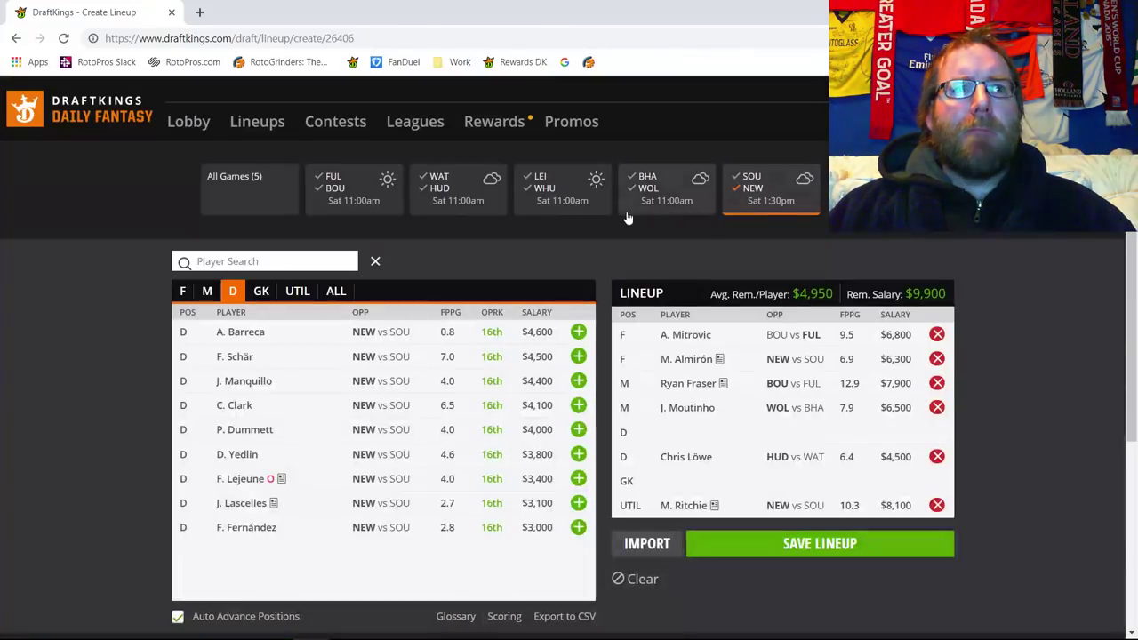
click(753, 197)
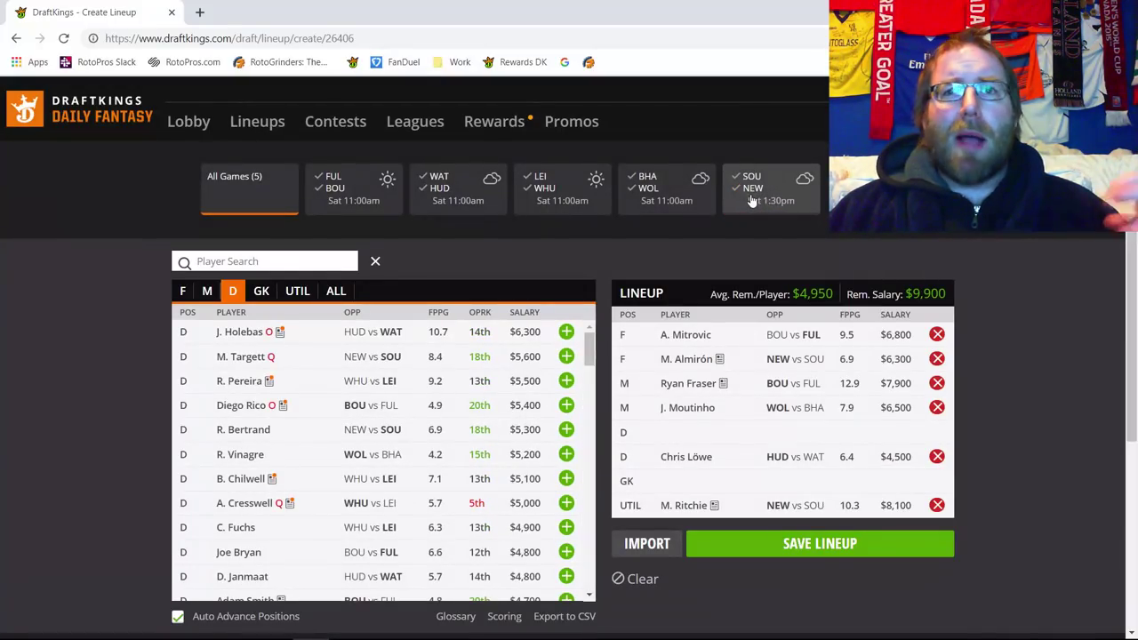